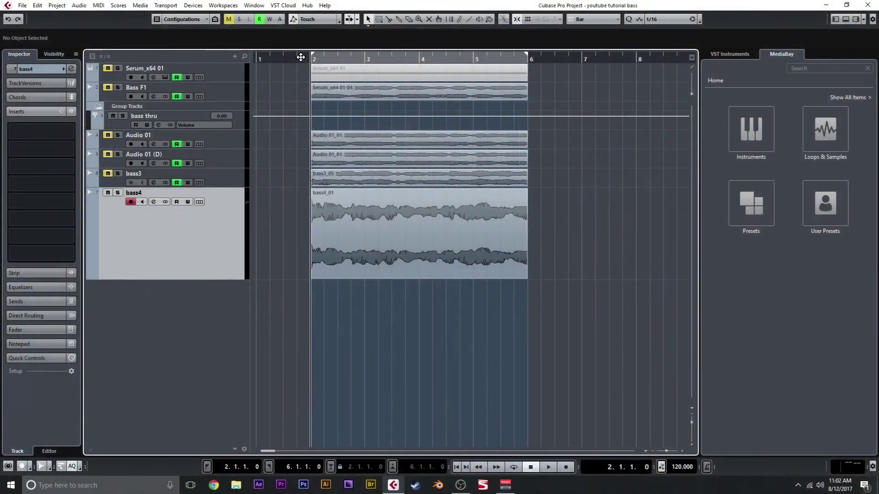
Play back the bass4 recording from bar 1 through the end of the clip and stop playback
{"action": "left_click", "coordinate": [262, 59]}
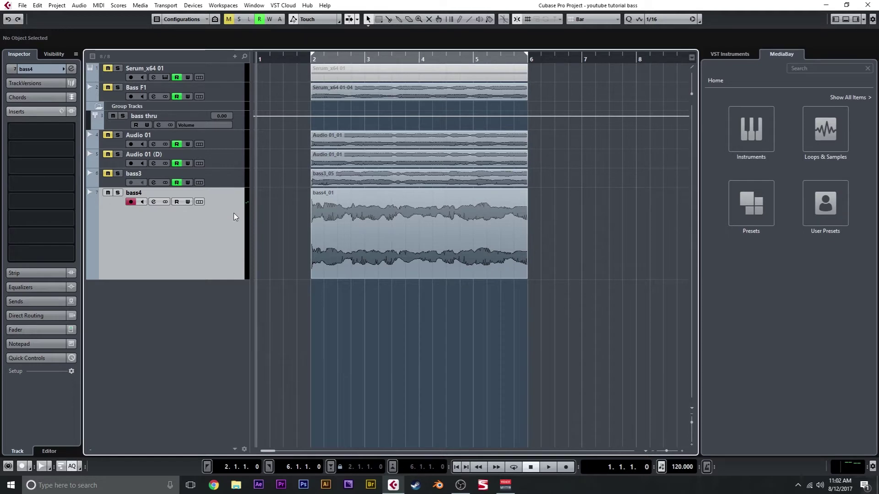
{"action": "key", "text": "space"}
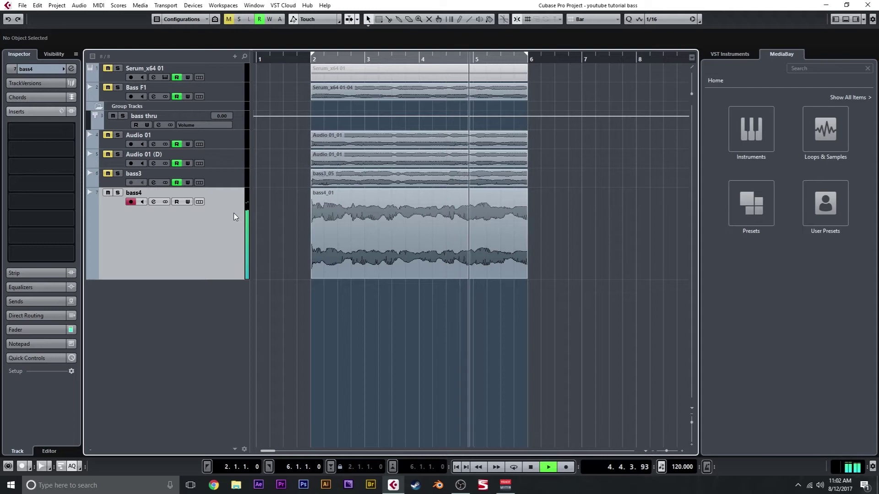
{"action": "key", "text": "space"}
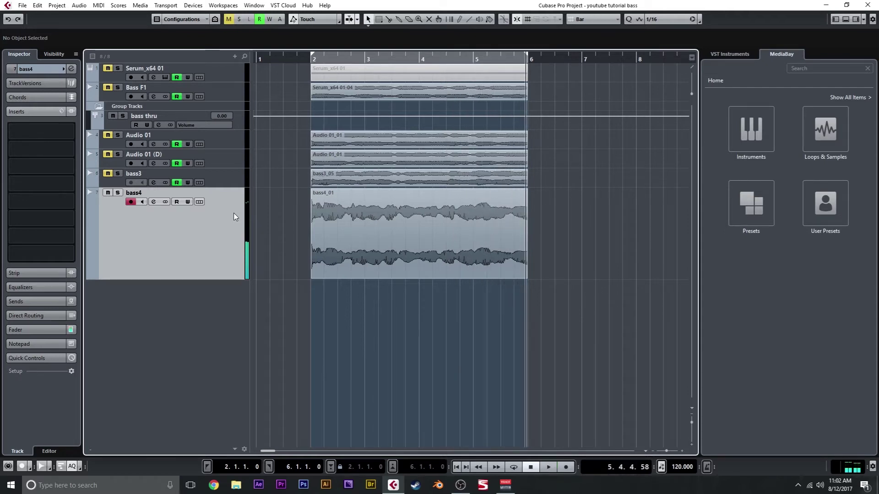
Add one instrument track using Kontakt 5, routed to Stereo Out
{"action": "right_click", "coordinate": [212, 287]}
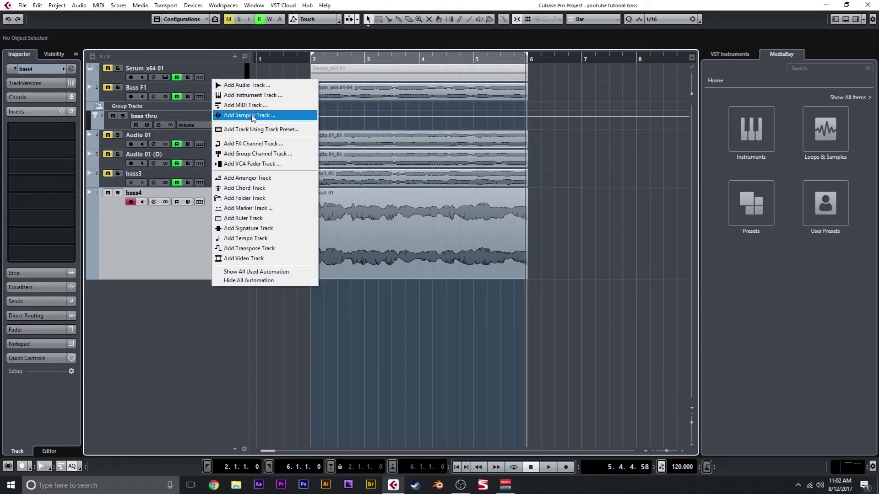
{"action": "left_click", "coordinate": [252, 98]}
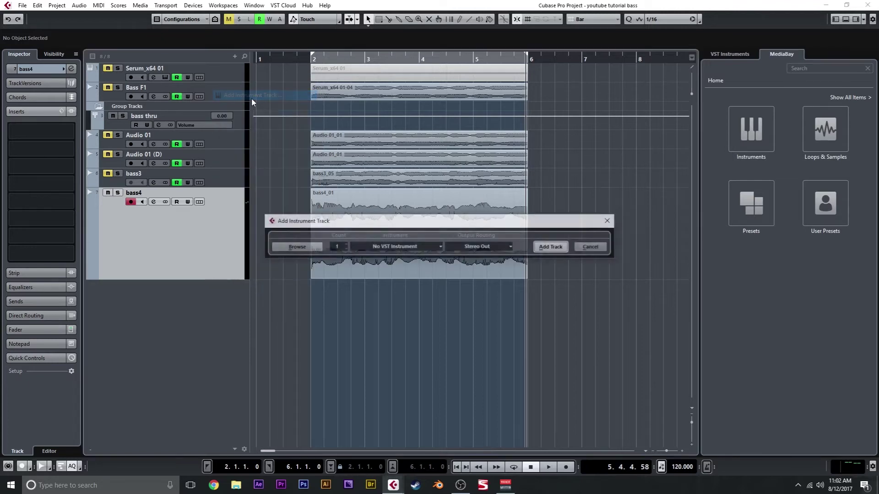
{"action": "left_click", "coordinate": [355, 247]}
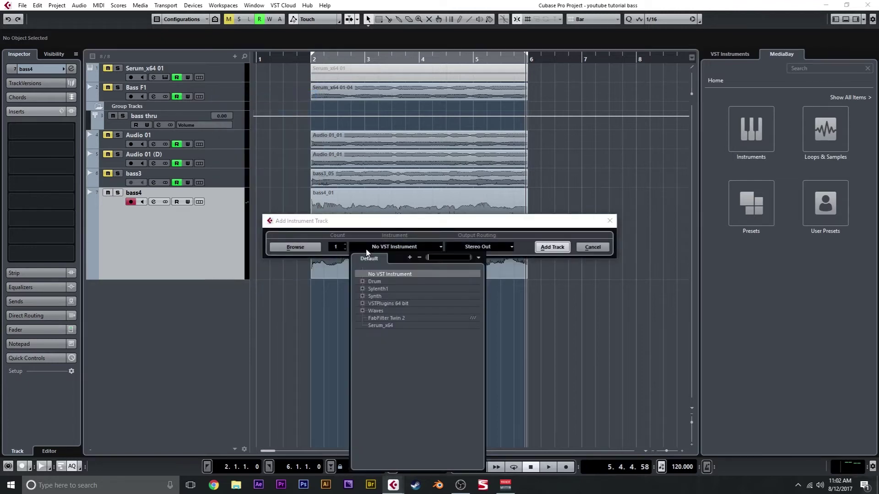
{"action": "left_click", "coordinate": [364, 304]}
{"action": "left_click", "coordinate": [390, 345]}
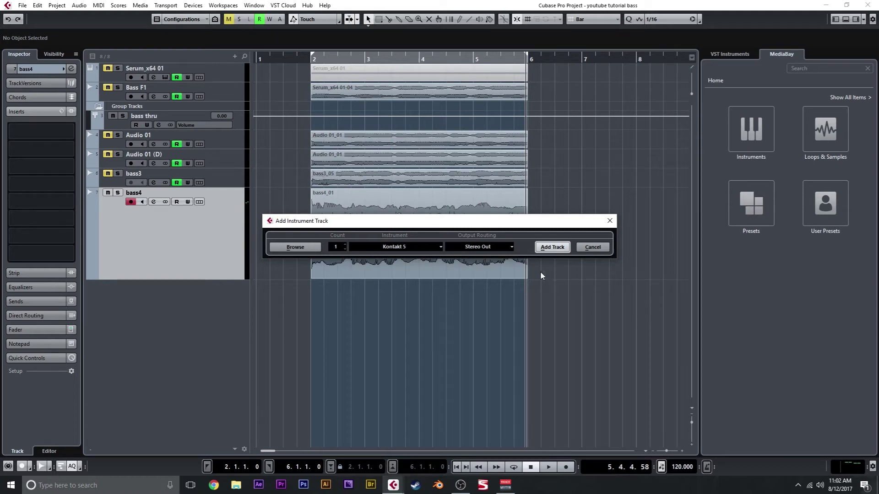
{"action": "key", "text": "Return"}
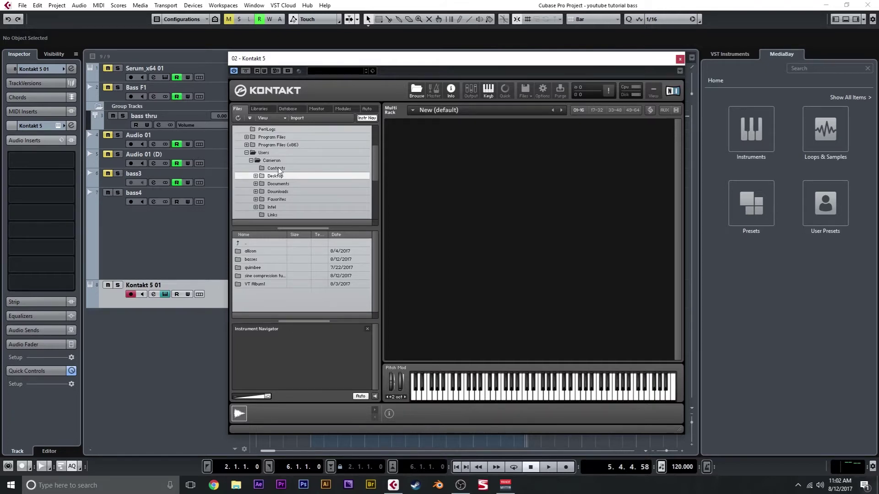
Close the Kontakt 5 window and select the bass4 audio track
{"action": "left_click", "coordinate": [201, 331]}
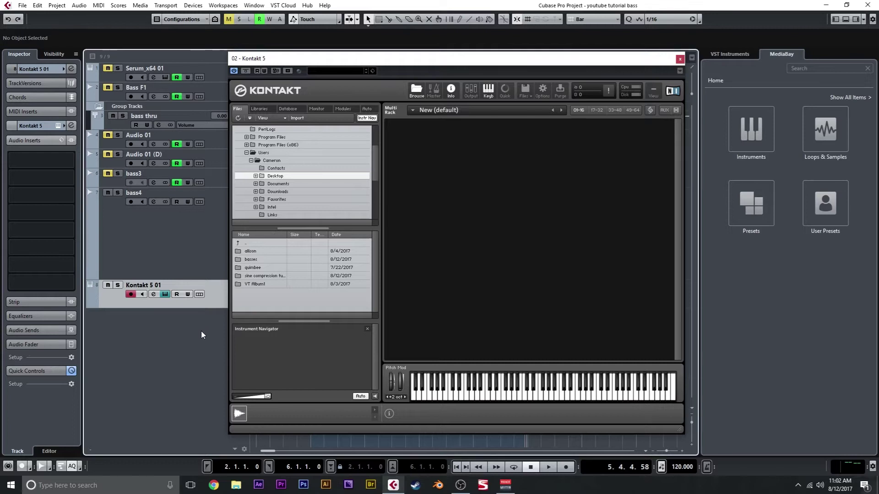
{"action": "left_click", "coordinate": [679, 59]}
{"action": "left_click", "coordinate": [222, 232]}
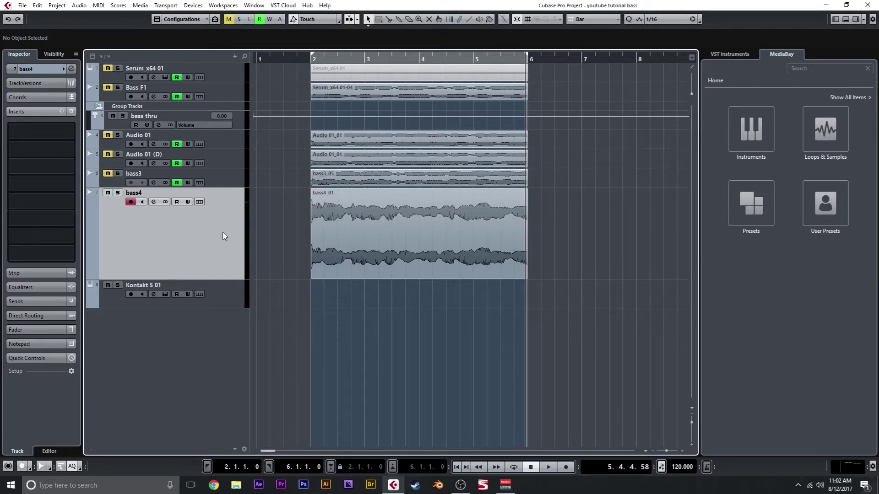
Open the audio mixdown export settings and choose bass4 as the channel to export
{"action": "left_click", "coordinate": [21, 5]}
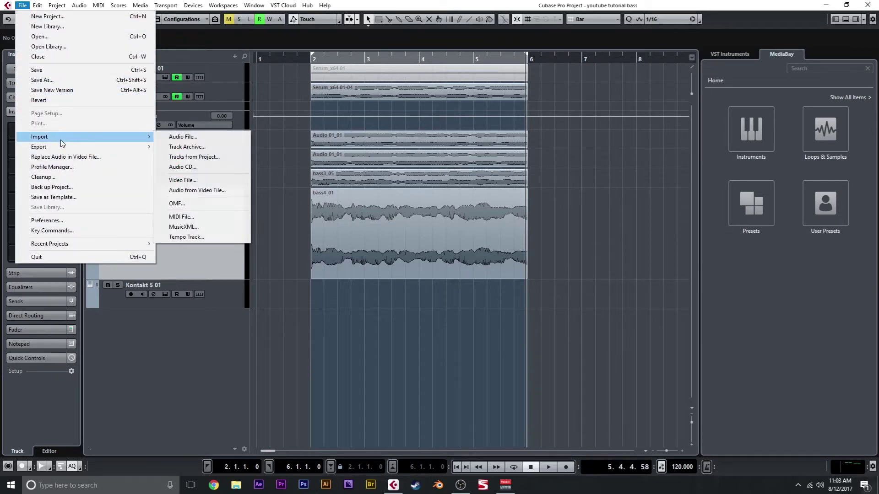
{"action": "mouse_move", "coordinate": [63, 146]}
{"action": "left_click", "coordinate": [176, 147]}
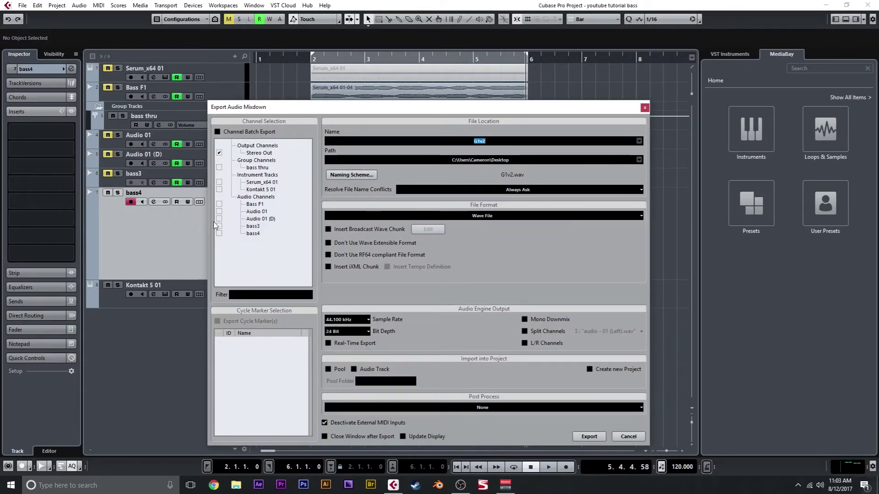
{"action": "left_click", "coordinate": [219, 234]}
Name the mixdown "Bass F1 Youtube", export it as a wave file to the Desktop, and close the export dialog
{"action": "left_click", "coordinate": [468, 143]}
{"action": "type", "text": "Bass"}
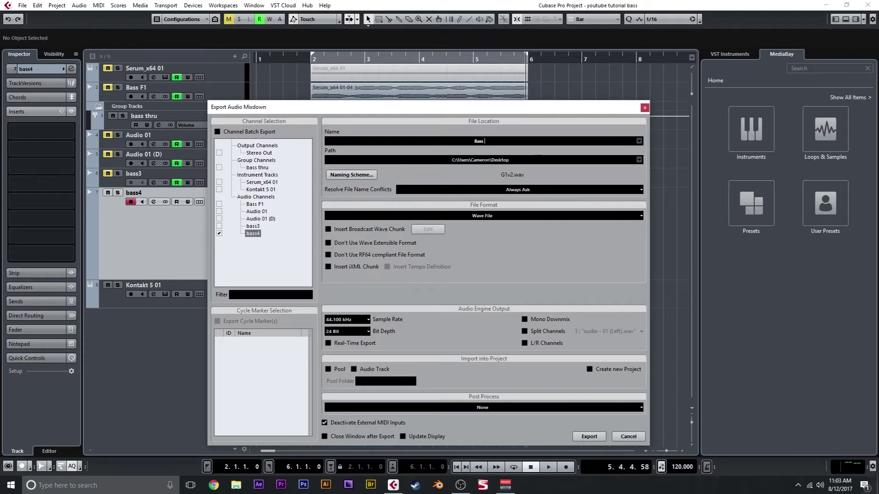
{"action": "type", "text": " F1 Youu"}
{"action": "key", "text": "BackSpace"}
{"action": "type", "text": "tube"}
{"action": "left_click", "coordinate": [599, 437]}
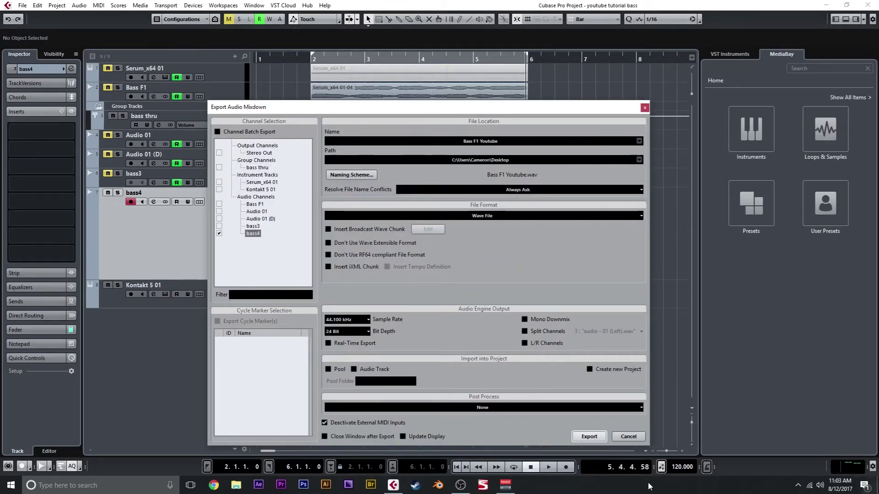
{"action": "left_click", "coordinate": [631, 436]}
Reopen the Kontakt 5 editor and load Bass F1 Youtube.wav from the Desktop folder into the rack as an instrument
{"action": "left_click", "coordinate": [235, 296]}
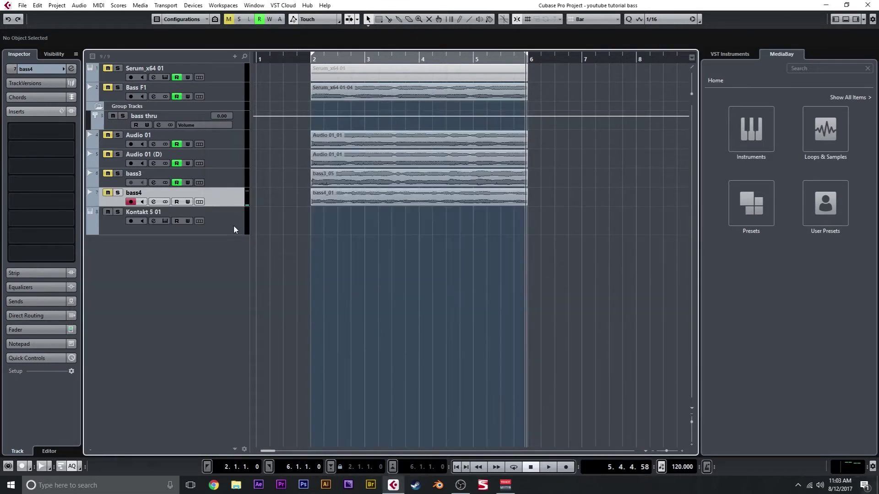
{"action": "left_click", "coordinate": [165, 221]}
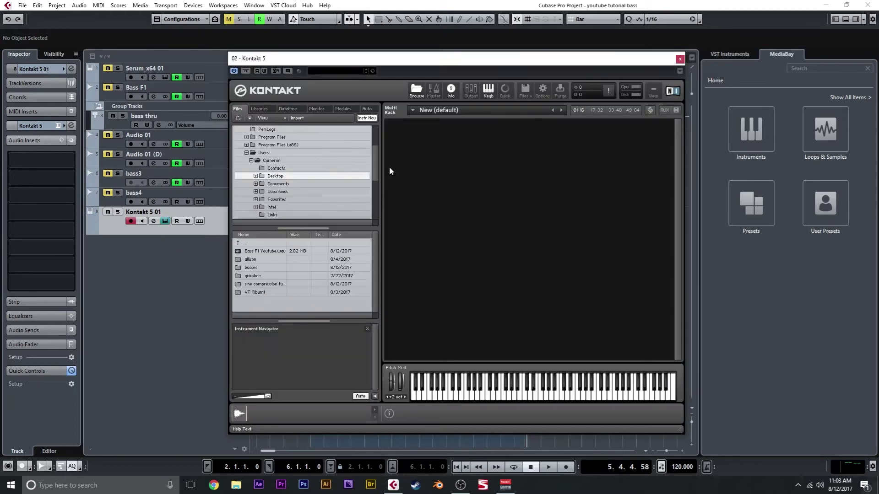
{"action": "left_click", "coordinate": [274, 109]}
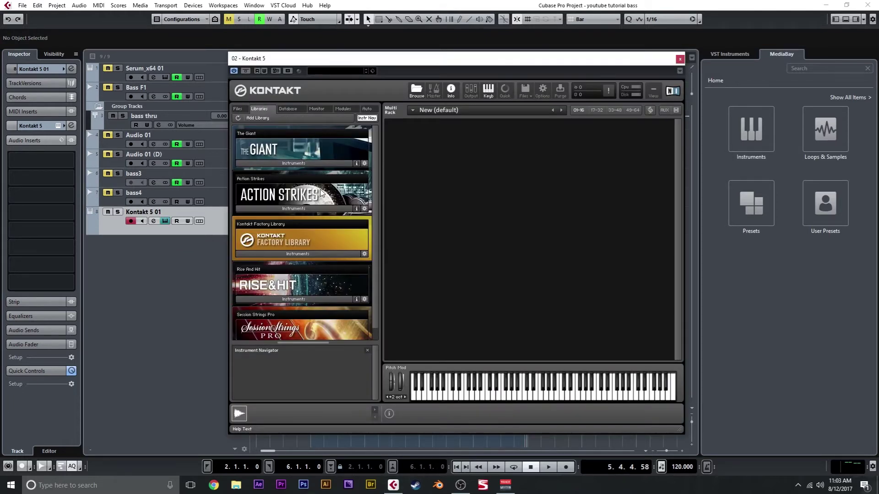
{"action": "left_click", "coordinate": [237, 109]}
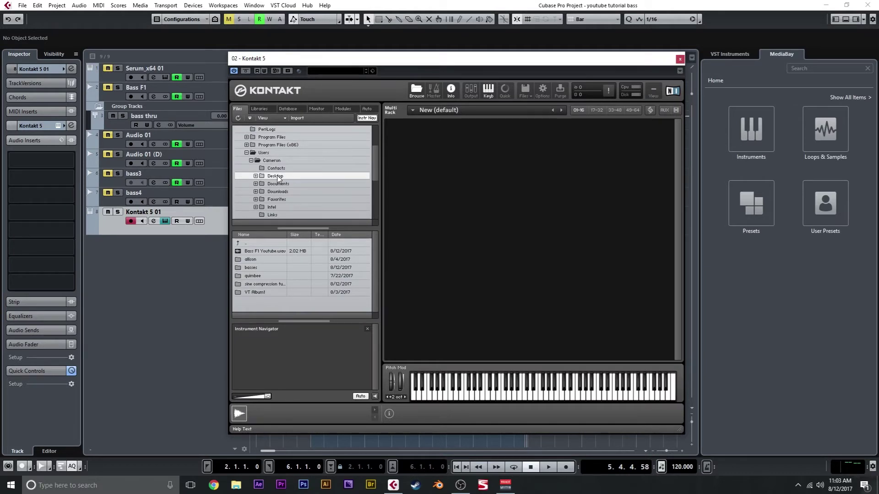
{"action": "left_click_drag", "start_coordinate": [265, 253], "coordinate": [451, 231]}
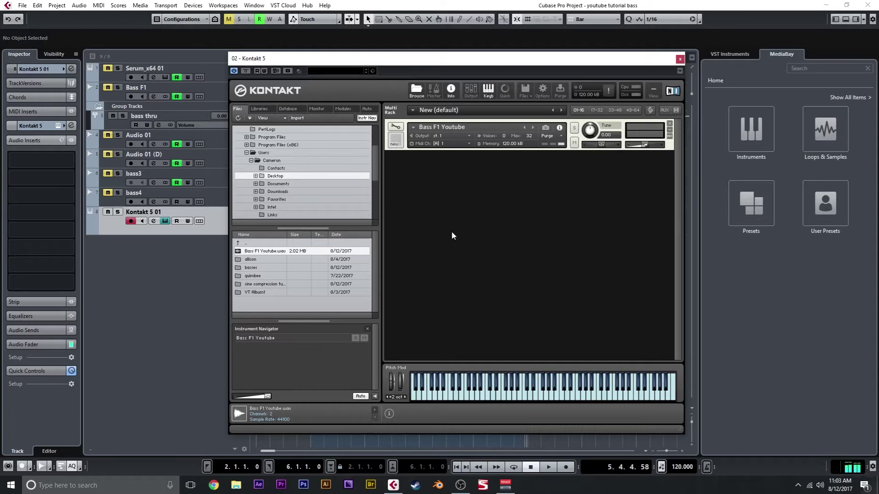
Open the Bass F1 Youtube instrument for editing and set its source mode to sampler and HQI to perfect
{"action": "left_click", "coordinate": [396, 130]}
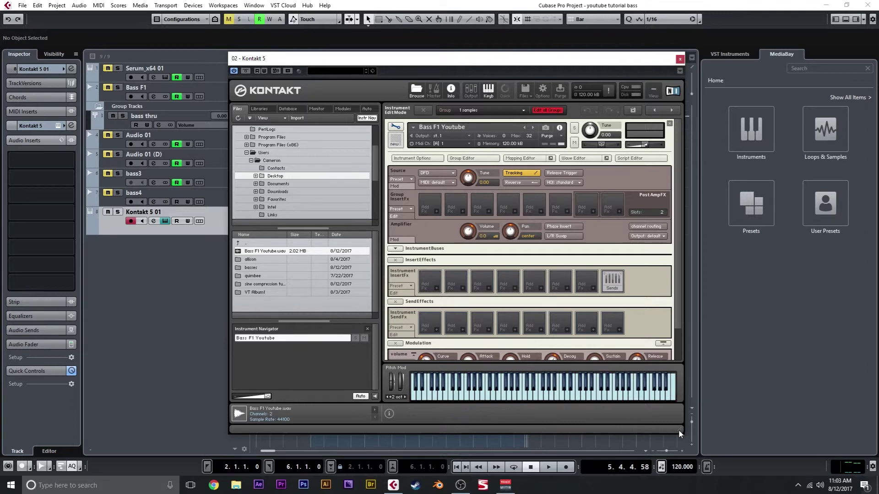
{"action": "left_click_drag", "start_coordinate": [681, 430], "coordinate": [693, 438]}
{"action": "left_click_drag", "start_coordinate": [509, 66], "coordinate": [457, 59]}
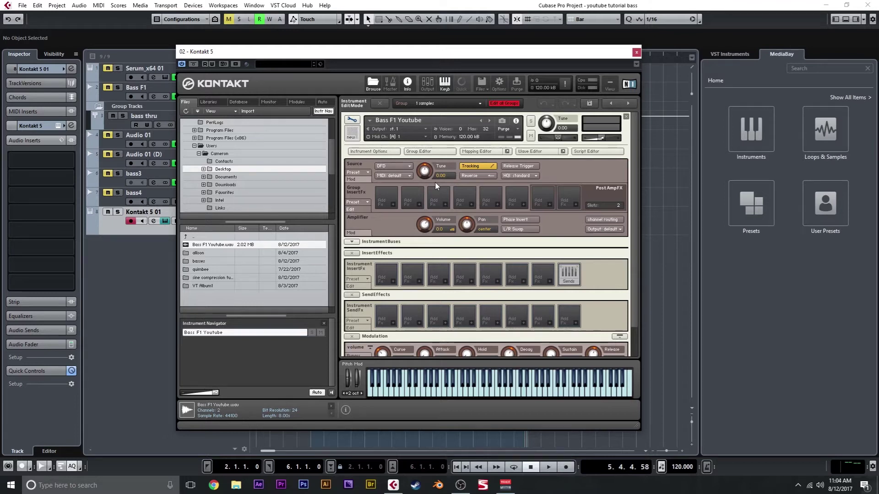
{"action": "left_click", "coordinate": [409, 166]}
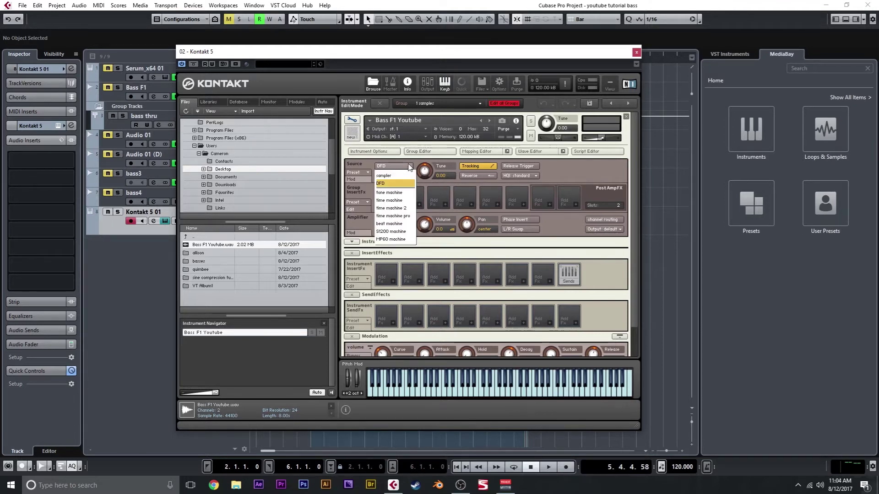
{"action": "left_click", "coordinate": [407, 176]}
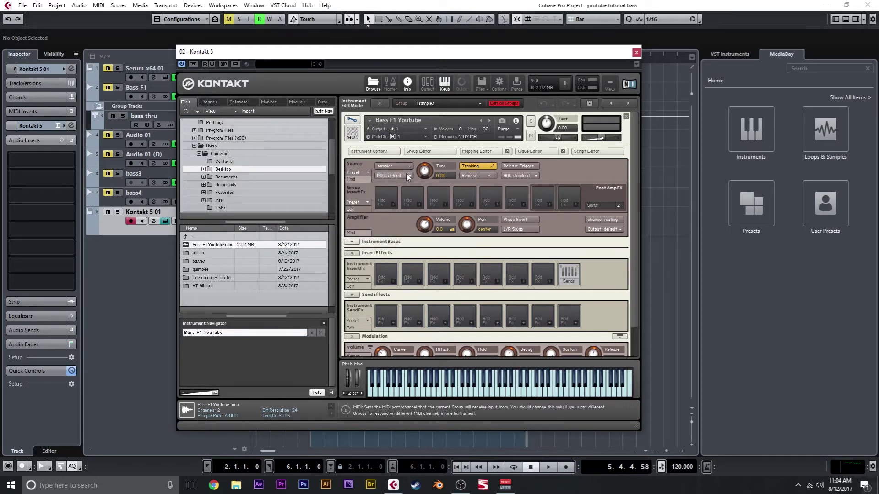
{"action": "left_click", "coordinate": [520, 175]}
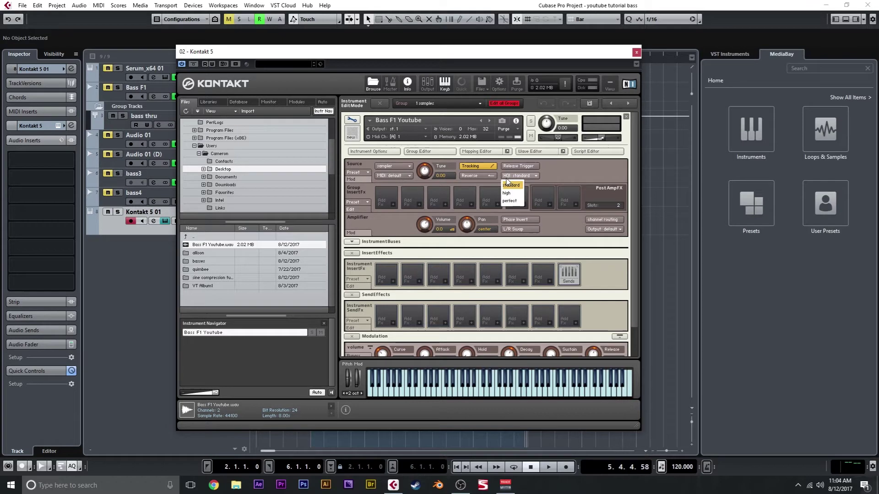
{"action": "left_click", "coordinate": [515, 201]}
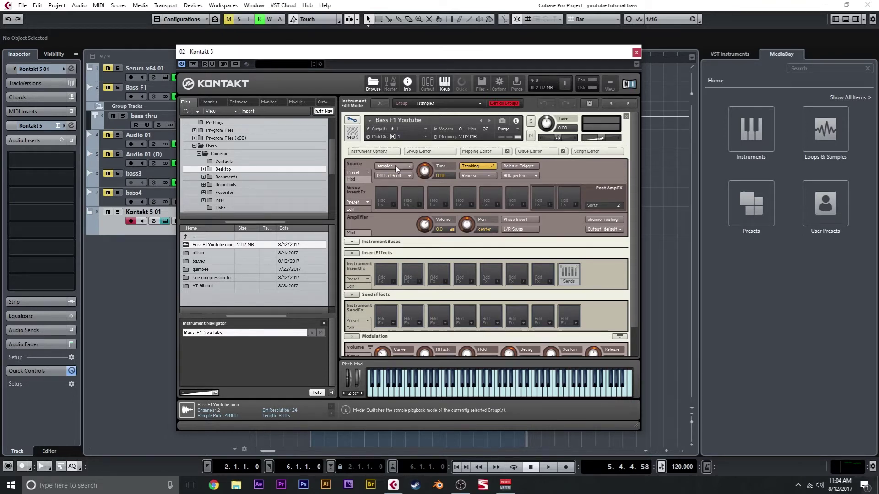
Set the sample zone's key range to C0 through C5 in the Mapping Editor
{"action": "left_click", "coordinate": [476, 152]}
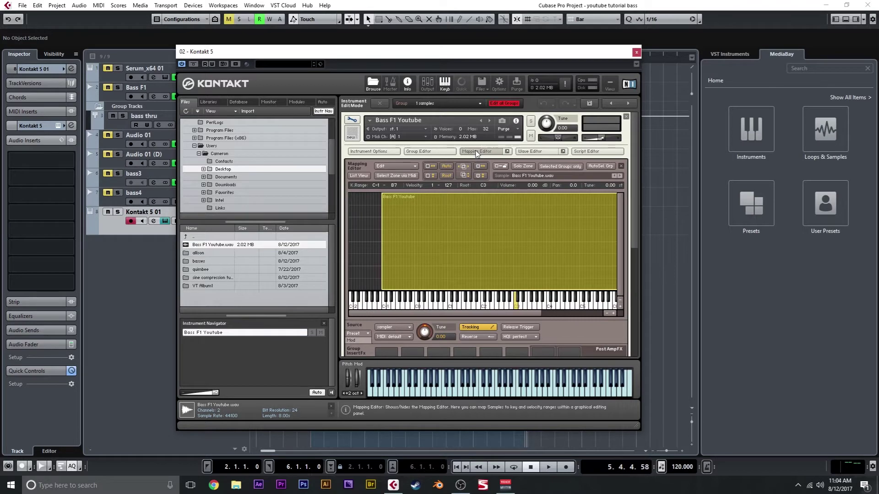
{"action": "left_click_drag", "start_coordinate": [472, 314], "coordinate": [481, 315]}
{"action": "type", "text": "0"}
{"action": "key", "text": "Tab"}
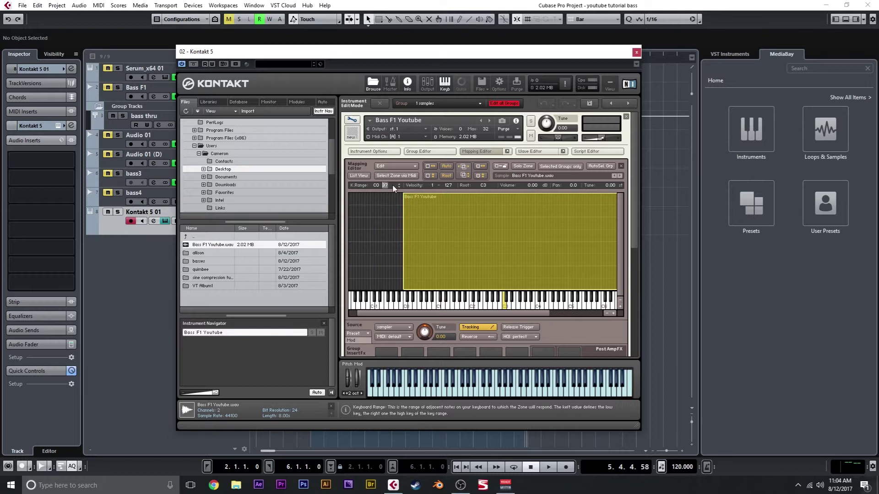
{"action": "type", "text": "c5"}
{"action": "key", "text": "Return"}
Set the sample zone's root key to F1 and close the Mapping Editor
{"action": "double_click", "coordinate": [485, 188]}
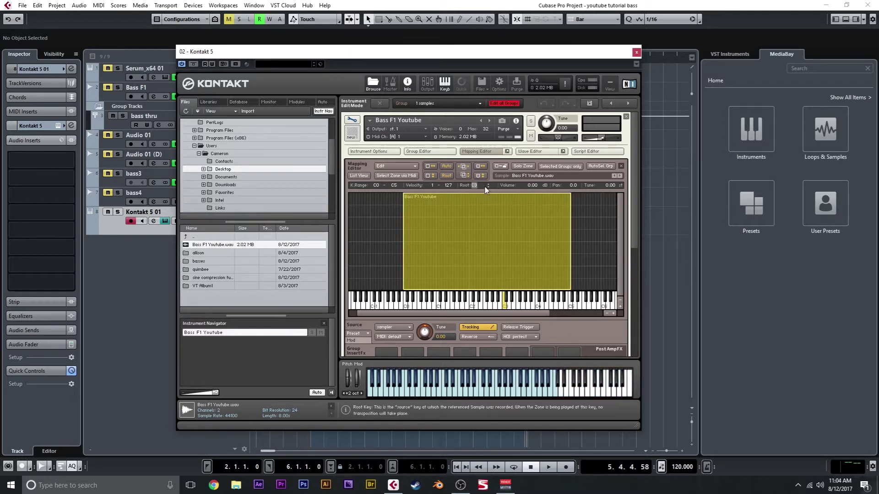
{"action": "type", "text": "f1"}
{"action": "key", "text": "Return"}
{"action": "left_click", "coordinate": [476, 152]}
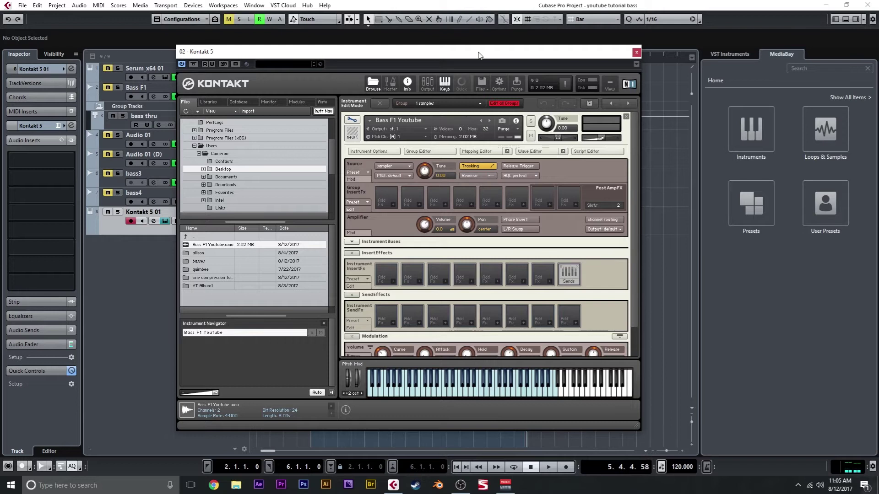
Enable the first sample loop in the Wave Editor and set its crossfade to 3300
{"action": "left_click", "coordinate": [530, 151]}
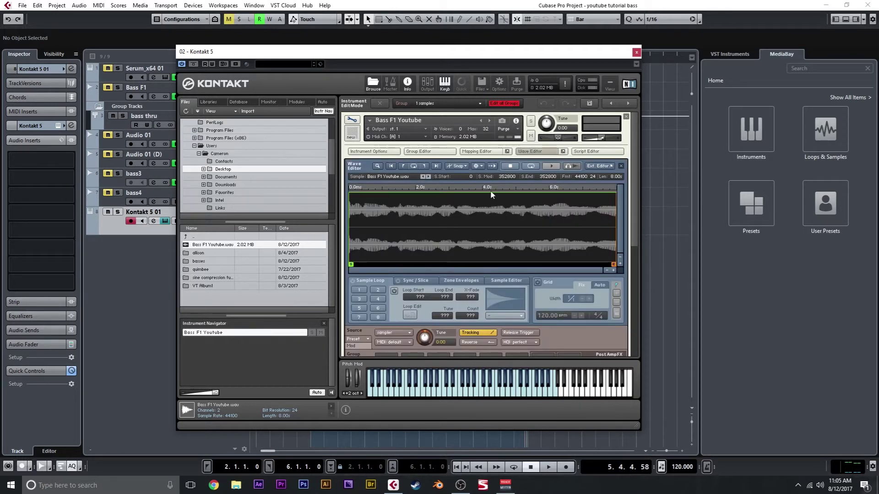
{"action": "left_click", "coordinate": [353, 281]}
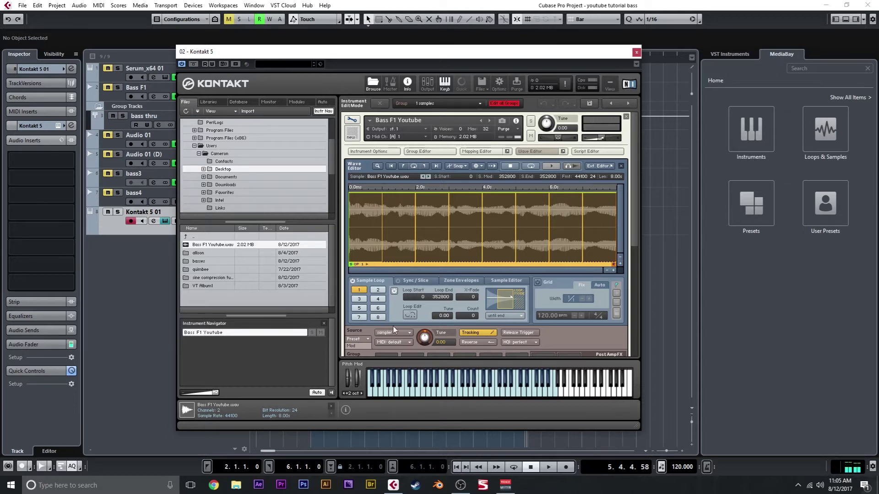
{"action": "left_click_drag", "start_coordinate": [475, 303], "coordinate": [473, 284]}
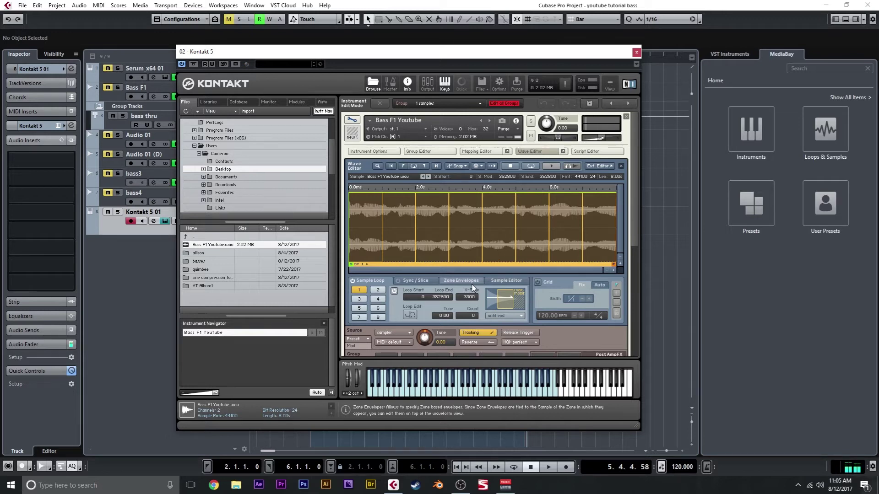
Move the sample loop's start point to 15170
{"action": "left_click", "coordinate": [394, 292]}
{"action": "left_click", "coordinate": [394, 291]}
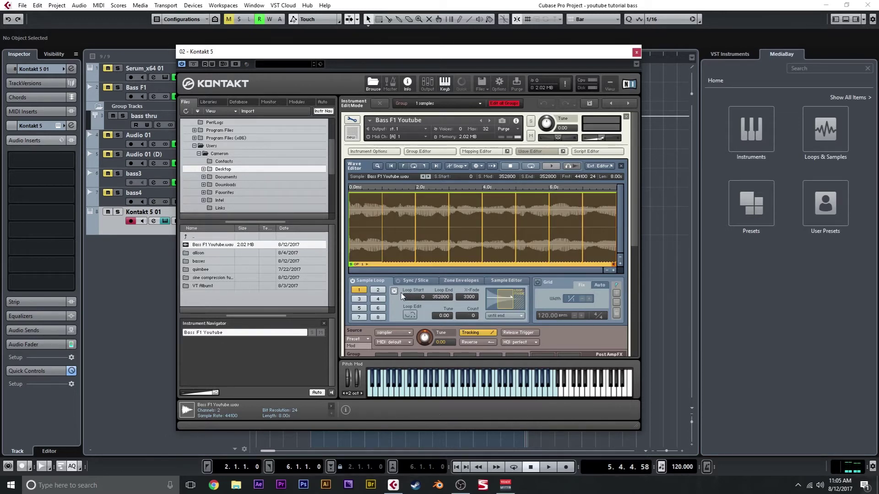
{"action": "left_click_drag", "start_coordinate": [421, 297], "coordinate": [424, 282]}
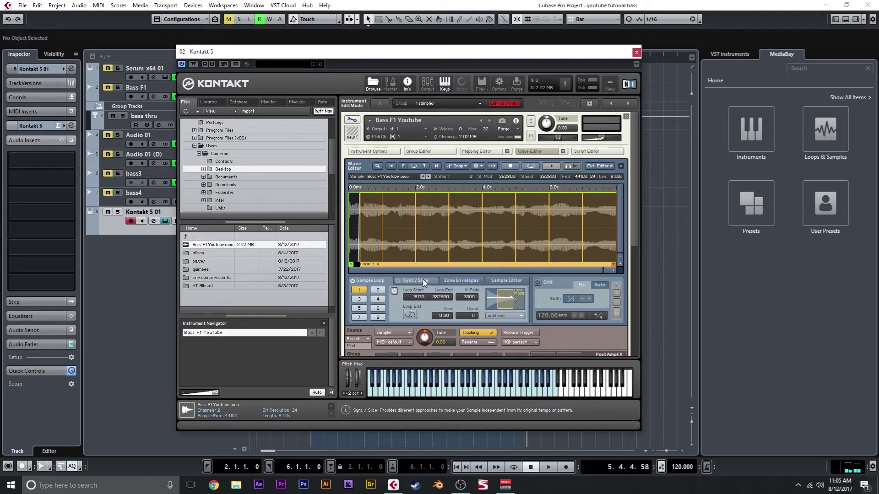
View the Sample Editor, close the Wave Editor, and try the S1200 machine playback mode for the Source module
{"action": "left_click", "coordinate": [493, 281]}
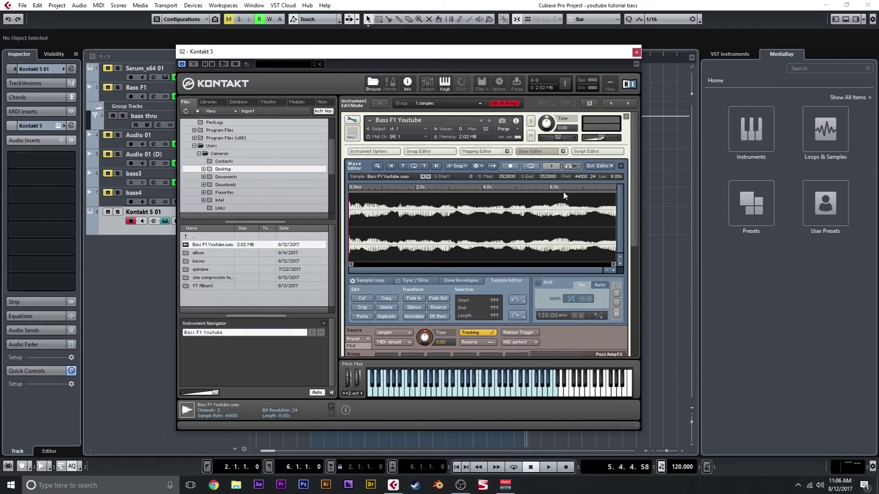
{"action": "left_click", "coordinate": [555, 152]}
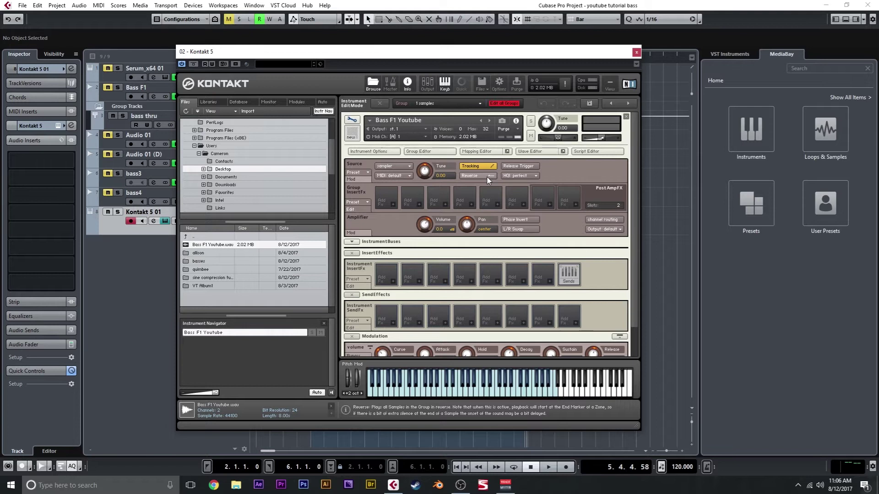
{"action": "left_click", "coordinate": [401, 166]}
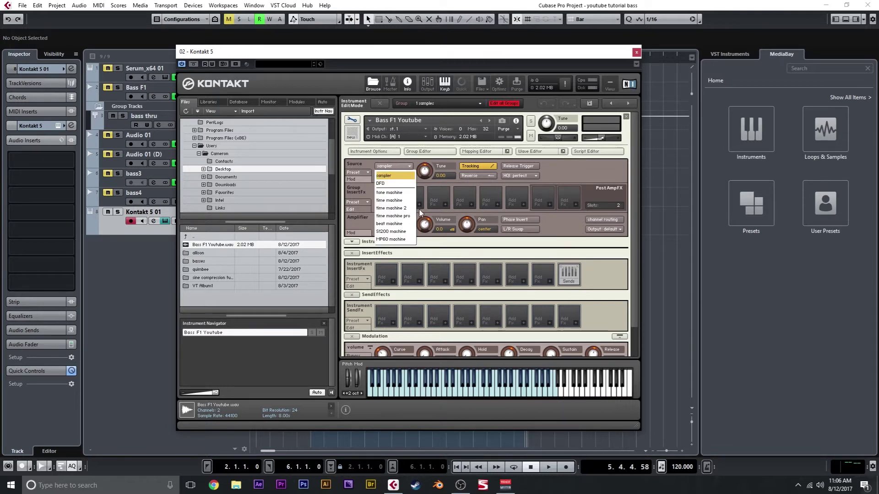
{"action": "left_click", "coordinate": [405, 231]}
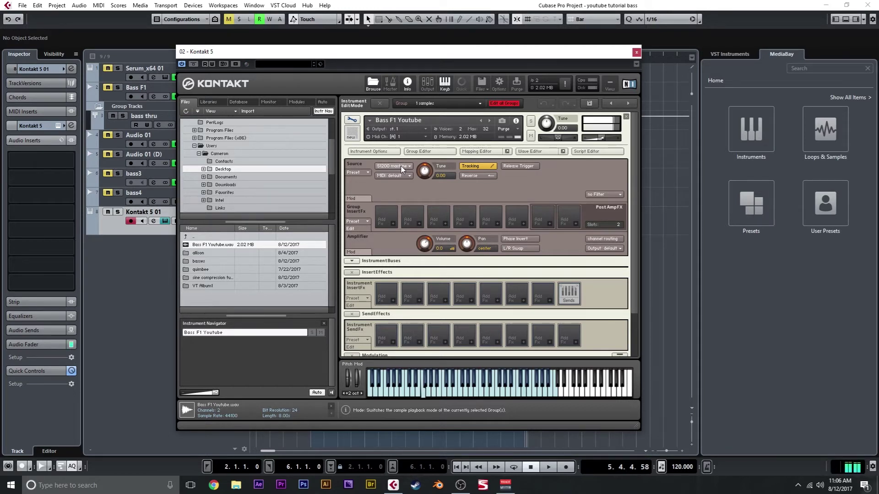
Set the Source module's playback mode to MP60 machine
{"action": "left_click", "coordinate": [402, 167]}
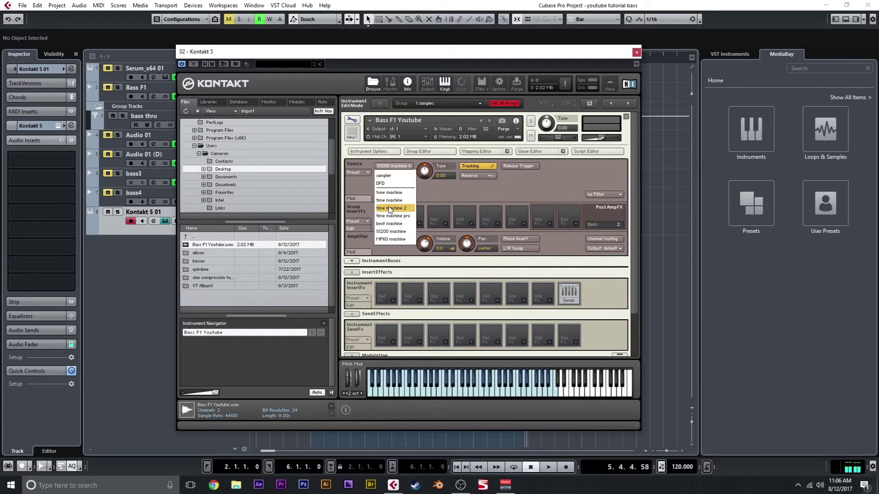
{"action": "left_click", "coordinate": [400, 240]}
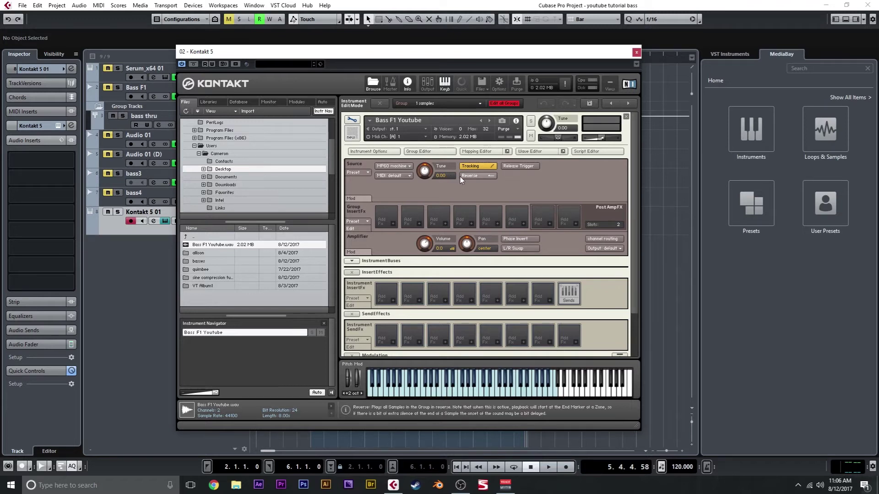
{"action": "left_click", "coordinate": [405, 167]}
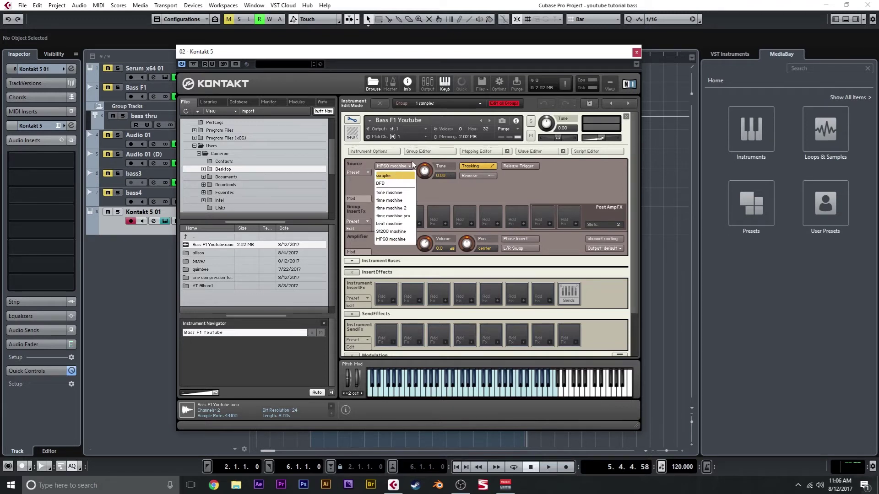
{"action": "left_click", "coordinate": [413, 166]}
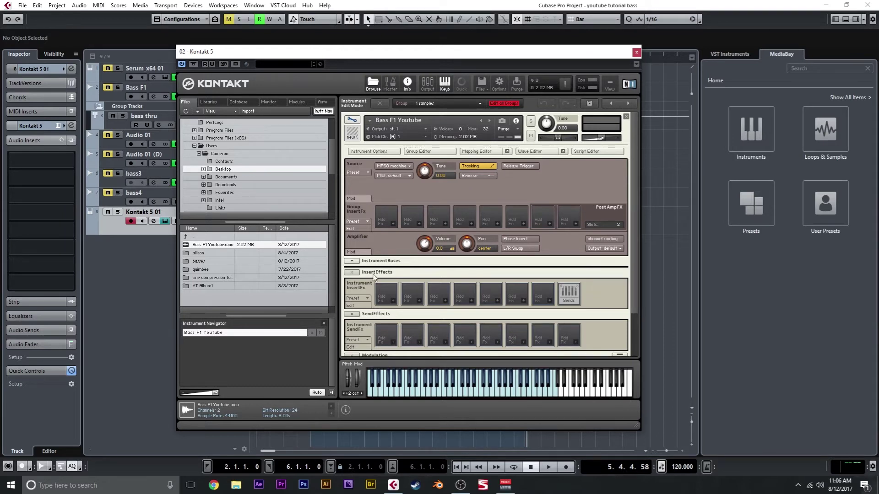
Collapse the insert and send effects sections and shorten the volume envelope's release to about 2.9 ms
{"action": "left_click", "coordinate": [351, 272]}
{"action": "left_click", "coordinate": [351, 283]}
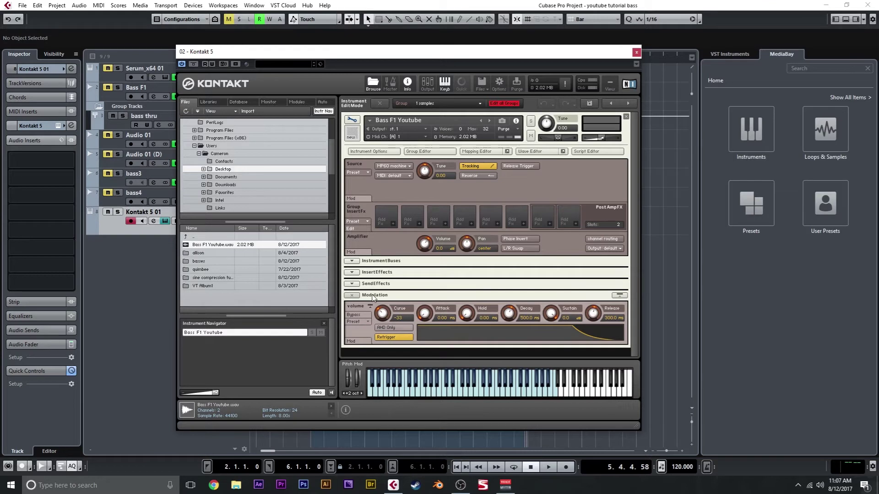
{"action": "left_click_drag", "start_coordinate": [592, 313], "coordinate": [588, 361]}
{"action": "left_click_drag", "start_coordinate": [593, 316], "coordinate": [596, 317]}
Show the Amplifier's modulation routing and reduce the intensity of velocity modulating volume to its minimum
{"action": "left_click", "coordinate": [359, 252]}
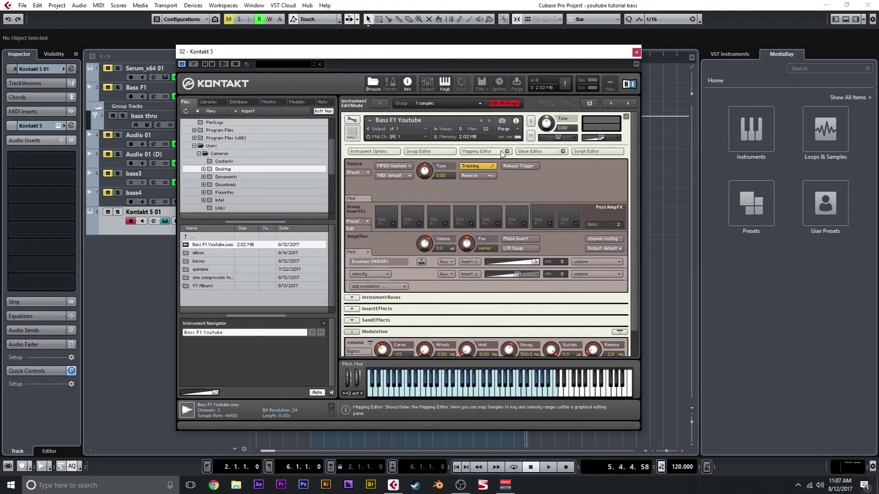
{"action": "left_click", "coordinate": [500, 151]}
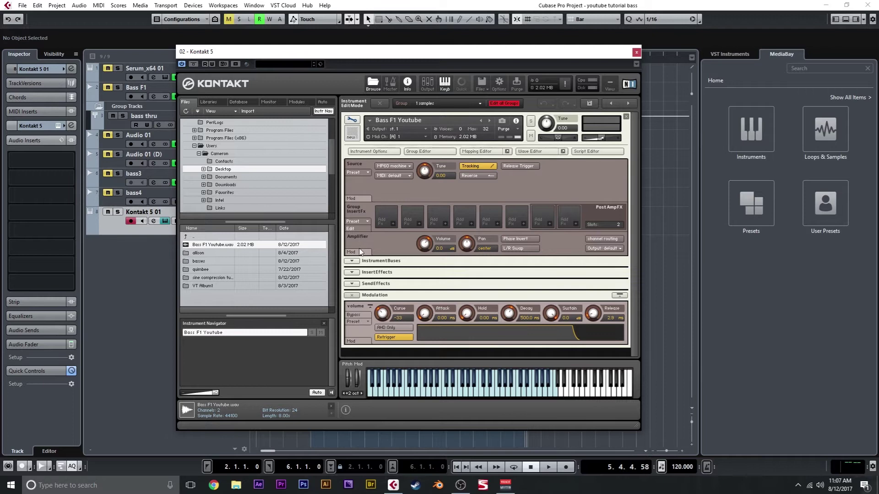
{"action": "left_click", "coordinate": [357, 253]}
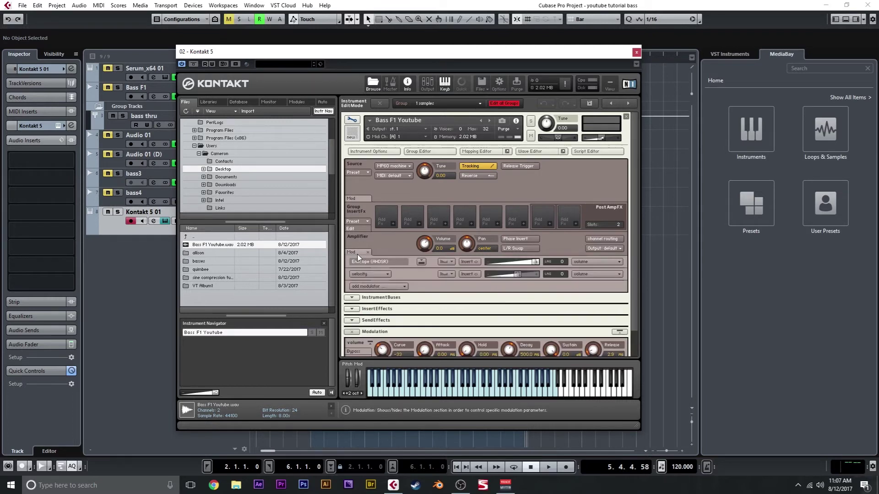
{"action": "left_click_drag", "start_coordinate": [518, 274], "coordinate": [458, 279]}
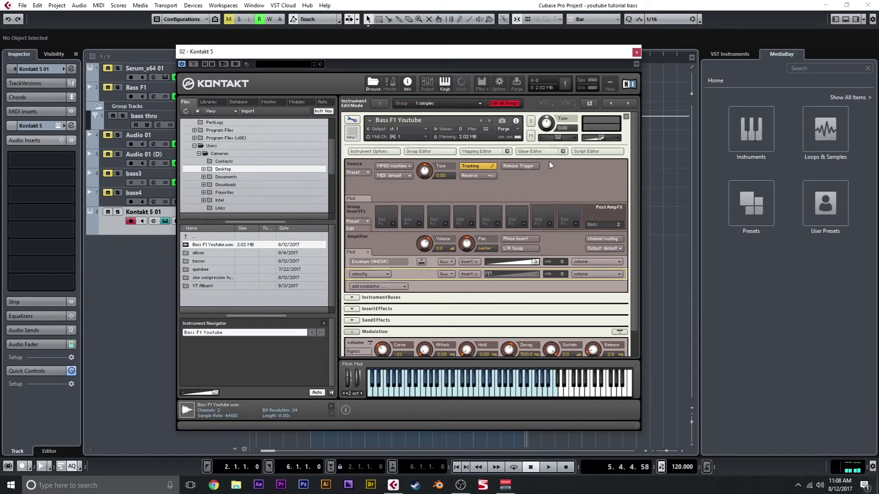
Load the factory performance script Unisono - Portamento into the first script slot
{"action": "left_click", "coordinate": [584, 154]}
{"action": "left_click", "coordinate": [362, 179]}
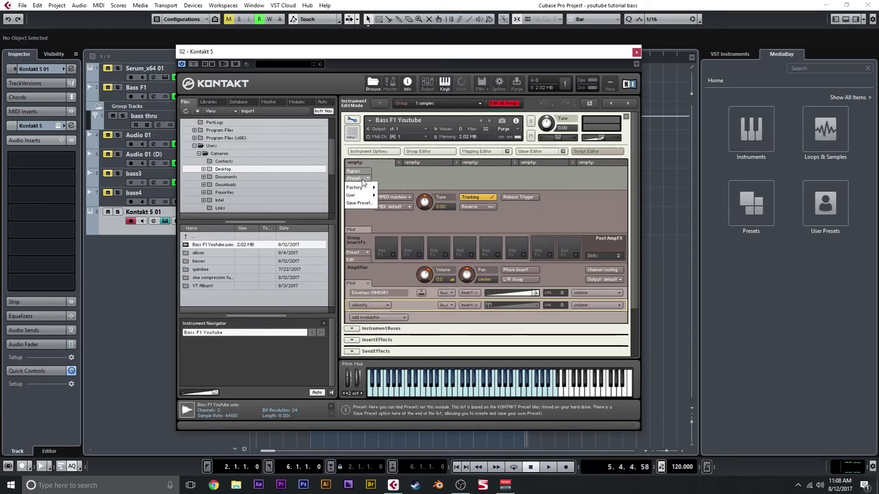
{"action": "mouse_move", "coordinate": [365, 189]}
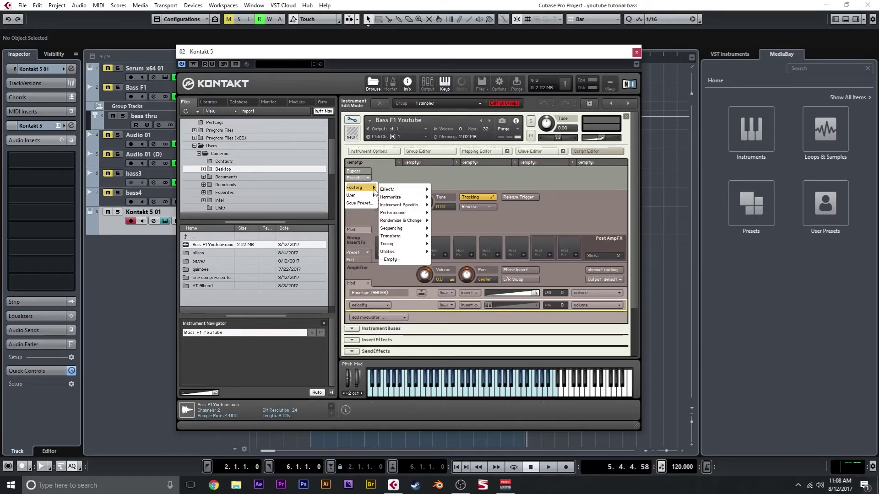
{"action": "mouse_move", "coordinate": [403, 213]}
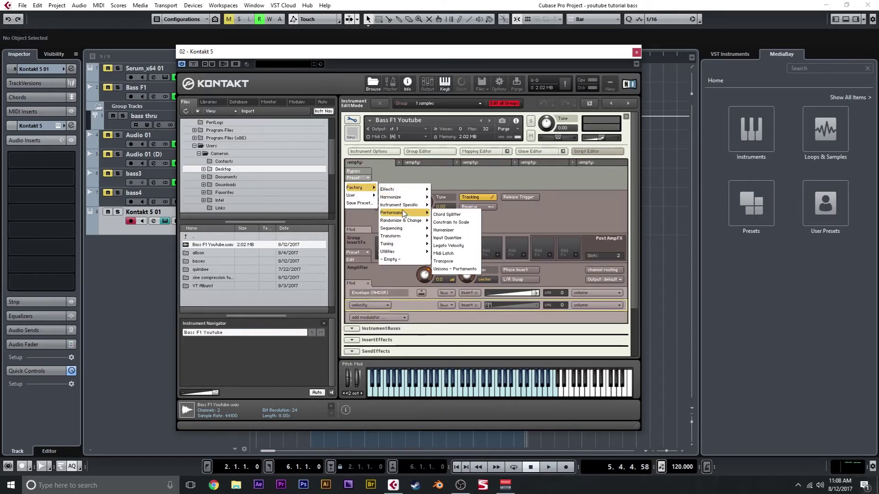
{"action": "left_click", "coordinate": [453, 269]}
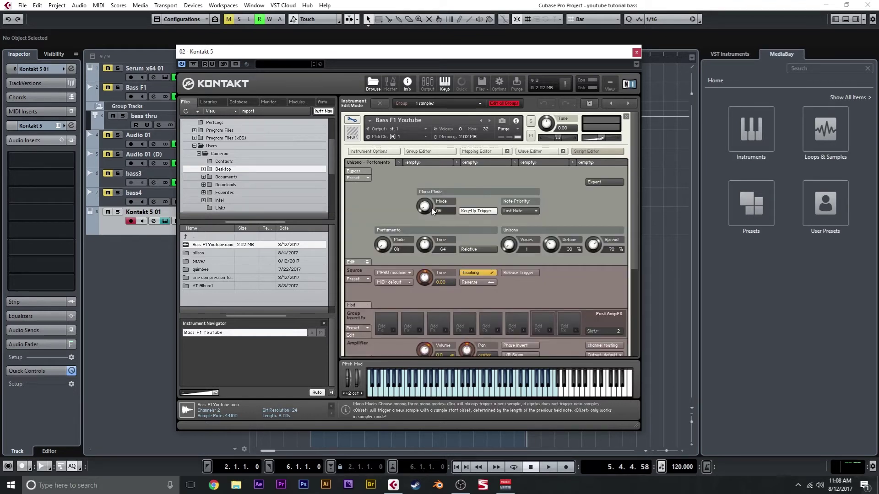
Turn Mono Mode and Portamento on in the script and set the portamento time to 38
{"action": "left_click_drag", "start_coordinate": [425, 206], "coordinate": [429, 172]}
{"action": "left_click_drag", "start_coordinate": [385, 248], "coordinate": [392, 210]}
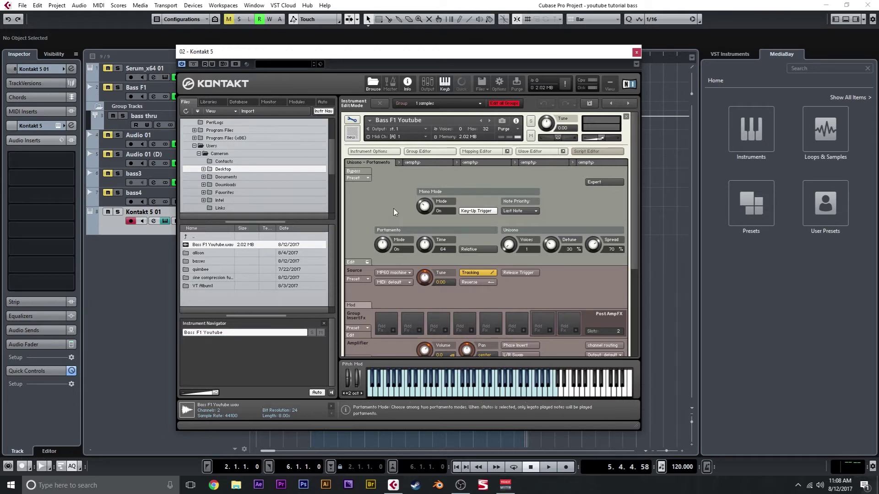
{"action": "left_click_drag", "start_coordinate": [424, 245], "coordinate": [427, 275]}
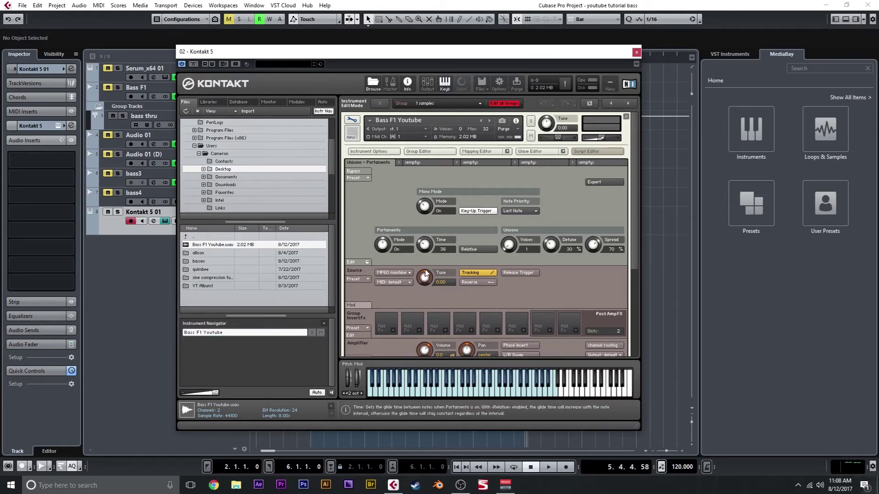
{"action": "scroll", "coordinate": [424, 244], "scroll_direction": "down", "scroll_amount": 2}
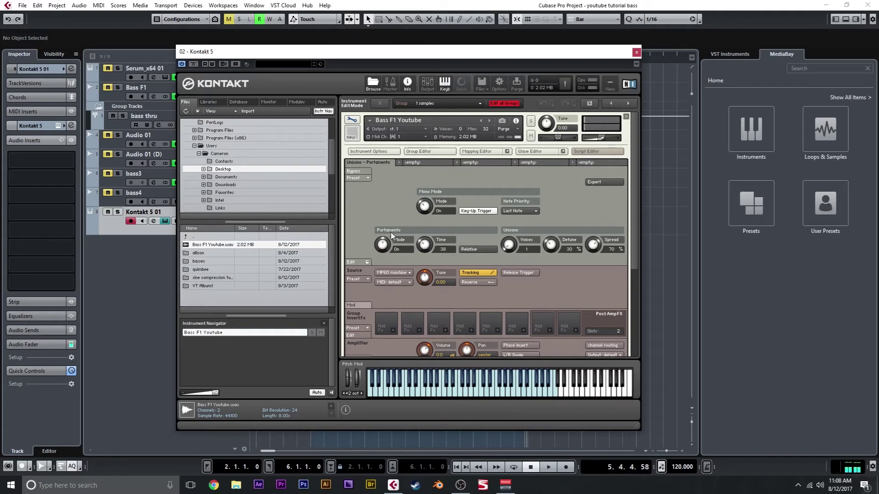
Set the Kontakt 5 01 track's MIDI input to 2- Scarlett 18i20 USB
{"action": "left_click", "coordinate": [55, 71]}
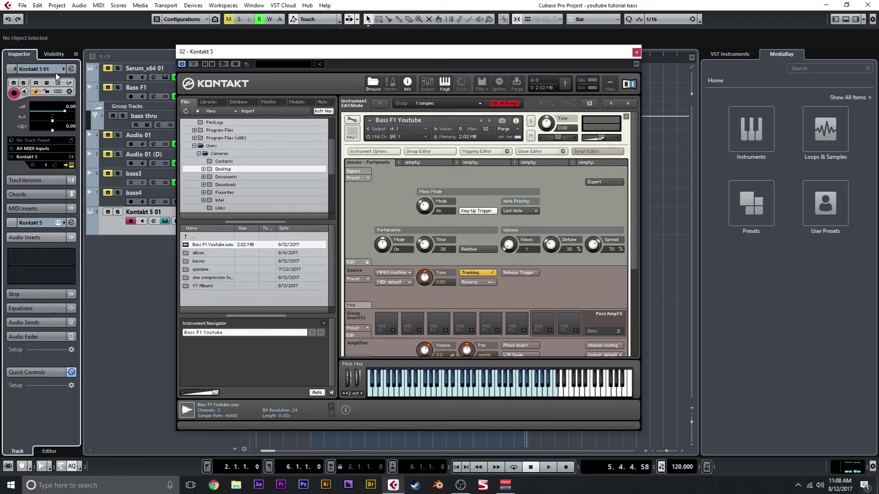
{"action": "left_click", "coordinate": [50, 148]}
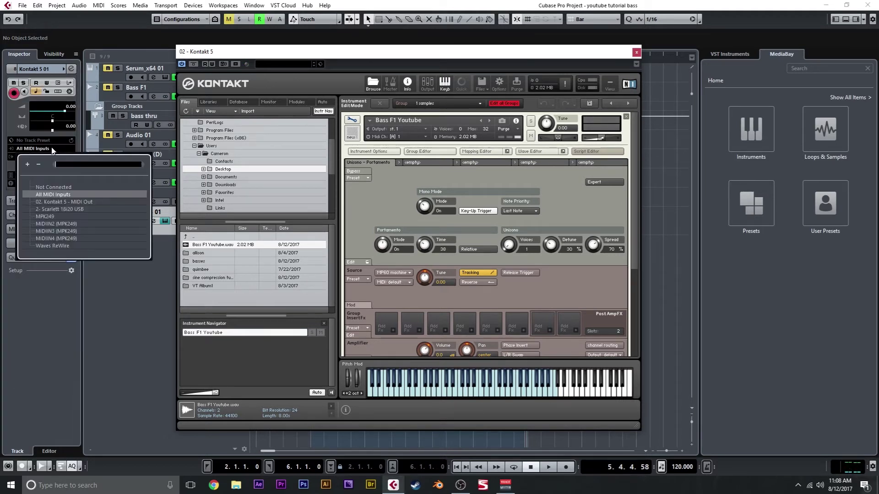
{"action": "left_click", "coordinate": [83, 210]}
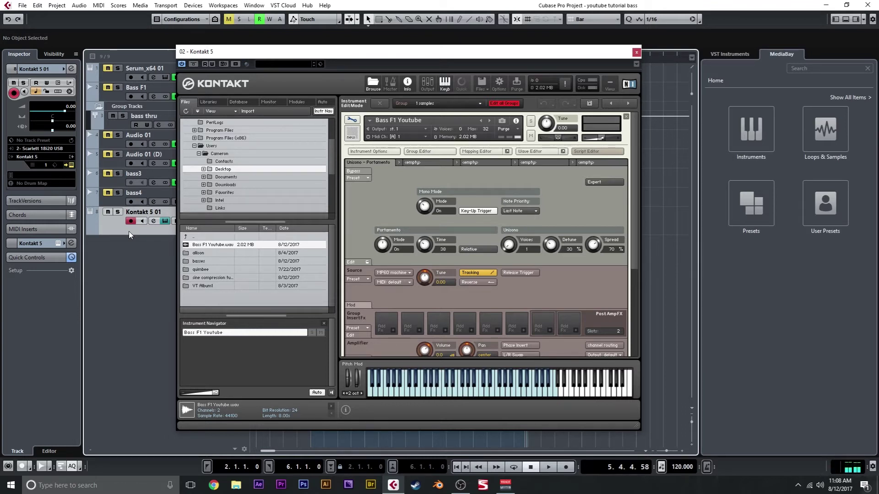
Close the Script Editor and audition reverse playback in the Source module, switching Reverse on and back off
{"action": "left_click", "coordinate": [595, 152]}
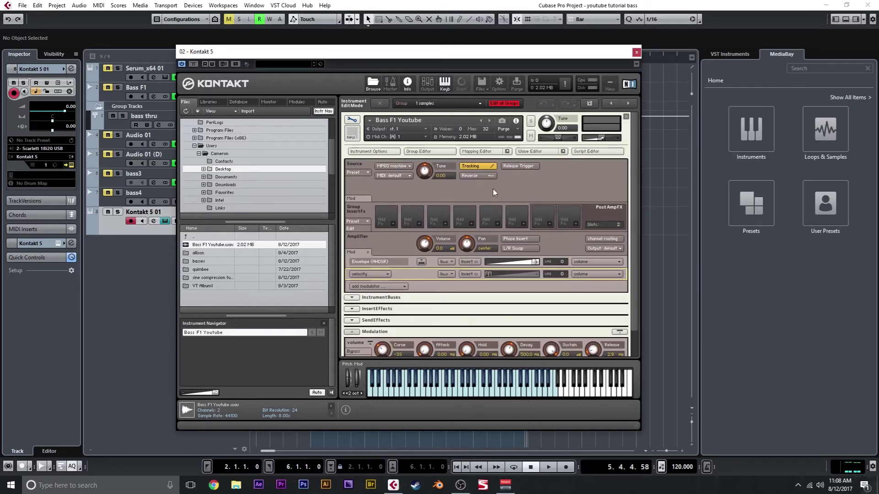
{"action": "left_click", "coordinate": [482, 180]}
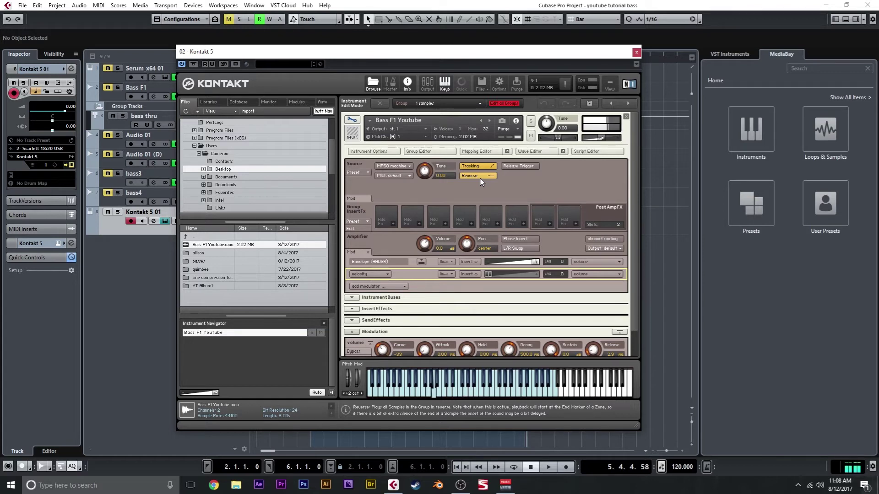
{"action": "left_click", "coordinate": [480, 179]}
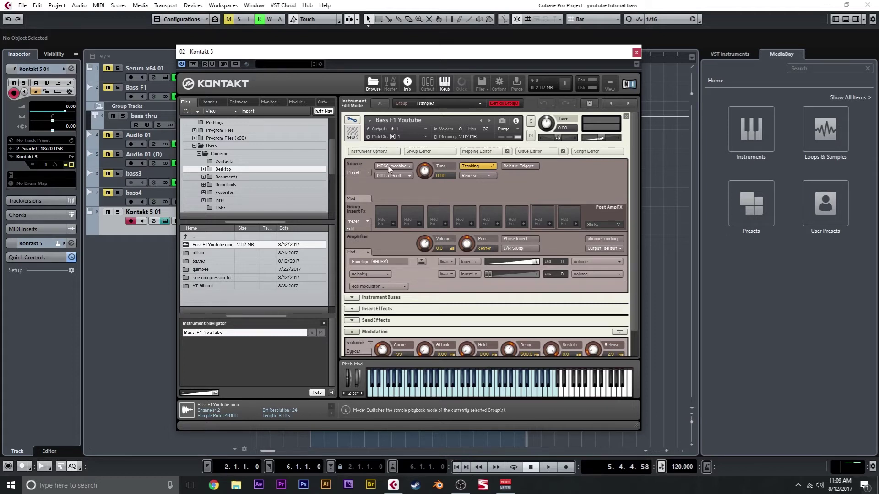
Add a velocity modulator targeting sample start to the Source module, and raise its intensity and the pitch bend intensity to maximum
{"action": "left_click", "coordinate": [361, 199]}
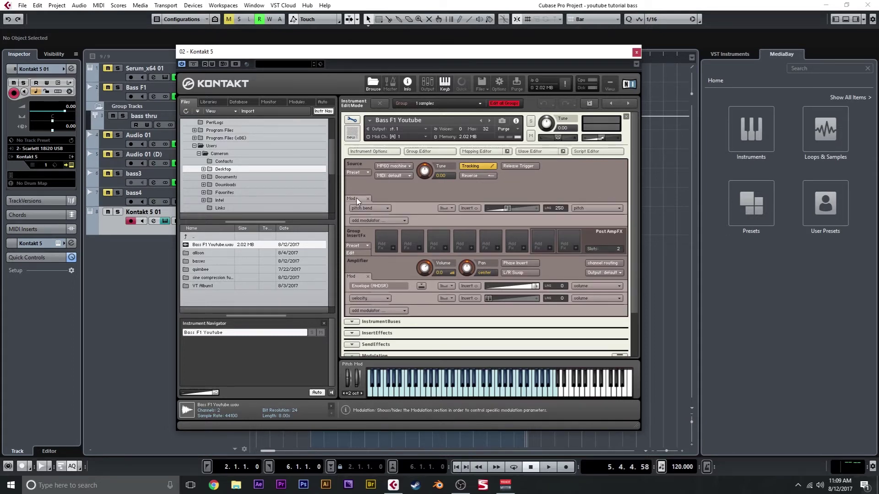
{"action": "left_click", "coordinate": [371, 220]}
{"action": "mouse_move", "coordinate": [378, 231]}
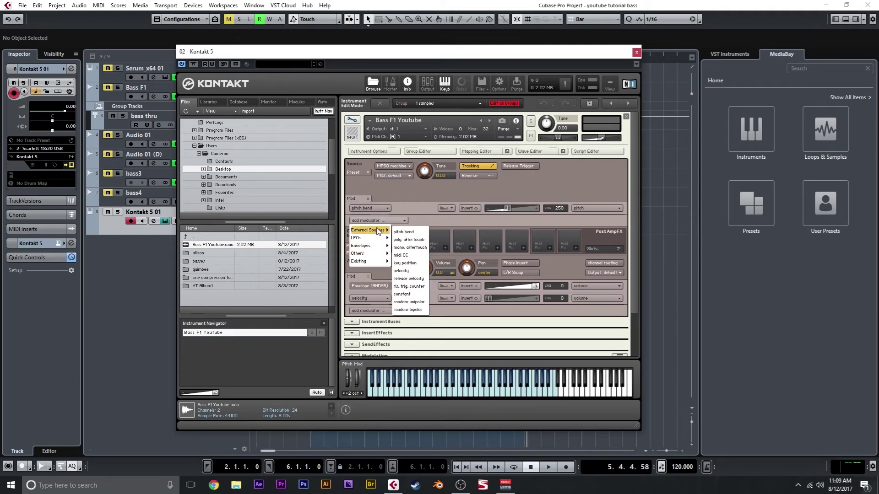
{"action": "left_click", "coordinate": [412, 271]}
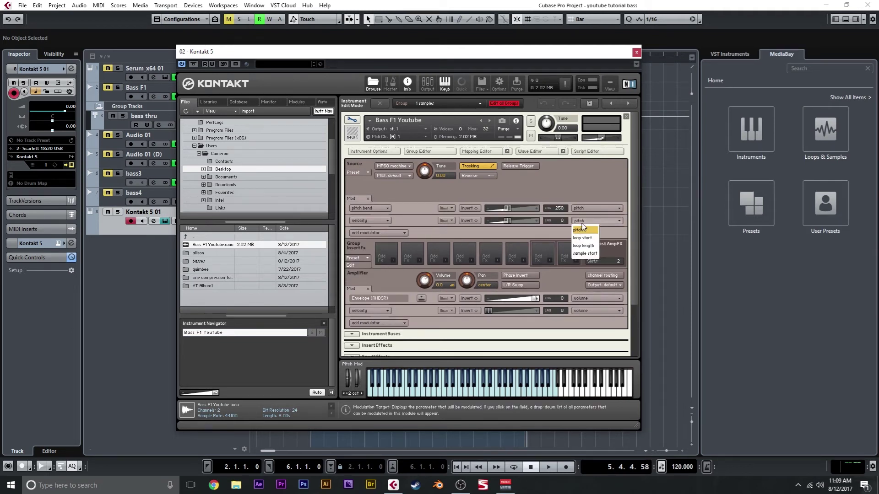
{"action": "left_click", "coordinate": [584, 253]}
{"action": "left_click_drag", "start_coordinate": [508, 220], "coordinate": [543, 224]}
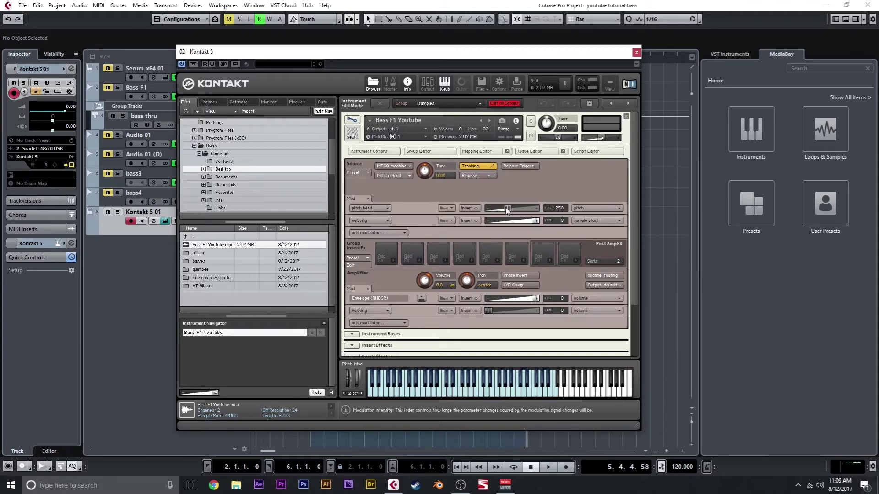
{"action": "left_click_drag", "start_coordinate": [507, 208], "coordinate": [536, 208]}
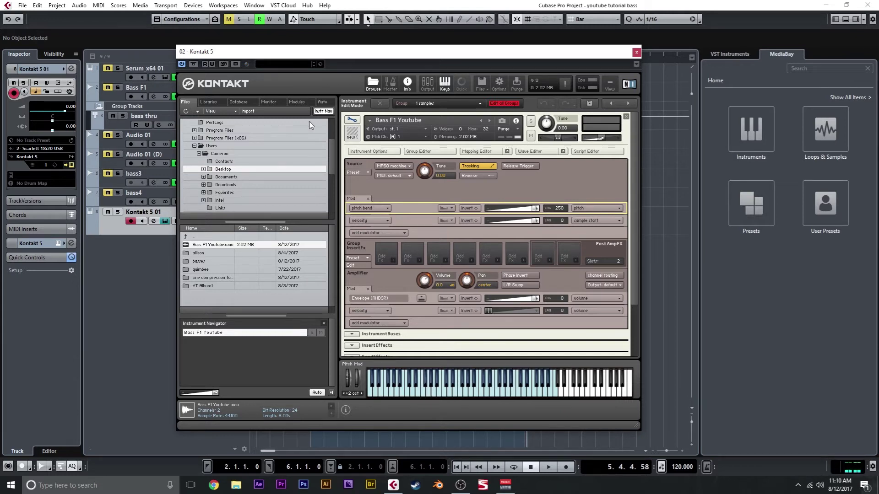
Review the sample waveform in the Wave Editor, and collapse the Source and Amplifier modulation sections
{"action": "left_click", "coordinate": [529, 151]}
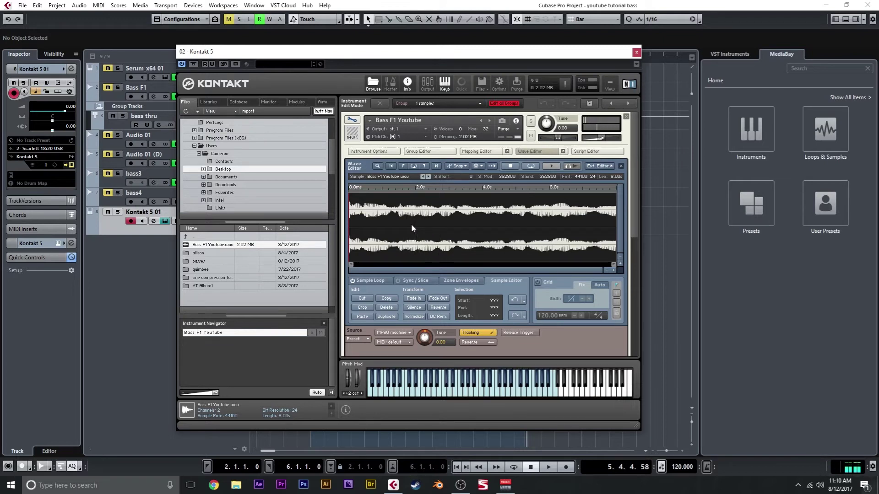
{"action": "left_click", "coordinate": [545, 155]}
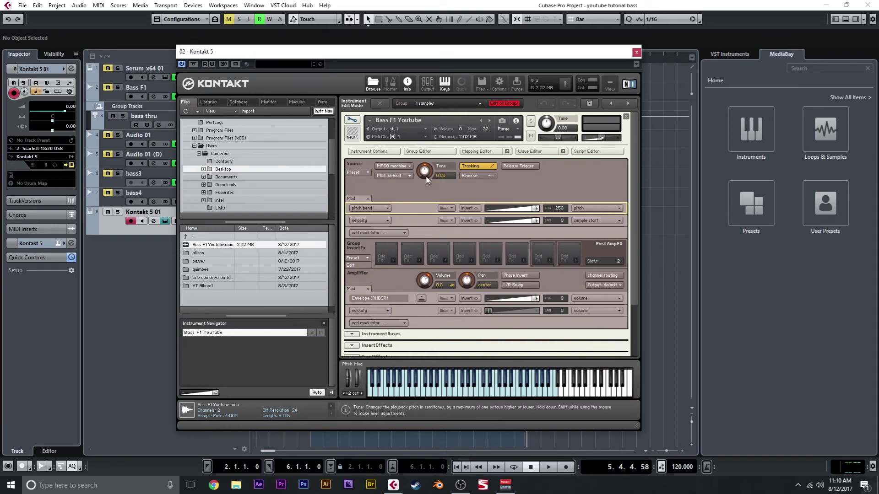
{"action": "left_click", "coordinate": [358, 200]}
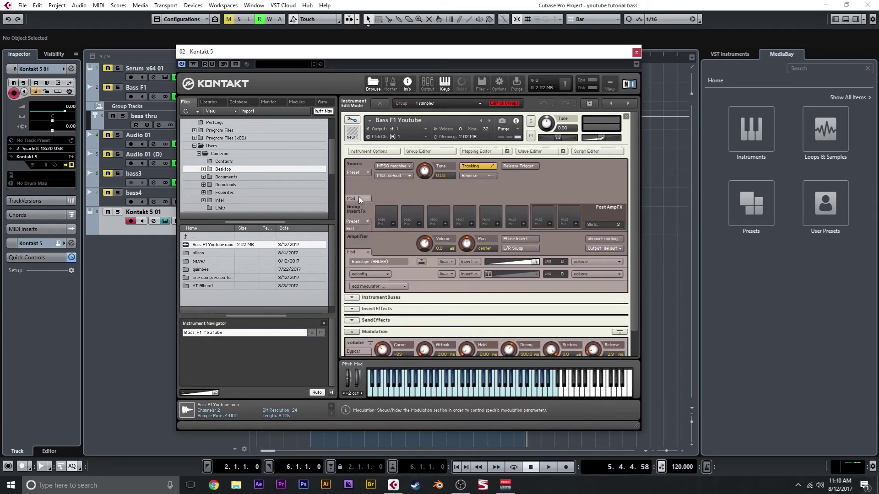
{"action": "left_click", "coordinate": [356, 251]}
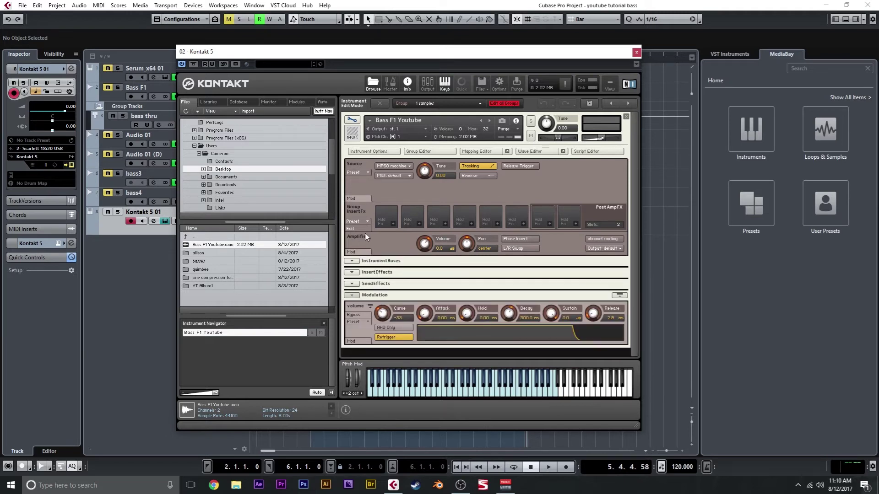
Add a Saturation effect to the first Group InsertFx slot and set its saturation to about 27.3 %
{"action": "left_click", "coordinate": [393, 224]}
{"action": "mouse_move", "coordinate": [400, 250]}
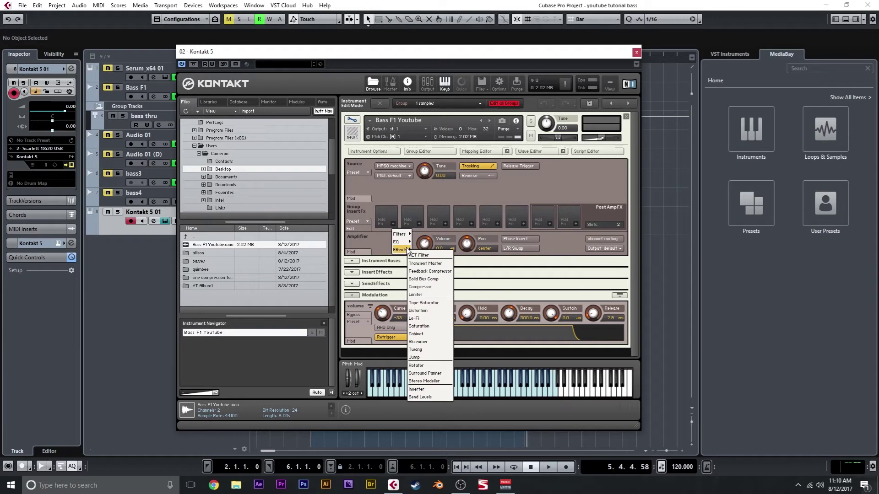
{"action": "left_click", "coordinate": [433, 327]}
{"action": "left_click_drag", "start_coordinate": [429, 255], "coordinate": [429, 233]}
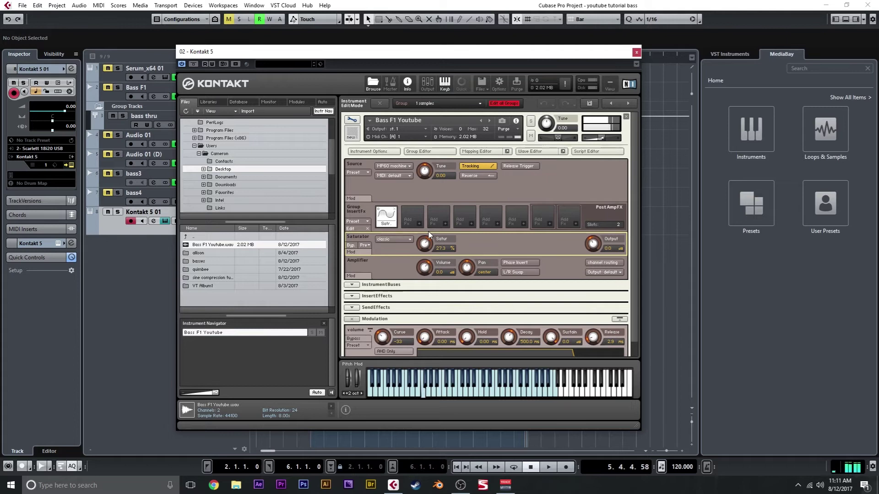
{"action": "scroll", "coordinate": [412, 250], "scroll_direction": "down", "scroll_amount": 1}
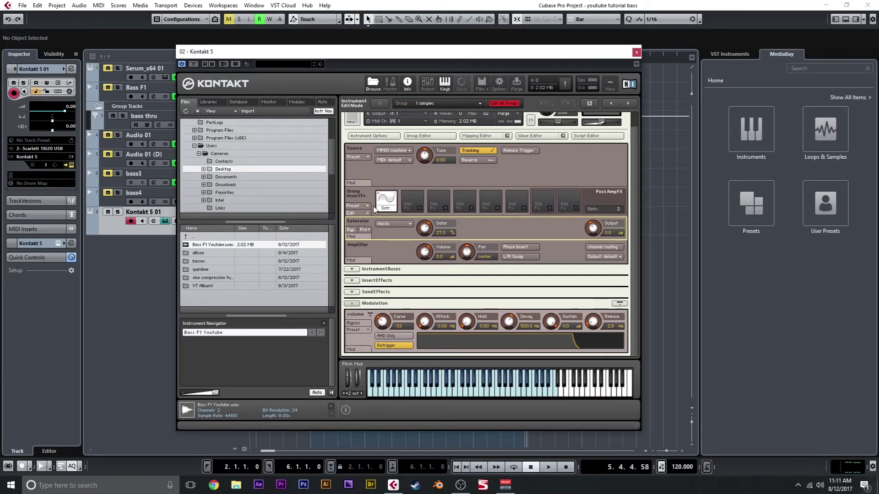
{"action": "scroll", "coordinate": [385, 228], "scroll_direction": "up", "scroll_amount": 1}
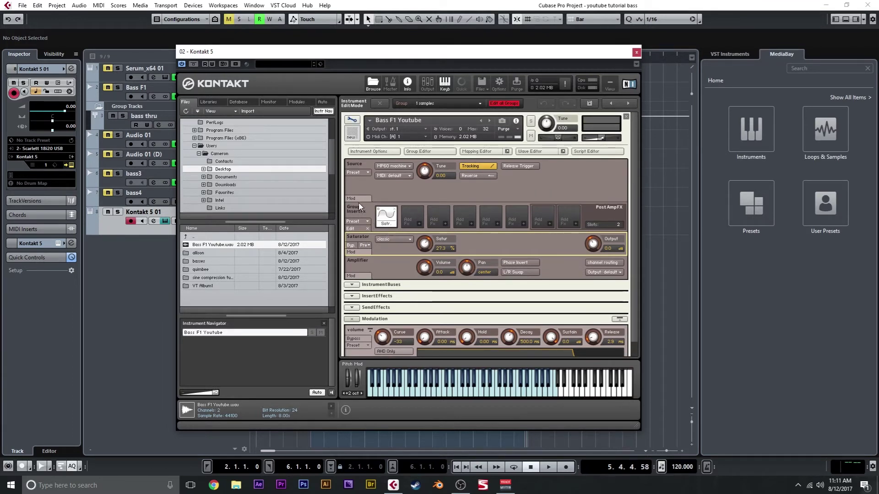
{"action": "left_click", "coordinate": [358, 201]}
{"action": "left_click", "coordinate": [358, 201]}
{"action": "scroll", "coordinate": [417, 270], "scroll_direction": "down", "scroll_amount": 1}
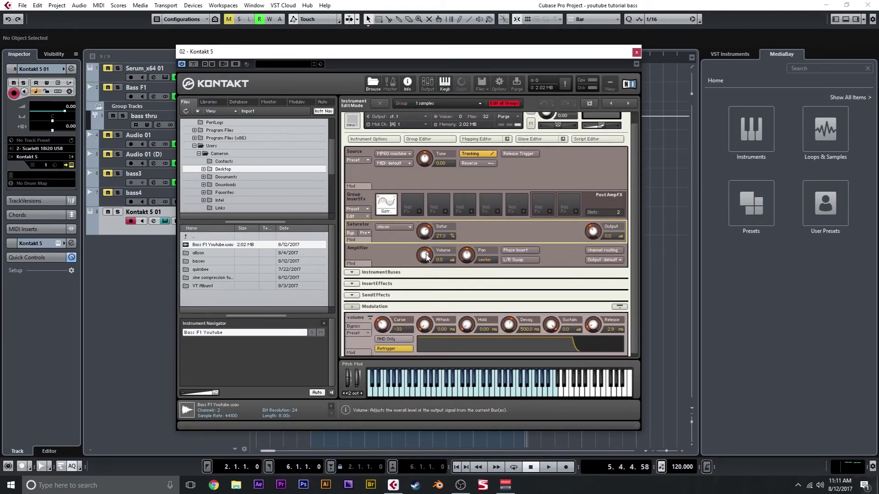
{"action": "right_click", "coordinate": [427, 257]}
{"action": "left_click", "coordinate": [424, 259]}
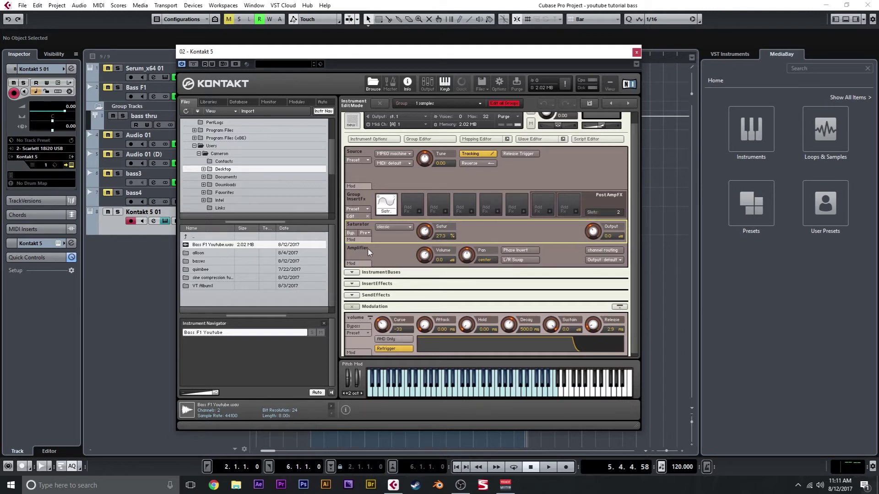
Add a sine LFO modulator to the Amplifier's volume and bring up the LFO's settings in the Modulation section
{"action": "right_click", "coordinate": [425, 255]}
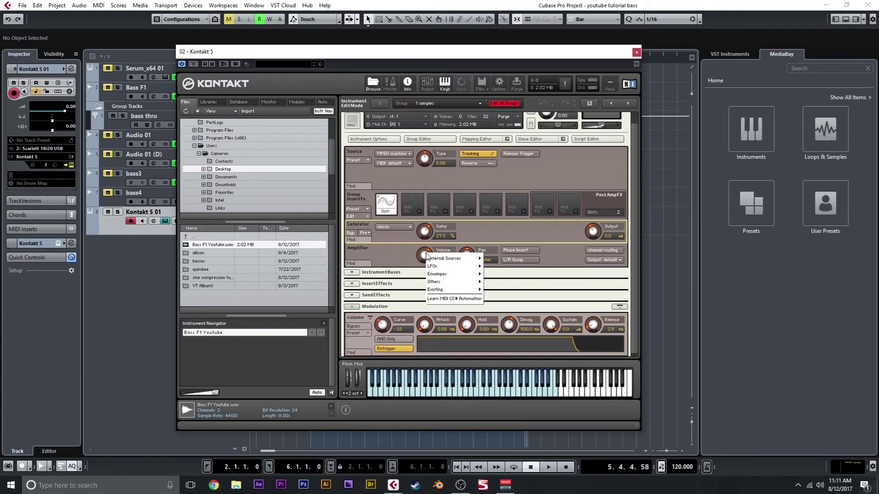
{"action": "mouse_move", "coordinate": [453, 274]}
{"action": "left_click", "coordinate": [491, 275]}
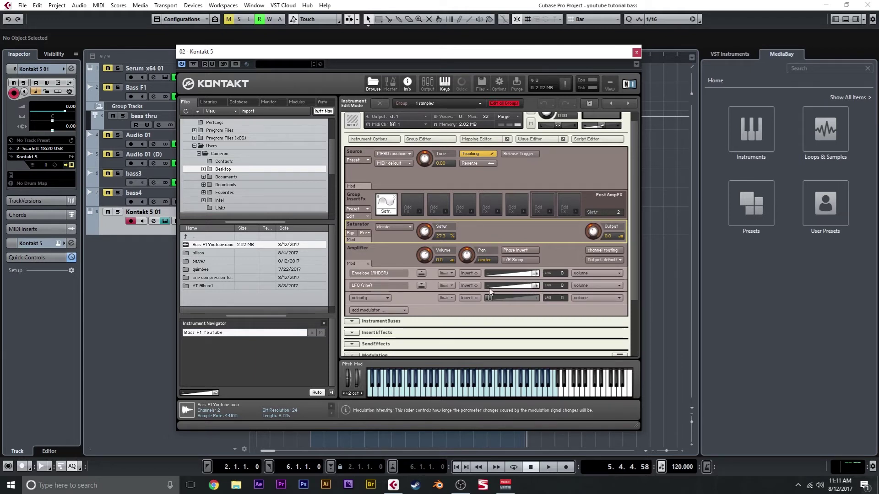
{"action": "left_click", "coordinate": [421, 286]}
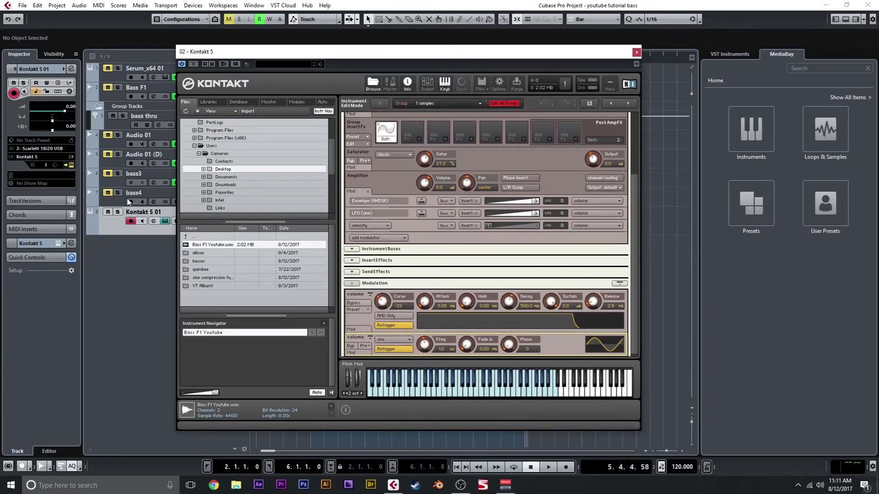
Start MIDI CC automation learning on the volume LFO's frequency and bring the frequency down to 0.01 Hz
{"action": "left_click", "coordinate": [45, 257]}
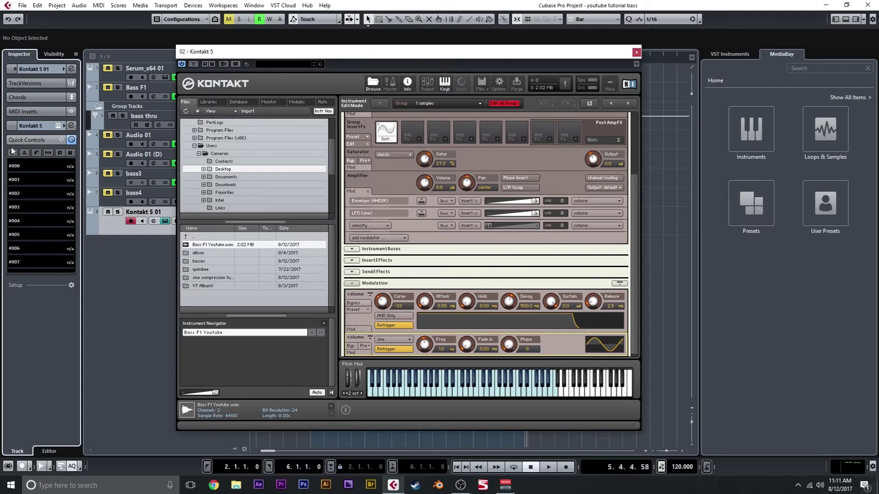
{"action": "left_click", "coordinate": [47, 69]}
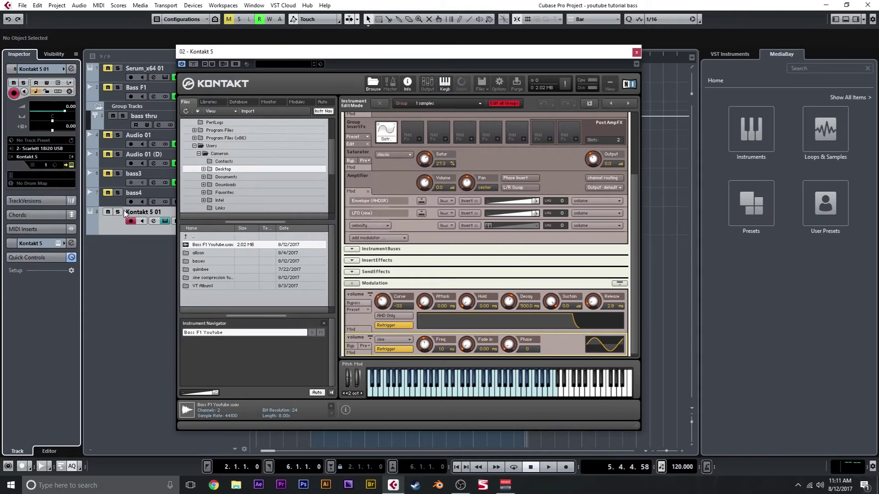
{"action": "right_click", "coordinate": [426, 347]}
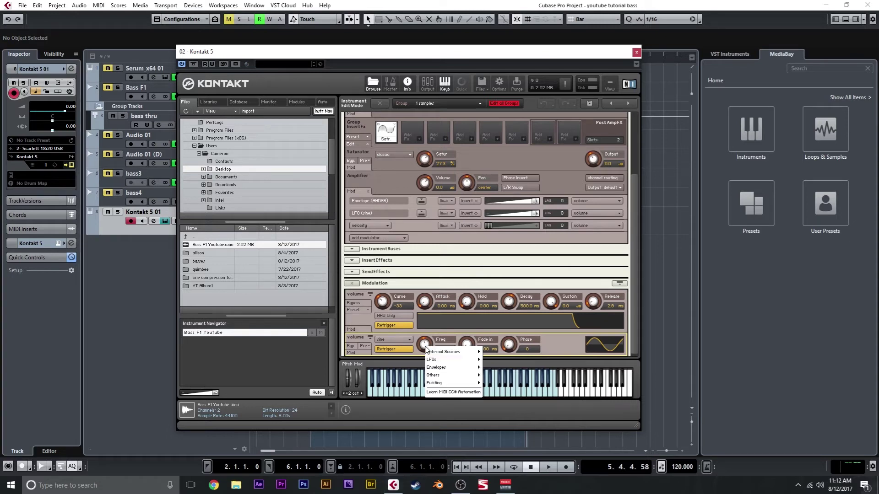
{"action": "left_click", "coordinate": [454, 393]}
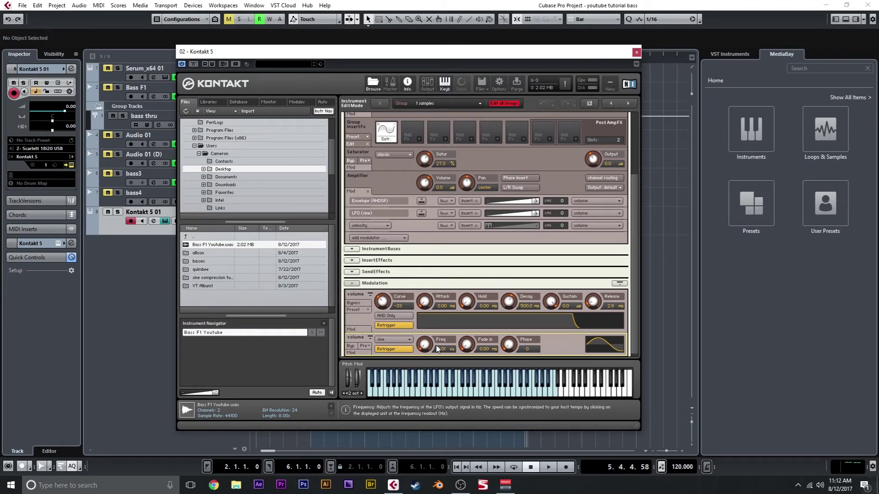
{"action": "scroll", "coordinate": [438, 349], "scroll_direction": "up", "scroll_amount": 5}
{"action": "scroll", "coordinate": [437, 350], "scroll_direction": "down", "scroll_amount": 5}
{"action": "left_click", "coordinate": [437, 349]}
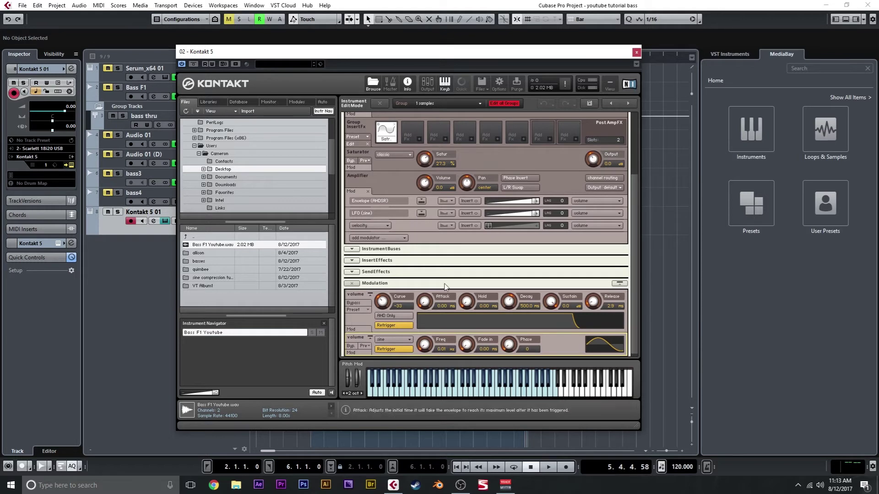
Expand the instrument's Insert Effects, add a Flanger to the first slot, and leave the Kontakt window
{"action": "scroll", "coordinate": [632, 229], "scroll_direction": "up", "scroll_amount": 1}
{"action": "scroll", "coordinate": [632, 224], "scroll_direction": "up", "scroll_amount": 5}
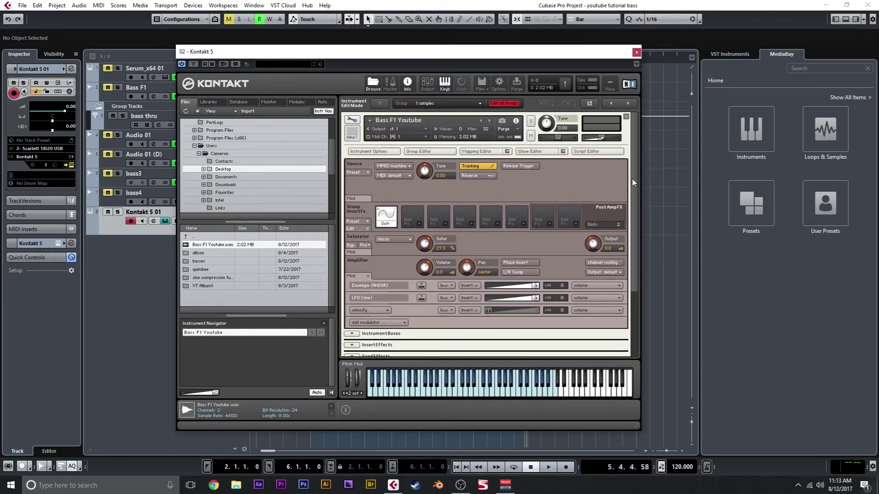
{"action": "scroll", "coordinate": [631, 179], "scroll_direction": "down", "scroll_amount": 3}
{"action": "left_click", "coordinate": [370, 255]}
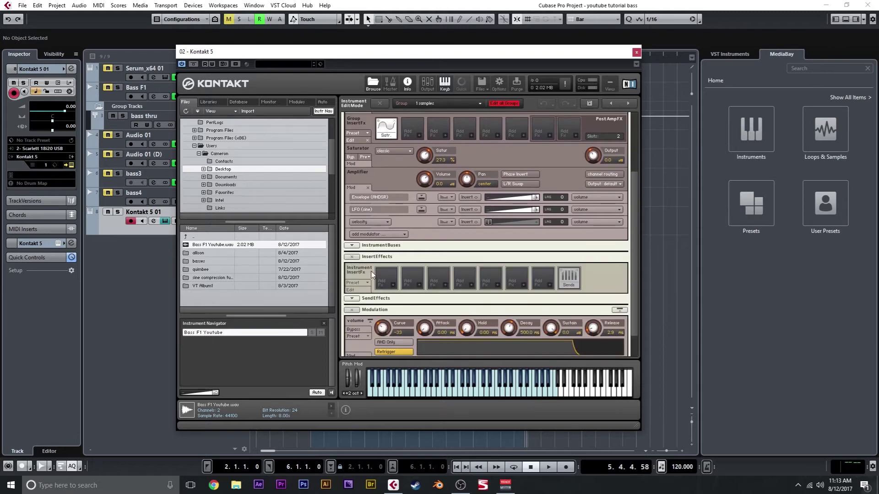
{"action": "left_click", "coordinate": [393, 286]}
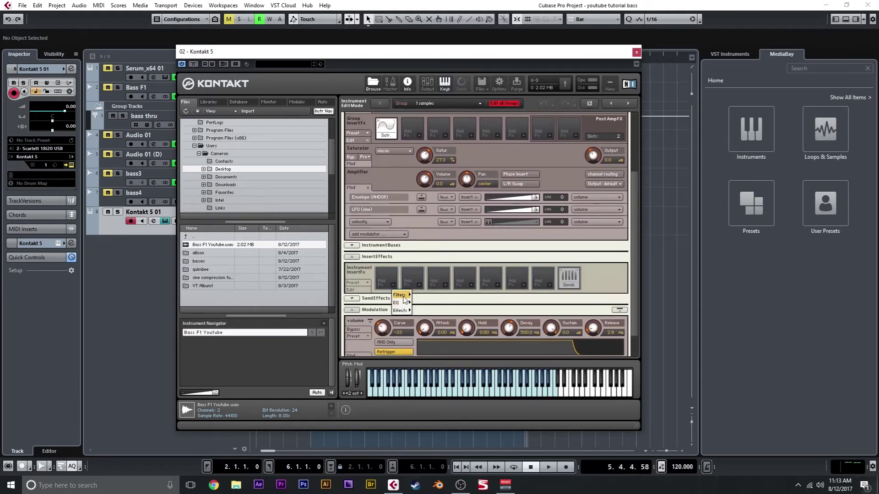
{"action": "mouse_move", "coordinate": [401, 310]}
{"action": "left_click", "coordinate": [429, 379]}
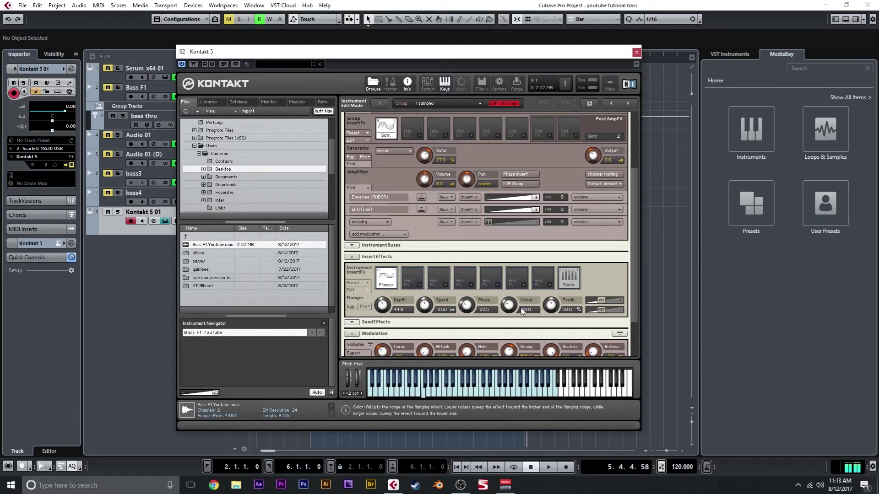
{"action": "left_click", "coordinate": [163, 221]}
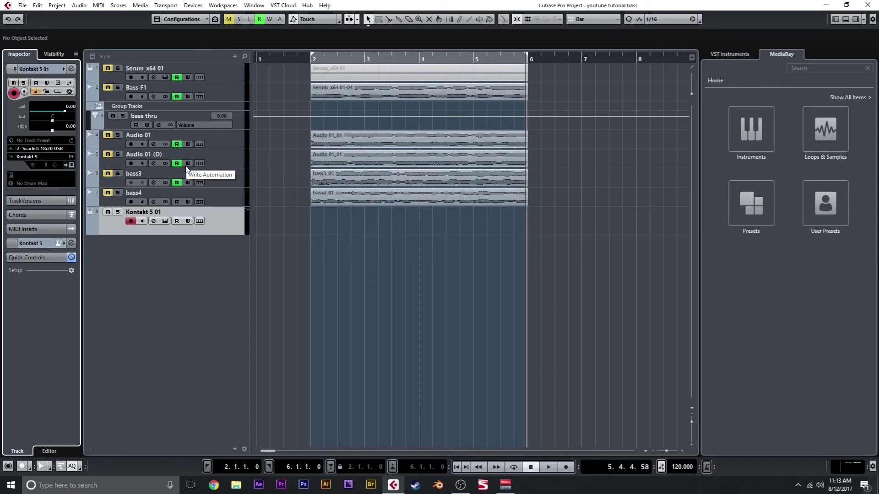
Load the Frequency EQ into the first audio insert slot of the Kontakt 5 01 track
{"action": "left_click", "coordinate": [34, 141]}
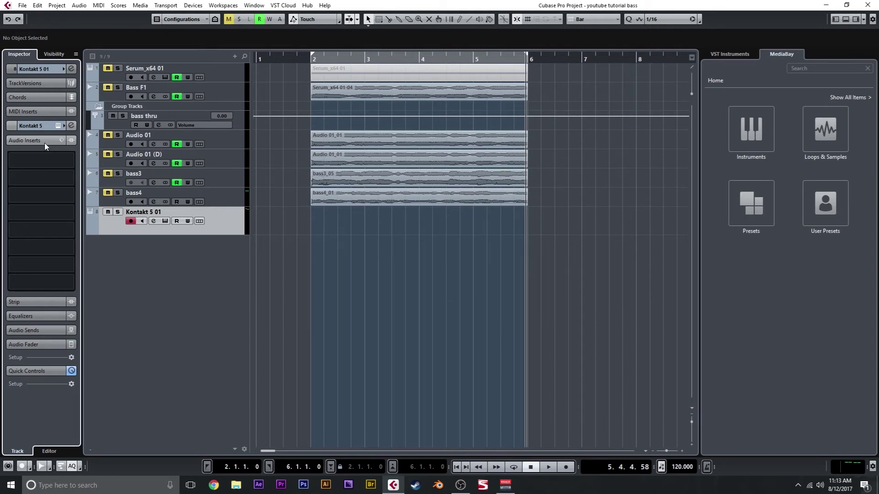
{"action": "left_click", "coordinate": [70, 163]}
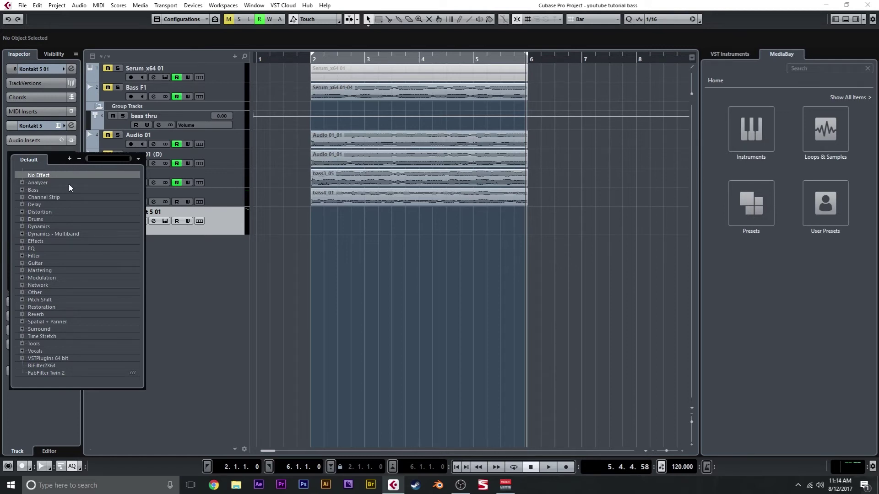
{"action": "left_click", "coordinate": [24, 249]}
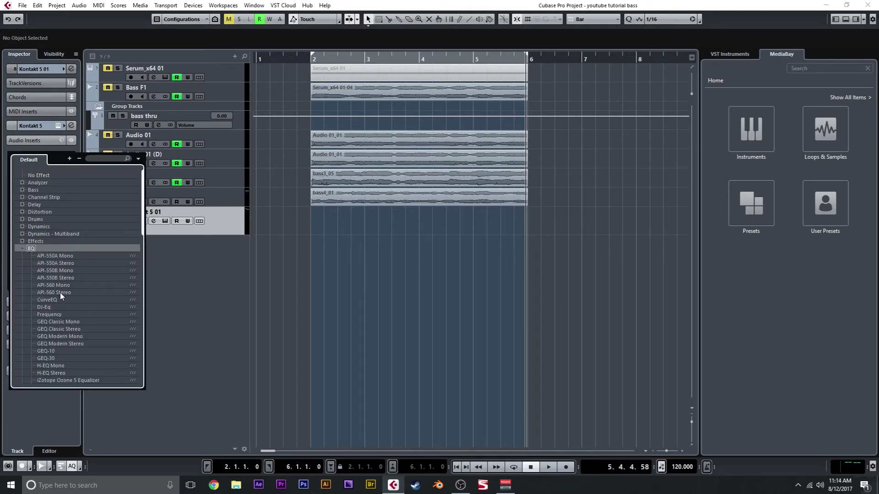
{"action": "left_click", "coordinate": [63, 313]}
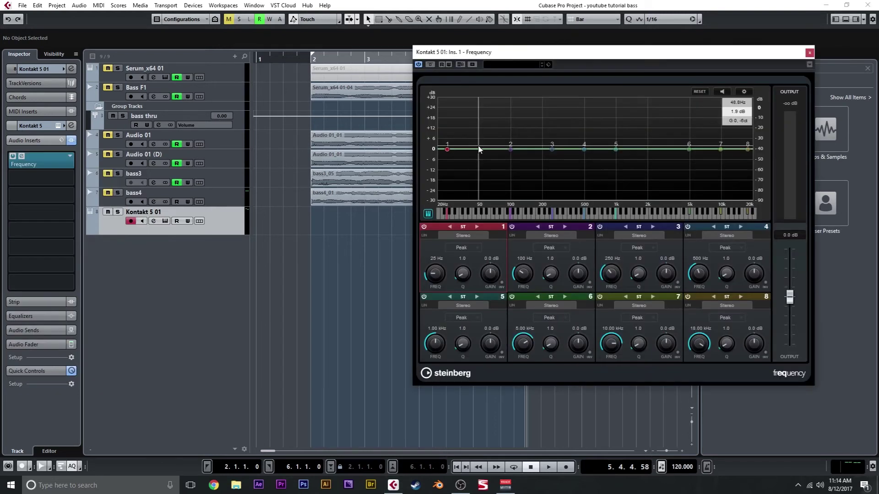
Set band 1 to Cut 48 (50 Hz), band 3 to 140 Hz/+2.1 dB, band 4 to 451 Hz/-4.8 dB, band 6 to 2.49 kHz/+2.9 dB
{"action": "left_click", "coordinate": [455, 251]}
{"action": "left_click", "coordinate": [470, 289]}
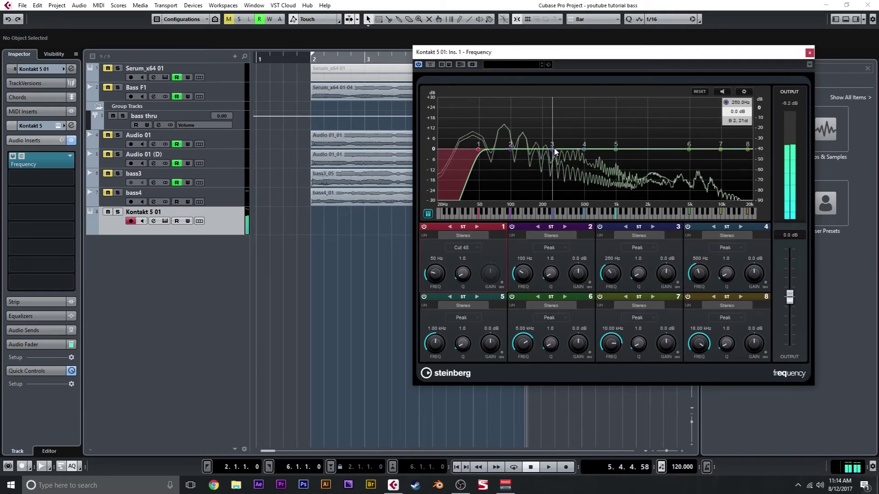
{"action": "left_click_drag", "start_coordinate": [584, 149], "coordinate": [526, 145]}
{"action": "left_click_drag", "start_coordinate": [689, 150], "coordinate": [659, 146]}
Make band 7 a narrow 8.5 dB cut near 5.95 kHz with Q 12.7, raise band 8 by 4.2 dB, and close the EQ
{"action": "left_click_drag", "start_coordinate": [721, 149], "coordinate": [700, 134]}
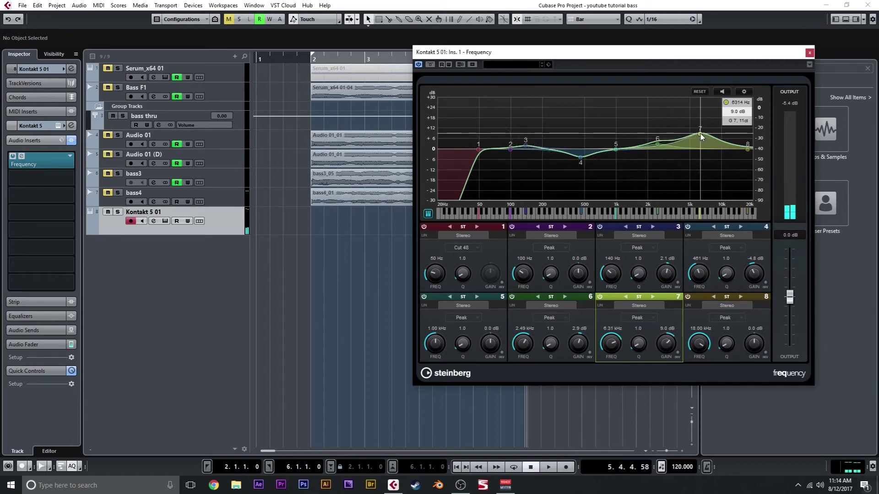
{"action": "scroll", "coordinate": [701, 133], "scroll_direction": "up", "scroll_amount": 10}
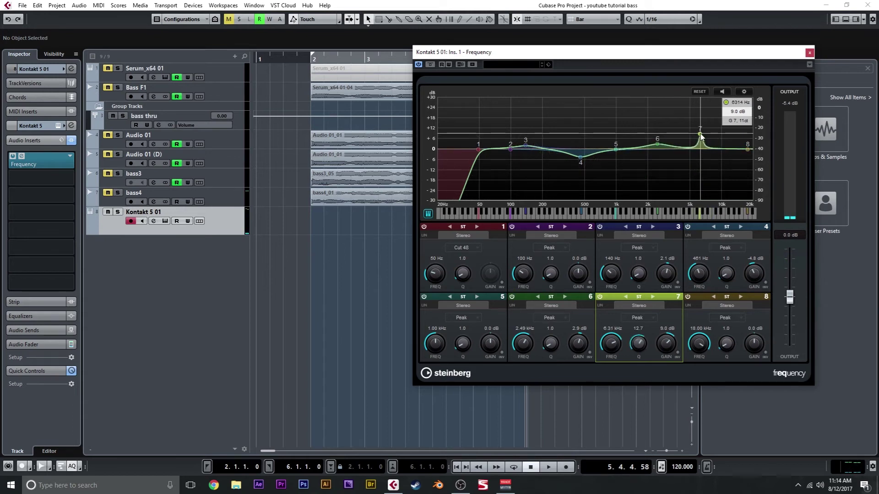
{"action": "left_click_drag", "start_coordinate": [700, 135], "coordinate": [699, 167]}
{"action": "left_click_drag", "start_coordinate": [747, 149], "coordinate": [749, 144]}
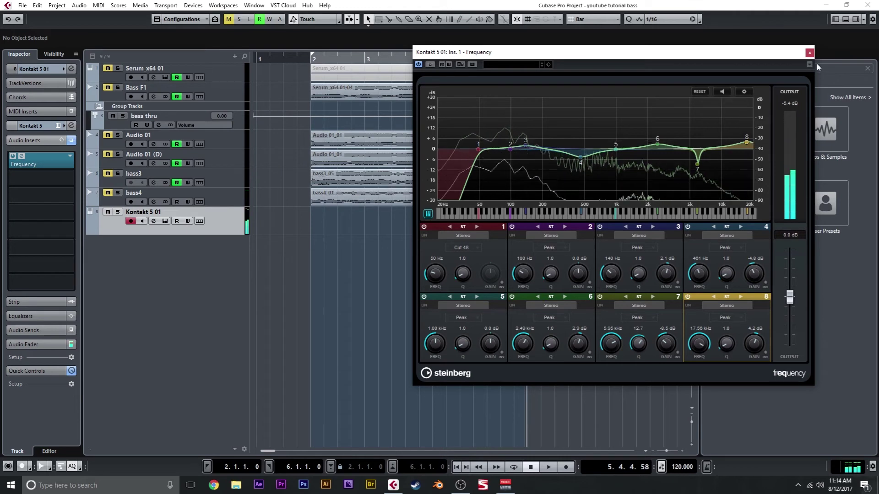
{"action": "left_click", "coordinate": [809, 53]}
Load the FabFilter Saturn distortion into the second audio insert slot and close its window
{"action": "left_click", "coordinate": [61, 180]}
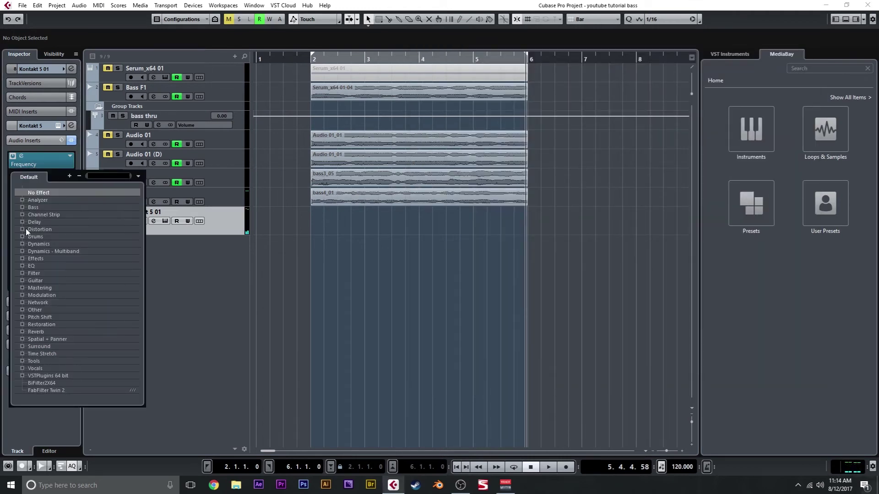
{"action": "left_click", "coordinate": [23, 229]}
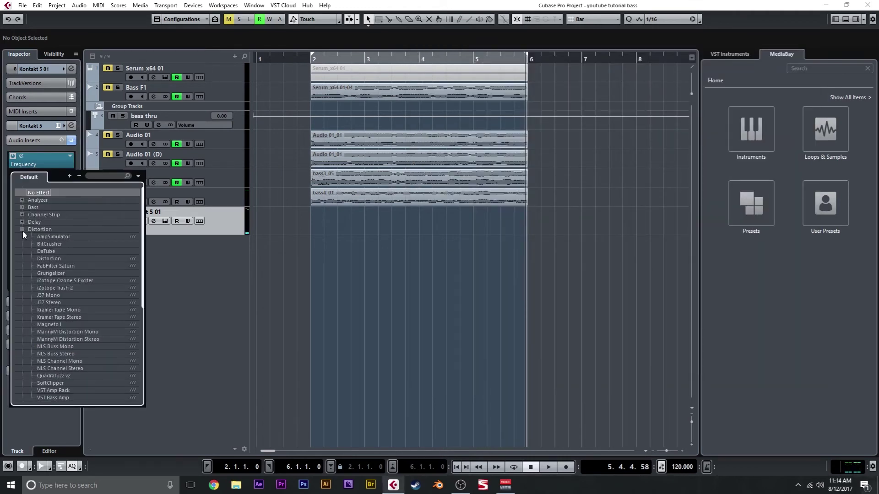
{"action": "left_click", "coordinate": [64, 265]}
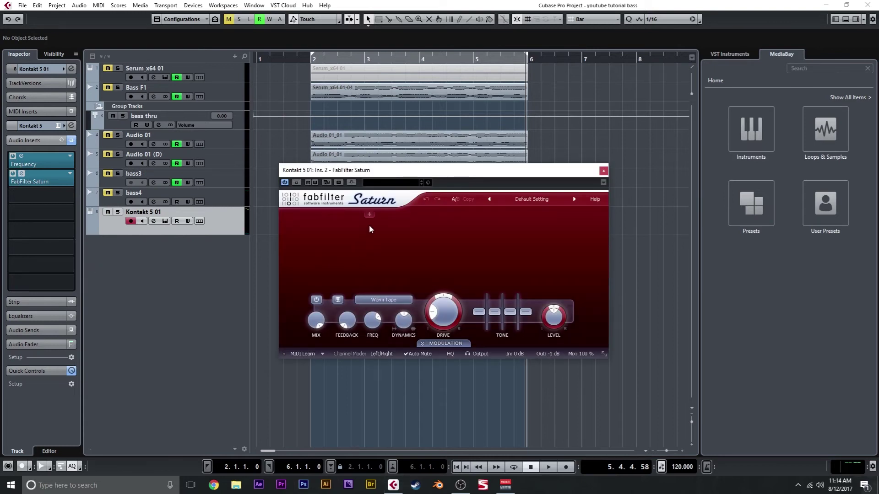
{"action": "left_click", "coordinate": [603, 171]}
Draw a MIDI part from bar 2 to bar 6 on the Kontakt 5 01 track, filled with one sustained F1 note
{"action": "right_click", "coordinate": [321, 258]}
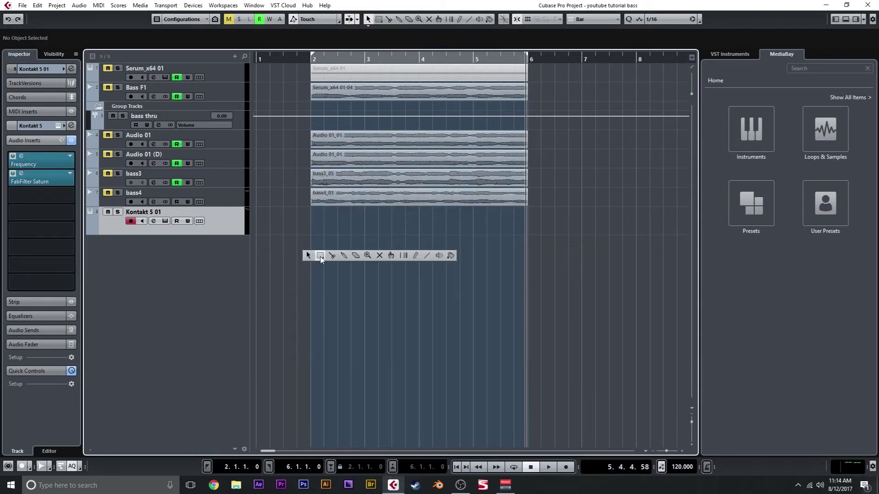
{"action": "left_click", "coordinate": [416, 256]}
{"action": "left_click_drag", "start_coordinate": [324, 219], "coordinate": [541, 221]}
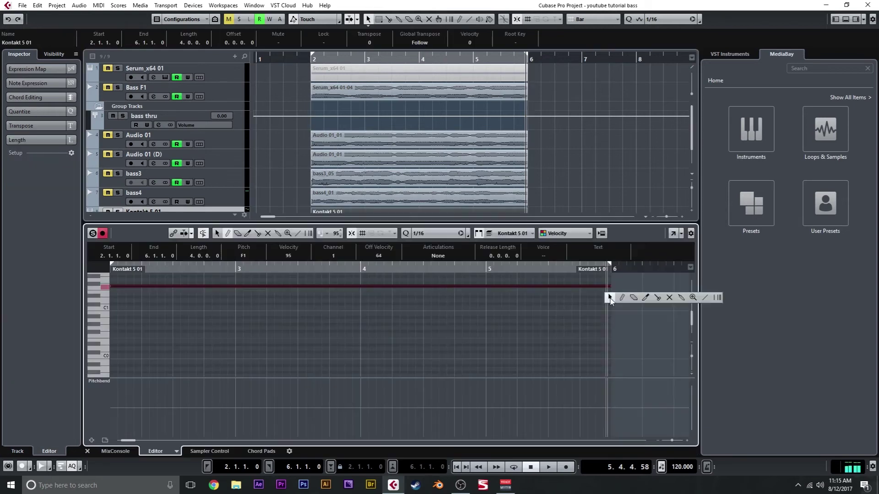
{"action": "left_click", "coordinate": [609, 298]}
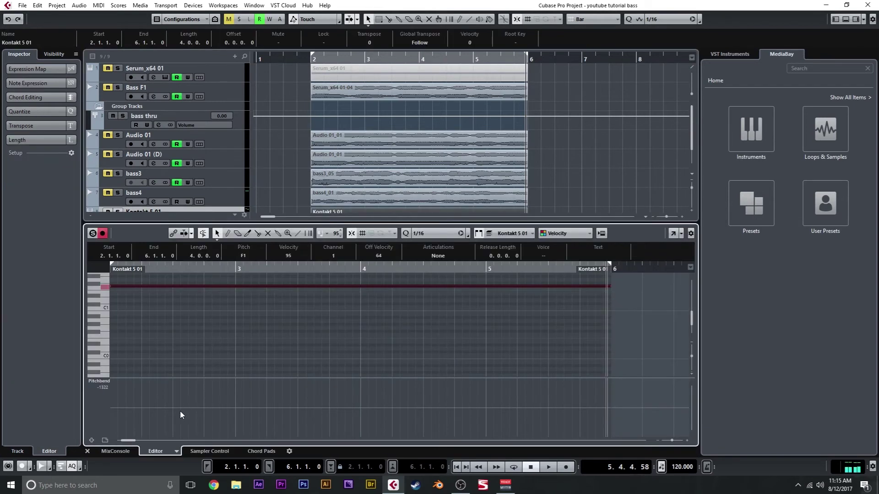
{"action": "left_click", "coordinate": [88, 452]}
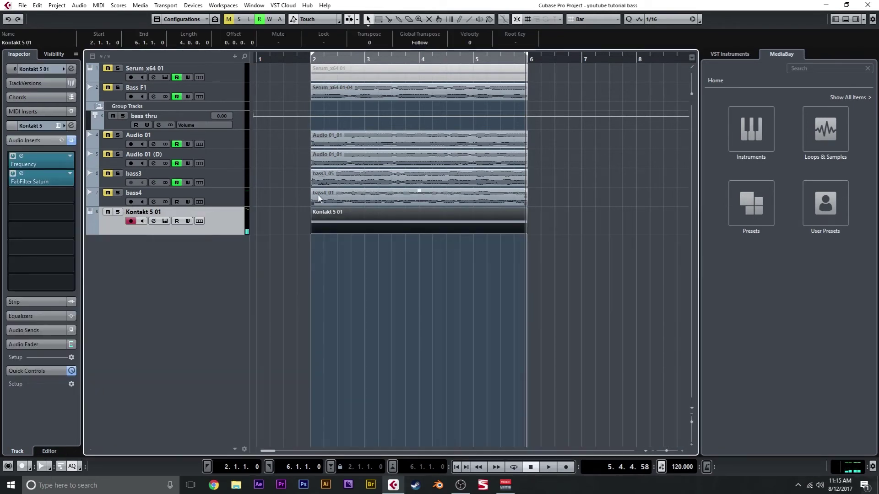
Open FabFilter Saturn during looped playback, split it into four frequency bands, and set the band 1 crossover to about 174 Hz
{"action": "left_click", "coordinate": [22, 174]}
{"action": "key", "text": "space"}
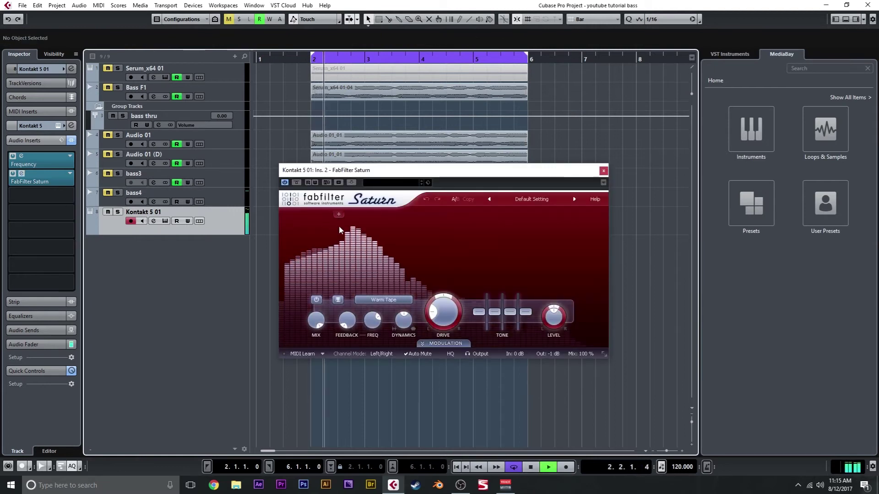
{"action": "left_click", "coordinate": [387, 215]}
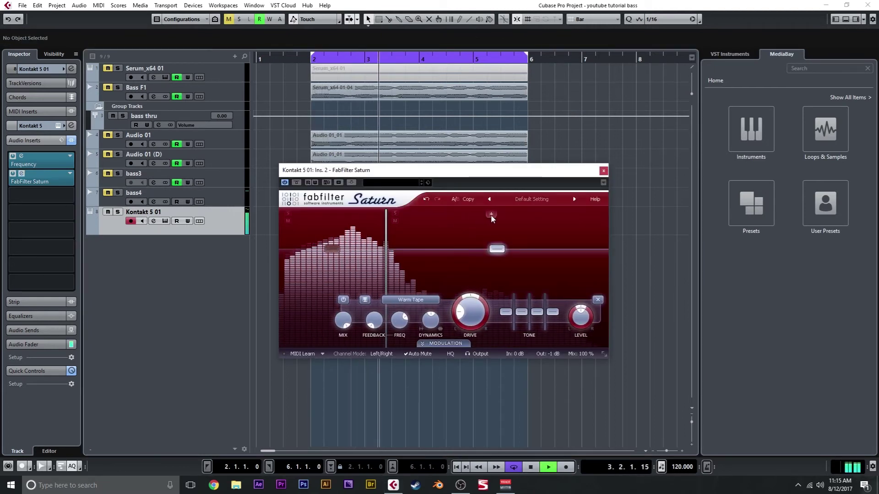
{"action": "left_click", "coordinate": [493, 215]}
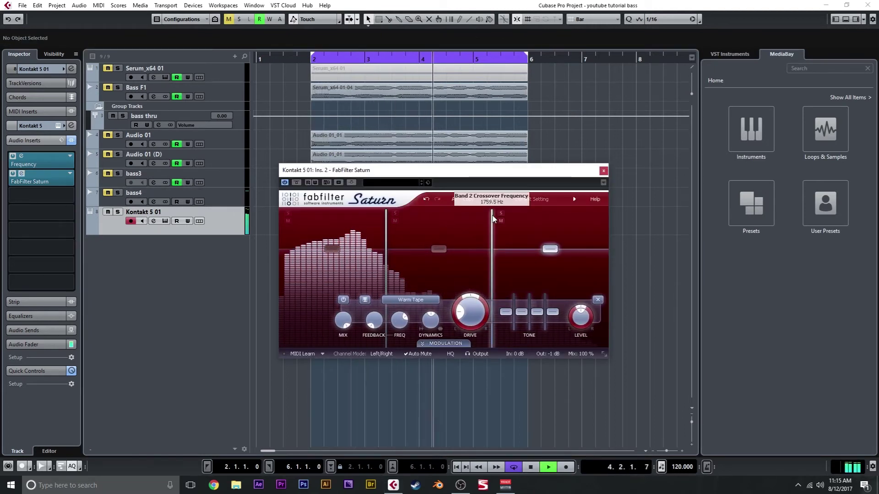
{"action": "left_click", "coordinate": [570, 215]}
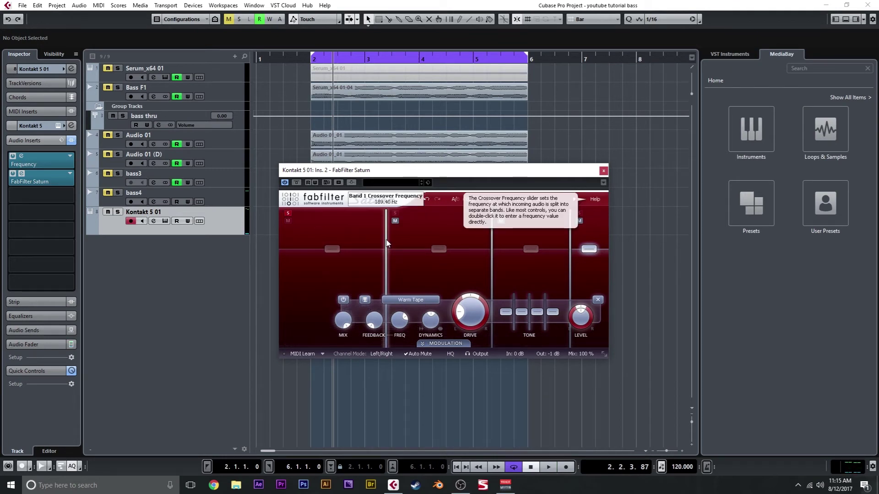
{"action": "key", "text": "space"}
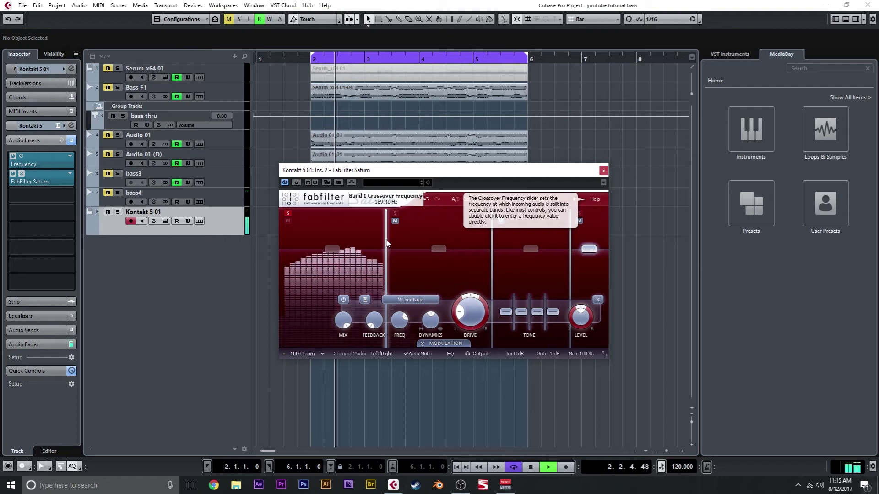
{"action": "left_click_drag", "start_coordinate": [386, 243], "coordinate": [382, 243]}
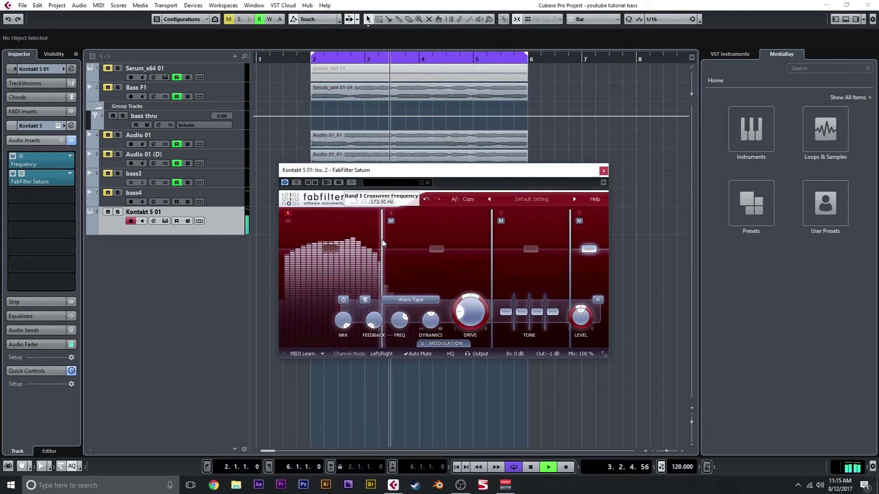
Set band 4's distortion type to Clean Tube and its drive to about 29%
{"action": "left_click", "coordinate": [411, 300]}
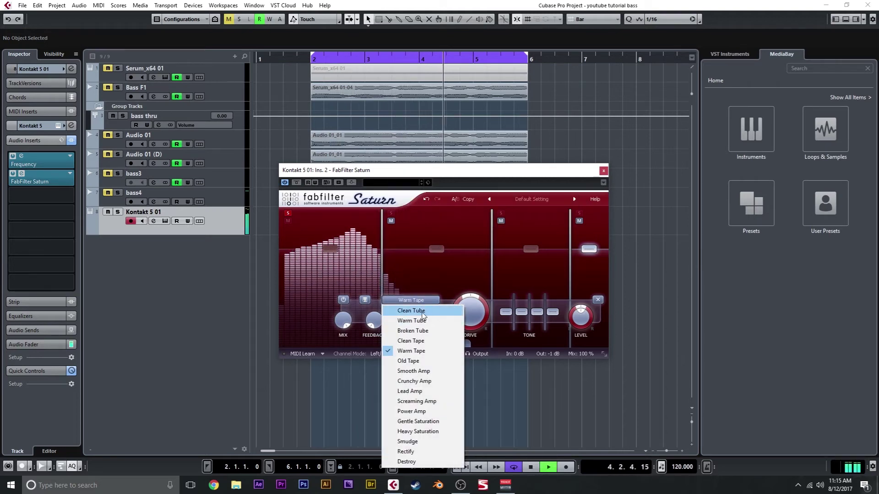
{"action": "left_click", "coordinate": [411, 311]}
{"action": "mouse_move", "coordinate": [463, 309]}
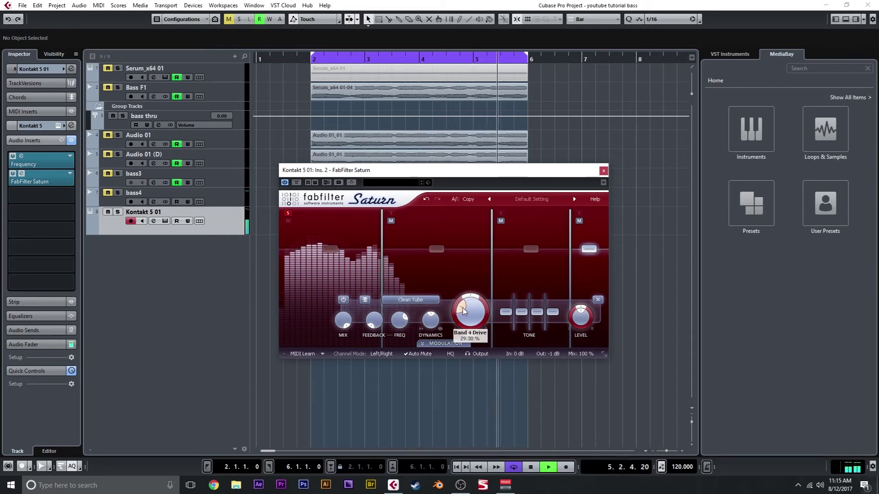
Set band 1's distortion type to Clean Tube with a drive of about 23%, and stop playback
{"action": "left_click", "coordinate": [362, 281]}
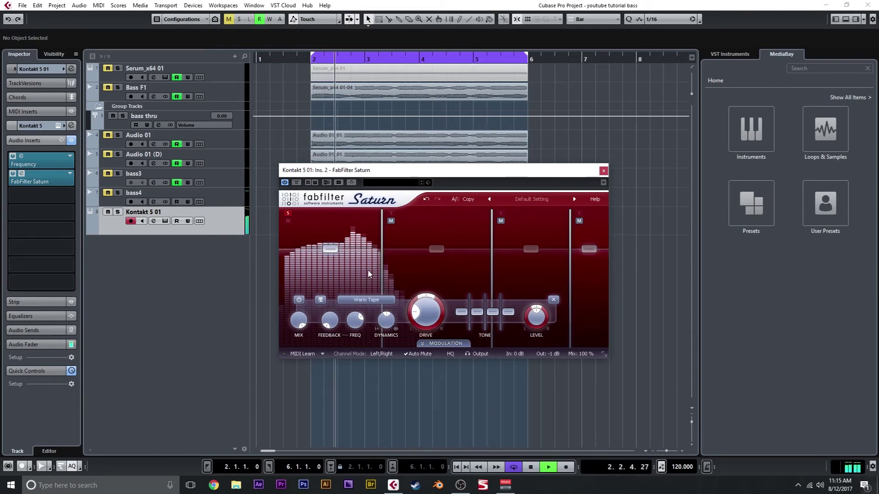
{"action": "left_click", "coordinate": [368, 301]}
{"action": "left_click", "coordinate": [362, 311]}
{"action": "mouse_move", "coordinate": [421, 314]}
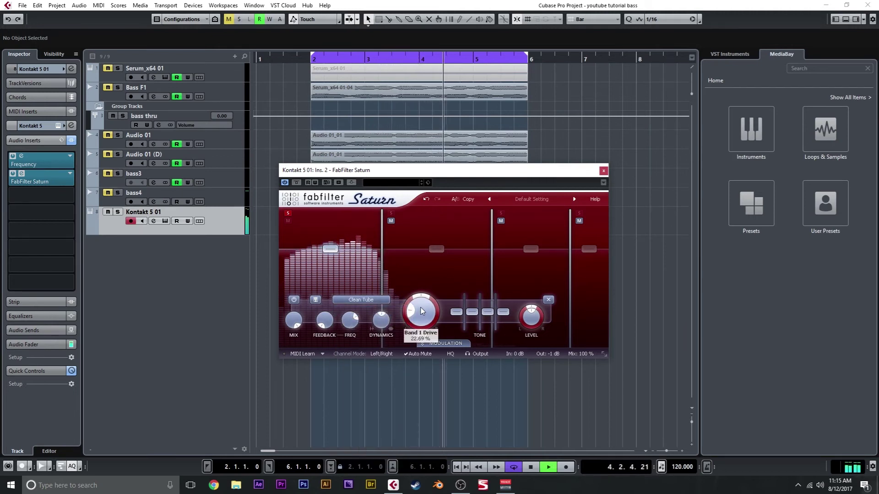
{"action": "key", "text": "space"}
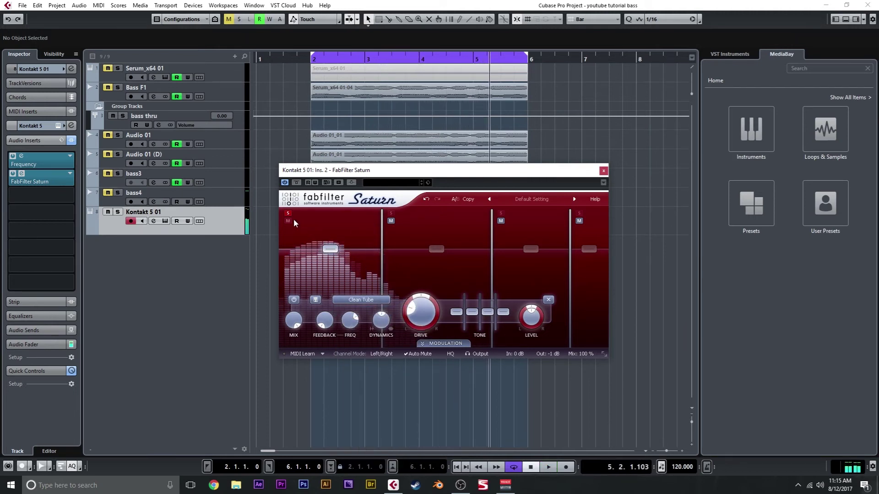
Solo band 2, restart playback from bar 2, and set band 1's drive to about 27%
{"action": "left_click", "coordinate": [392, 214]}
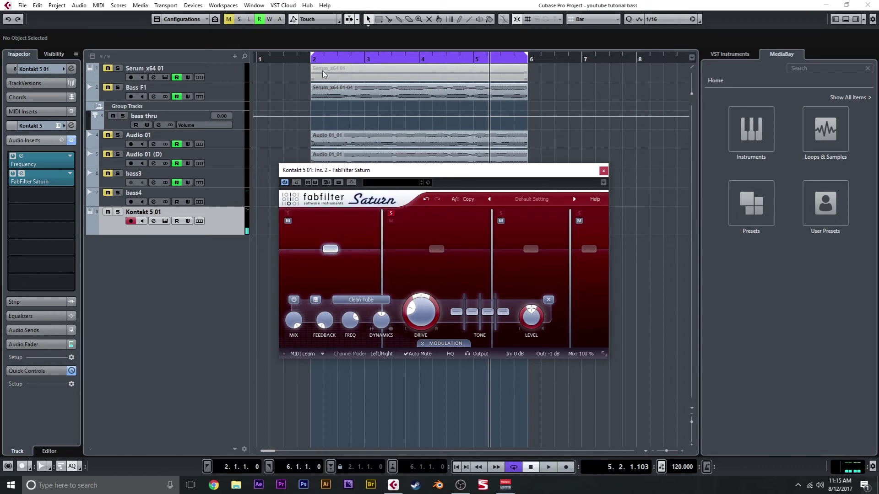
{"action": "left_click", "coordinate": [315, 59]}
{"action": "key", "text": "space"}
{"action": "left_click_drag", "start_coordinate": [418, 316], "coordinate": [417, 310]}
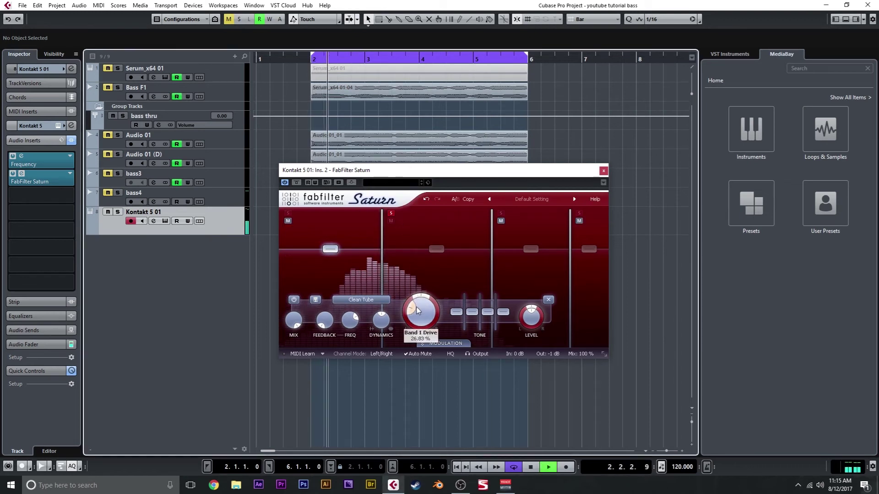
Give band 2 the Smooth Amp distortion after trying Warm Tube, raise its drive to about halfway, and slightly boost its Mid tone
{"action": "left_click", "coordinate": [391, 300]}
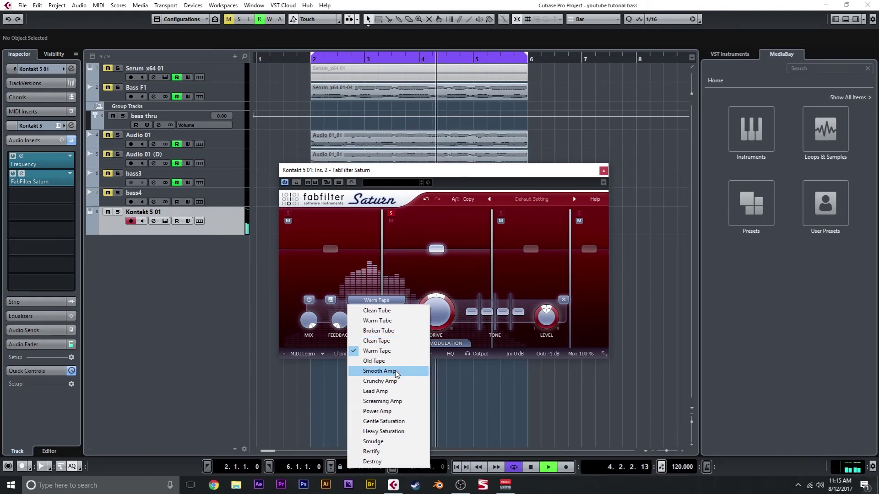
{"action": "left_click", "coordinate": [400, 321]}
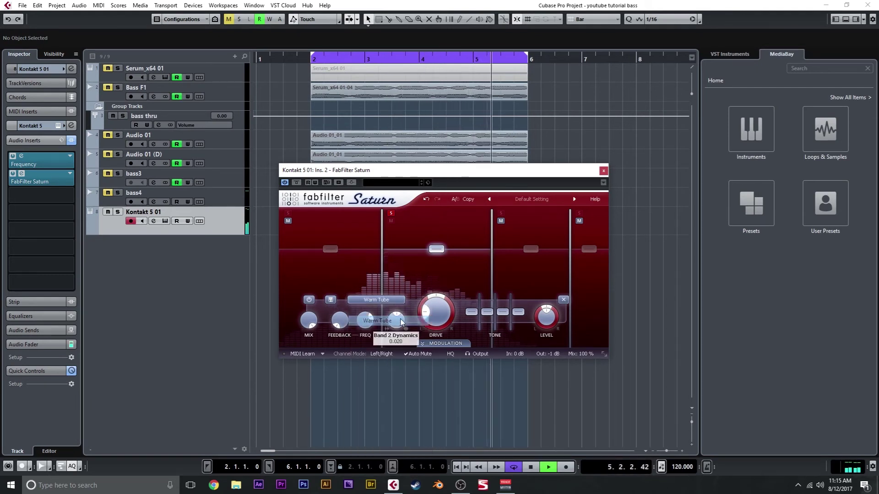
{"action": "left_click_drag", "start_coordinate": [435, 315], "coordinate": [434, 281]}
{"action": "left_click", "coordinate": [377, 300]}
{"action": "left_click", "coordinate": [380, 367]}
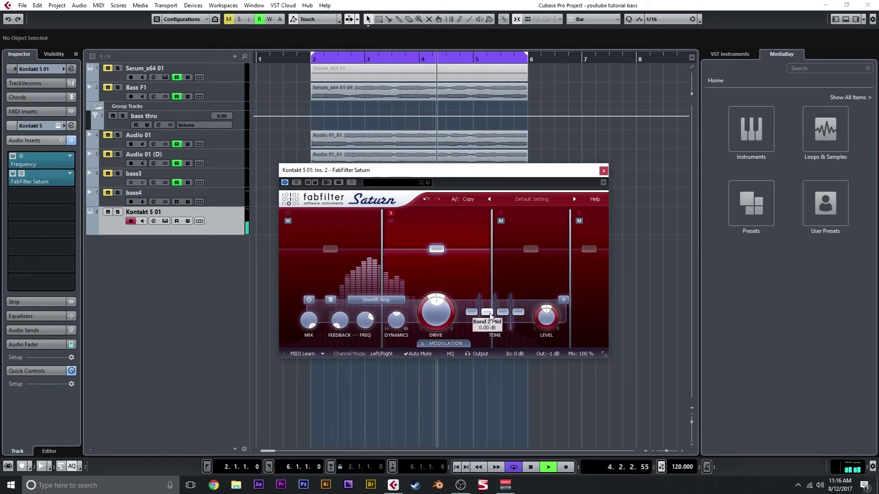
{"action": "left_click_drag", "start_coordinate": [490, 315], "coordinate": [488, 308]}
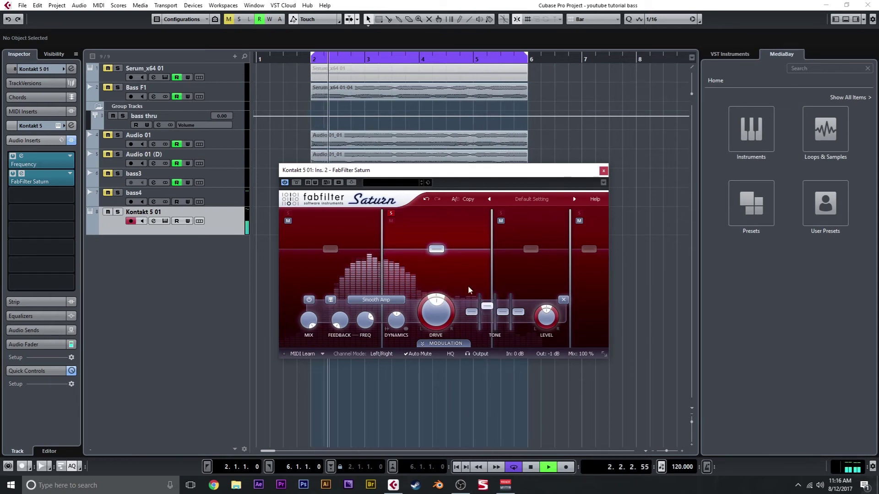
{"action": "key", "text": "space"}
Solo band 3 in place of band 2 and give it Warm Tube distortion with a drive of around 49%
{"action": "left_click", "coordinate": [391, 214]}
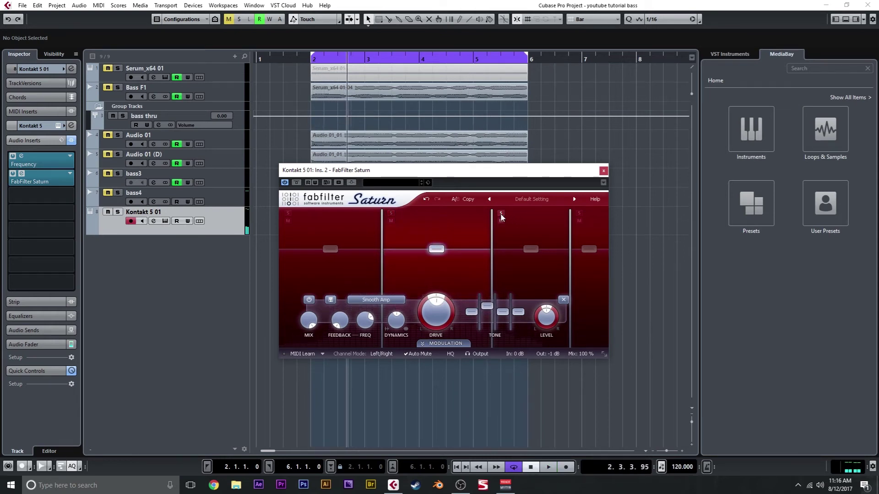
{"action": "left_click", "coordinate": [508, 275]}
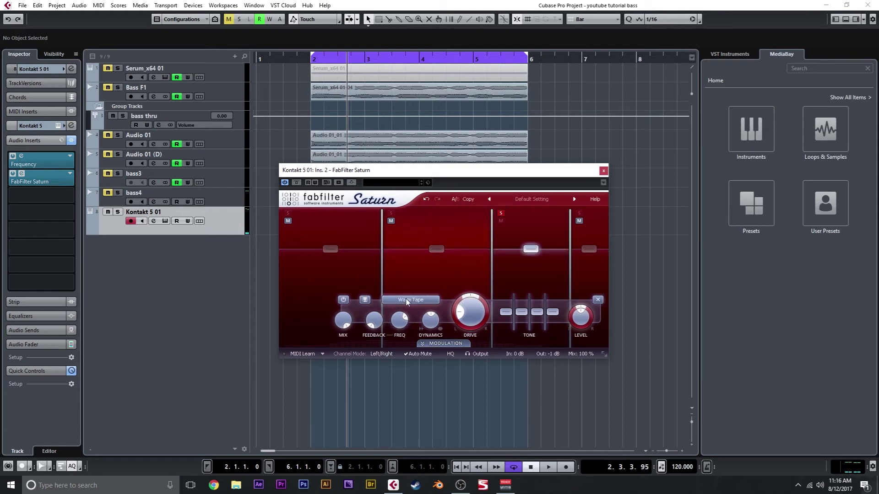
{"action": "left_click", "coordinate": [411, 300]}
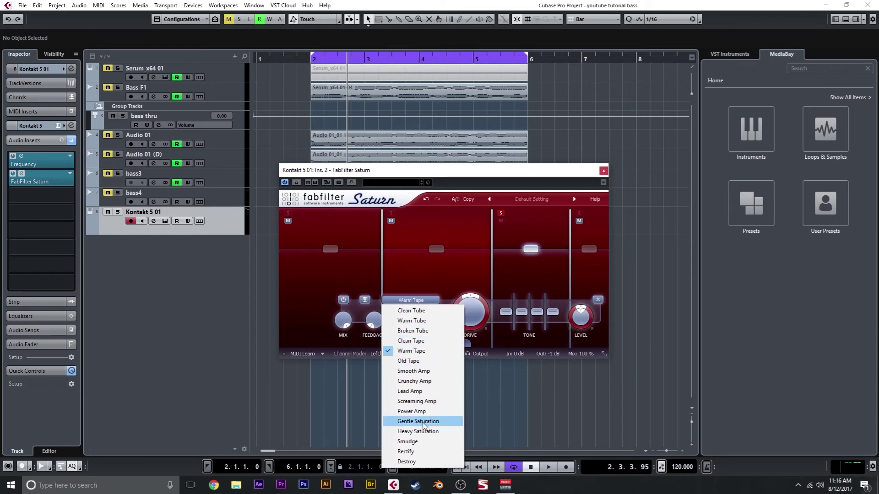
{"action": "left_click", "coordinate": [521, 273]}
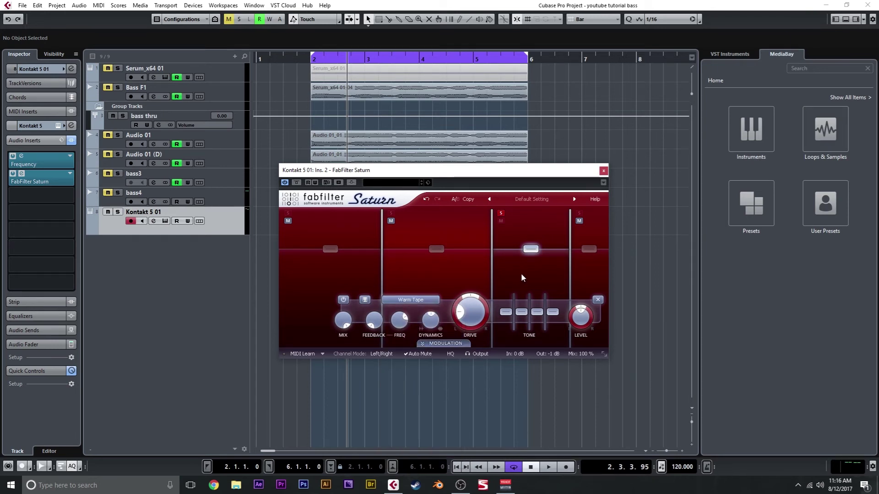
{"action": "left_click", "coordinate": [422, 301]}
{"action": "left_click", "coordinate": [411, 320]}
{"action": "left_click_drag", "start_coordinate": [476, 319], "coordinate": [473, 278]}
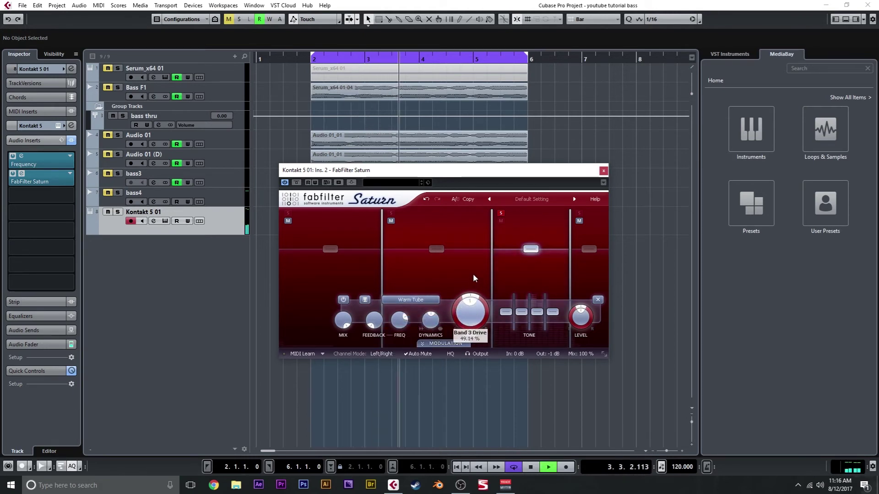
{"action": "left_click_drag", "start_coordinate": [471, 279], "coordinate": [471, 287]}
{"action": "key", "text": "space"}
Solo band 4, try Gentle Saturation, settle on Warm Tube with about 57% drive, clear the solo, and close Saturn
{"action": "left_click", "coordinate": [579, 213]}
{"action": "key", "text": "space"}
{"action": "left_click", "coordinate": [597, 262]}
{"action": "left_click", "coordinate": [411, 299]}
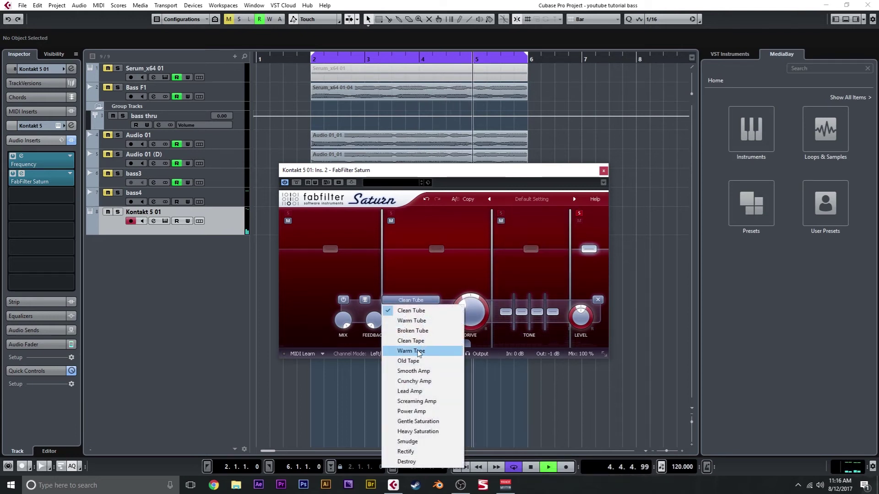
{"action": "left_click", "coordinate": [433, 423]}
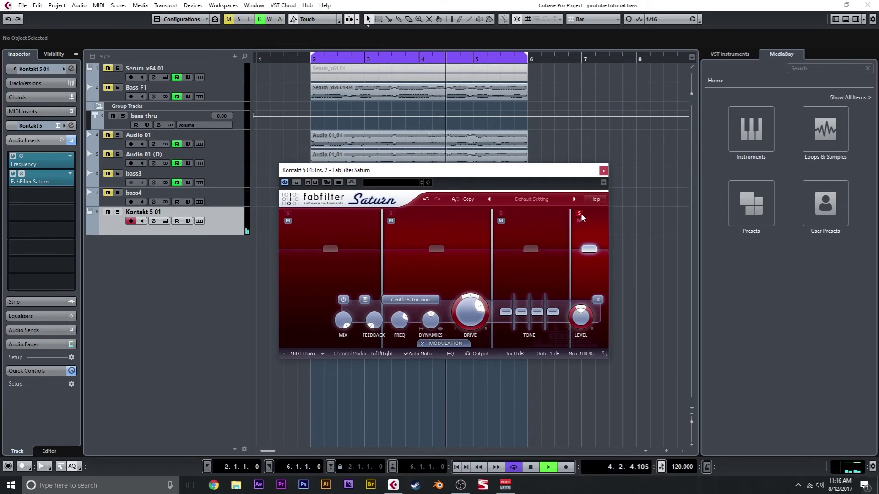
{"action": "left_click", "coordinate": [410, 300]}
{"action": "left_click", "coordinate": [411, 321]}
{"action": "left_click", "coordinate": [412, 300]}
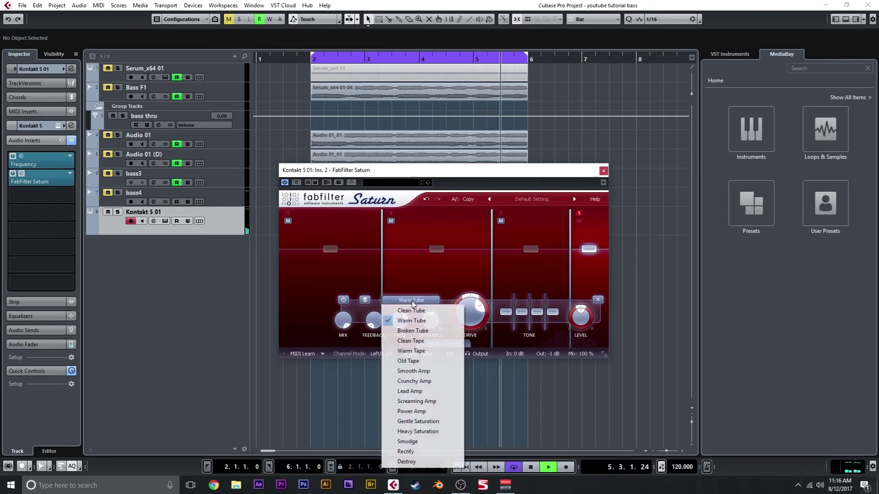
{"action": "left_click", "coordinate": [412, 303]}
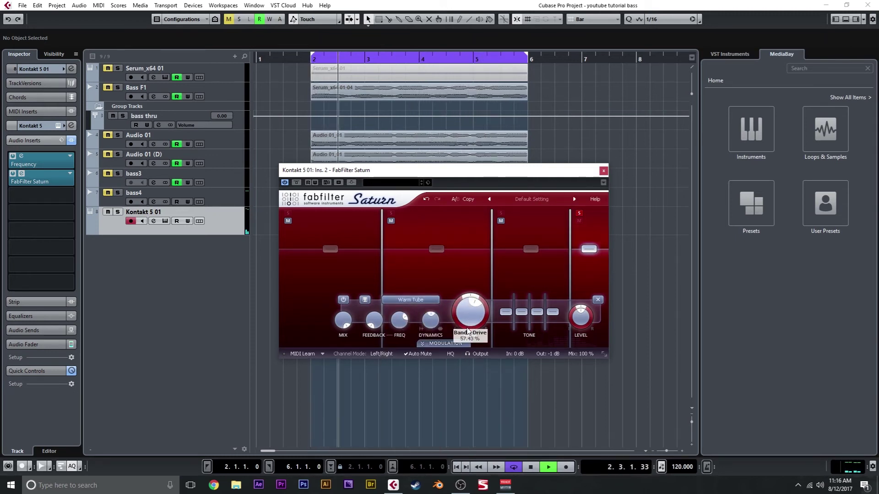
{"action": "key", "text": "space"}
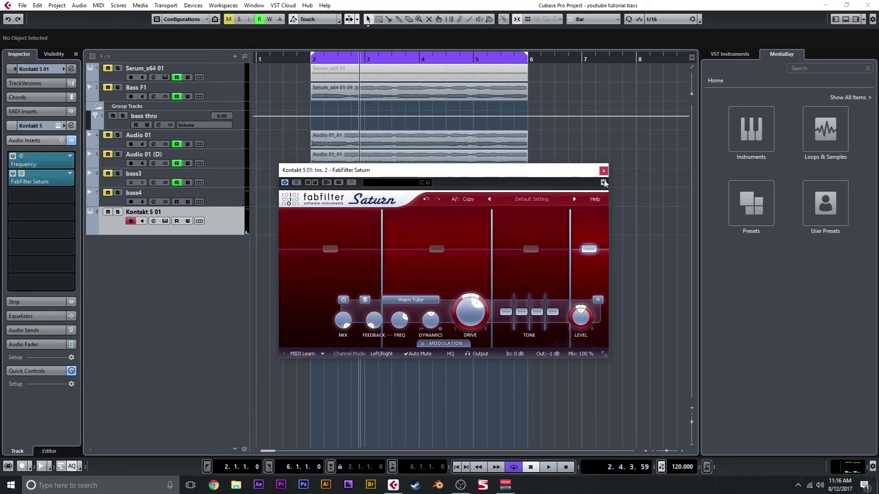
{"action": "left_click", "coordinate": [603, 172]}
Play the Kontakt 5 01 part from bar 2 to listen to the distorted bass
{"action": "left_click", "coordinate": [303, 61]}
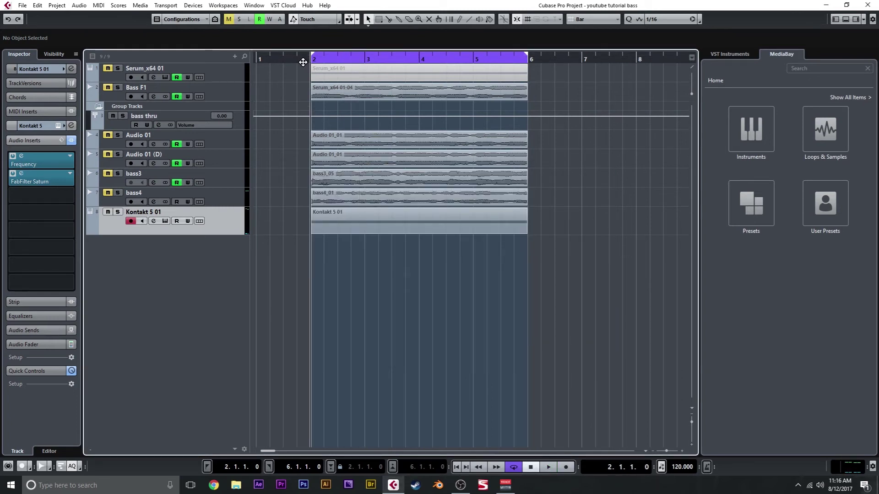
{"action": "key", "text": "space"}
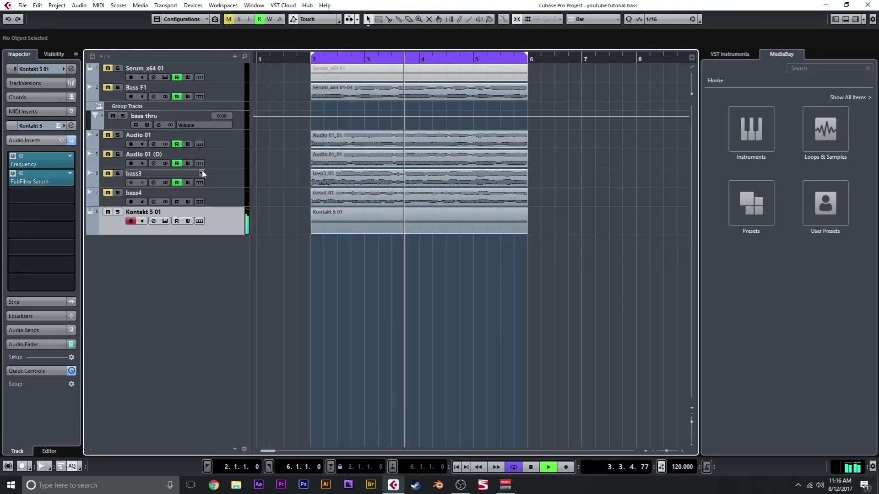
{"action": "key", "text": "space"}
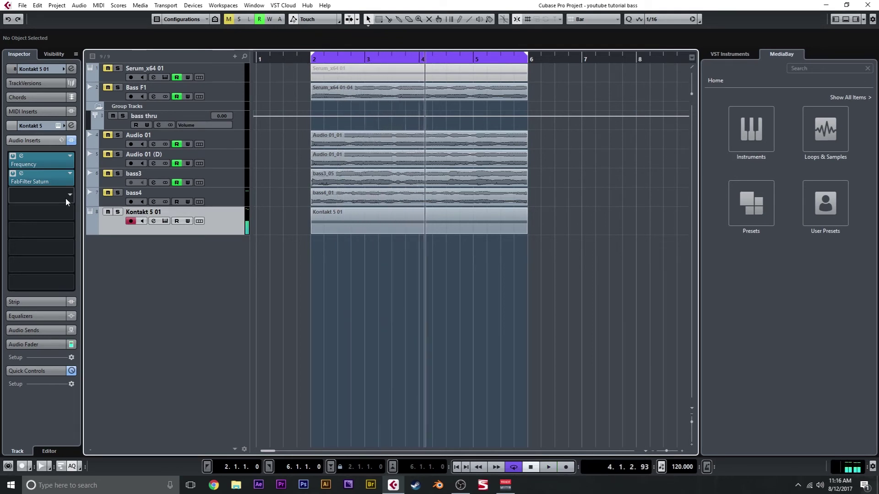
Load the Chorus modulation effect into the third audio insert slot and move it ahead of FabFilter Saturn
{"action": "left_click", "coordinate": [69, 198]}
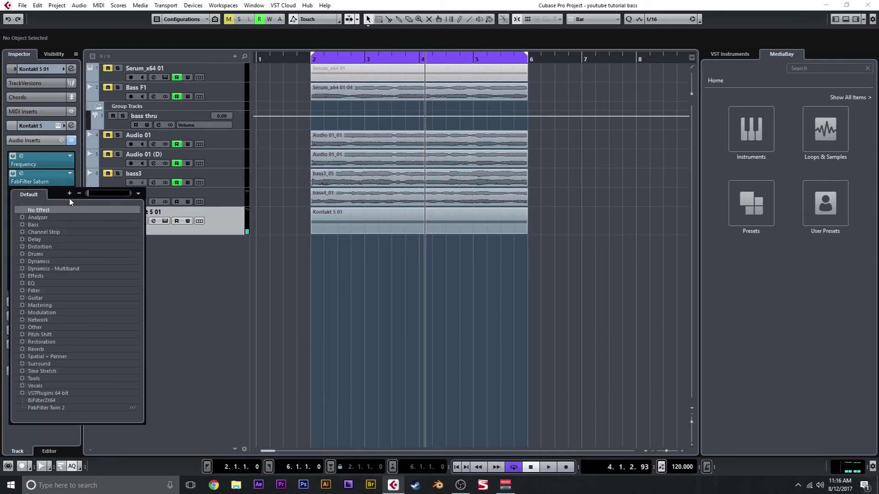
{"action": "left_click", "coordinate": [21, 312]}
{"action": "left_click", "coordinate": [56, 334]}
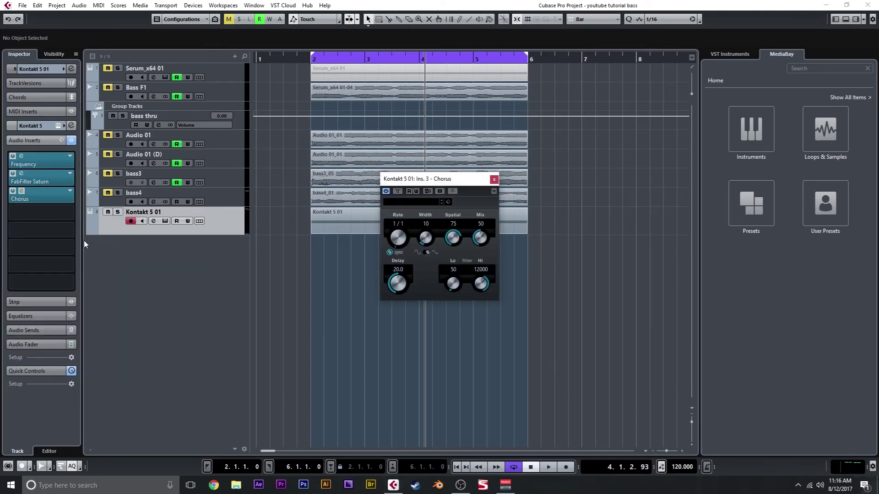
{"action": "left_click_drag", "start_coordinate": [45, 193], "coordinate": [51, 174]}
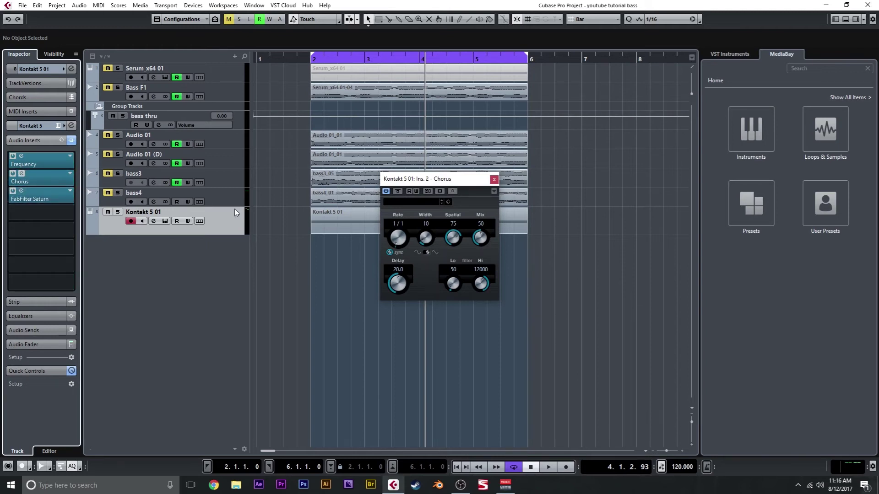
Turn off the Chorus tempo sync, set Rate to 0.20 and Width to 53, raise the Hi filter, and close the effect
{"action": "left_click", "coordinate": [389, 252]}
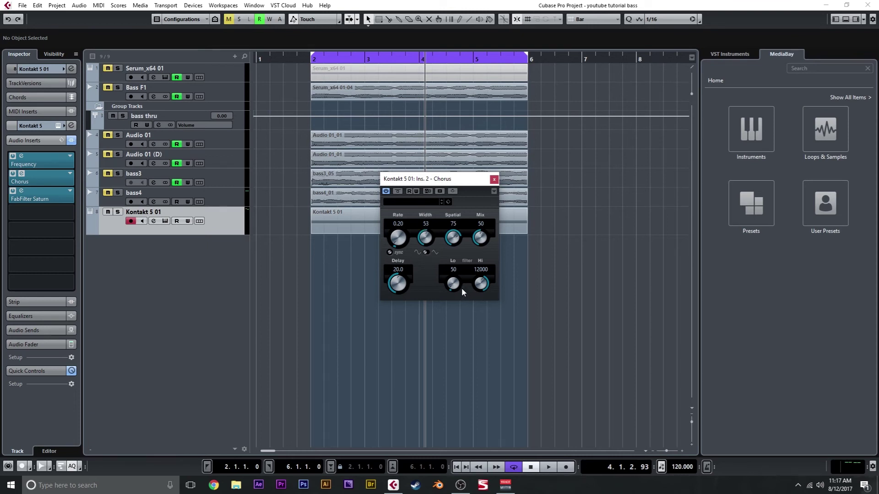
{"action": "left_click_drag", "start_coordinate": [483, 285], "coordinate": [478, 265]}
{"action": "left_click", "coordinate": [494, 179]}
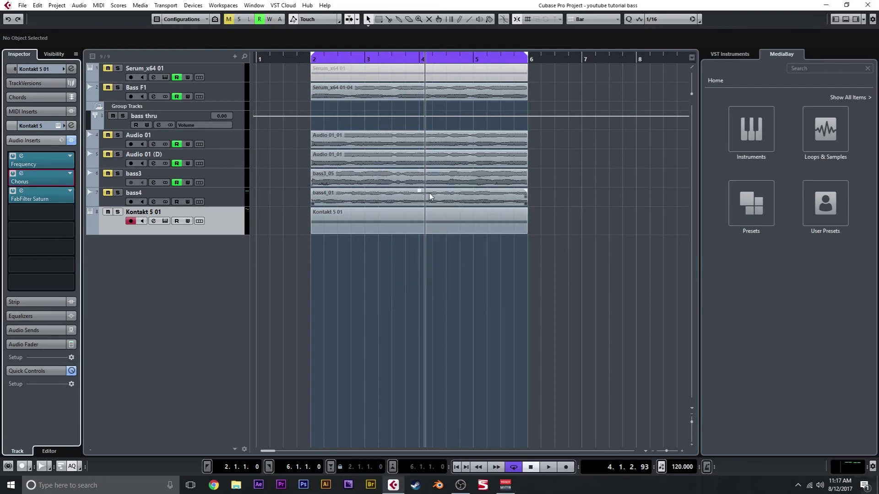
Play from bar 2, lower the Chorus Mix on Kontakt 5 01 to 40 while listening, and close the effect
{"action": "left_click", "coordinate": [311, 59]}
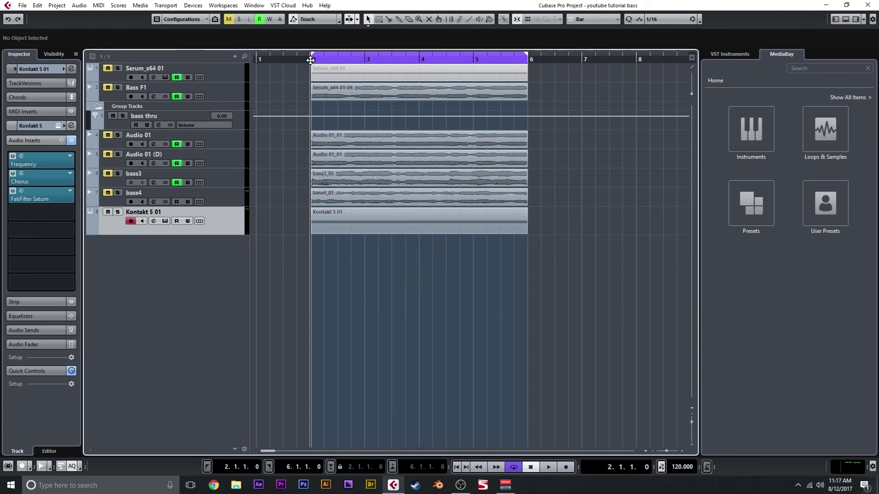
{"action": "key", "text": "space"}
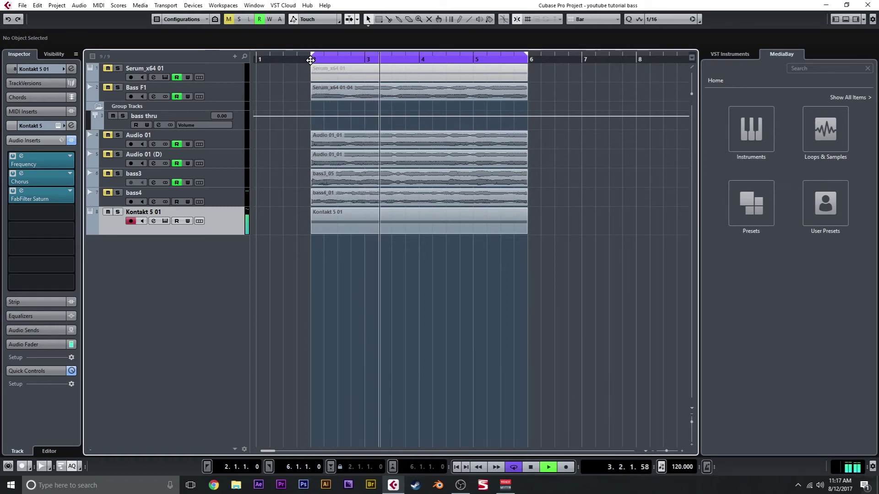
{"action": "left_click", "coordinate": [23, 174]}
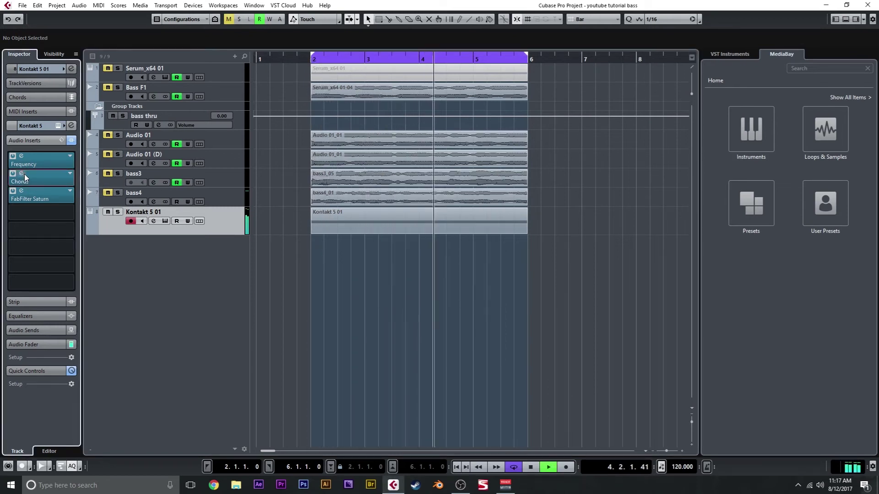
{"action": "left_click", "coordinate": [22, 174]}
{"action": "scroll", "coordinate": [478, 237], "scroll_direction": "down", "scroll_amount": 5}
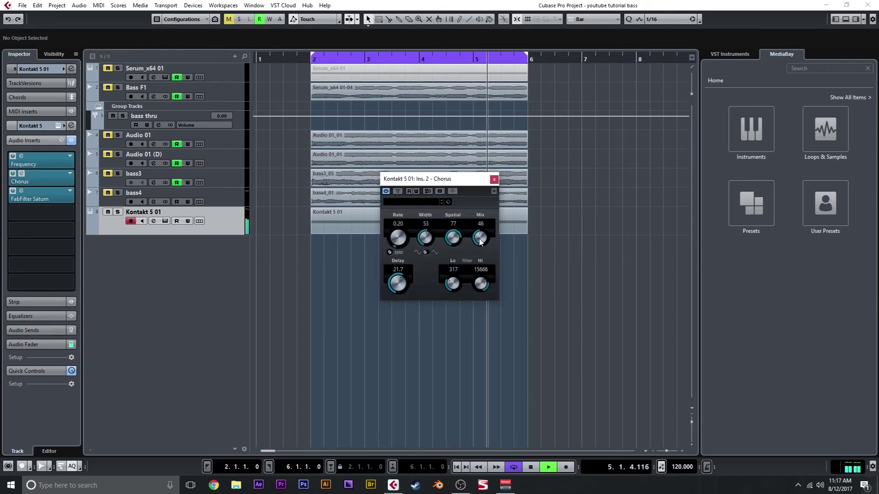
{"action": "scroll", "coordinate": [480, 237], "scroll_direction": "down", "scroll_amount": 3}
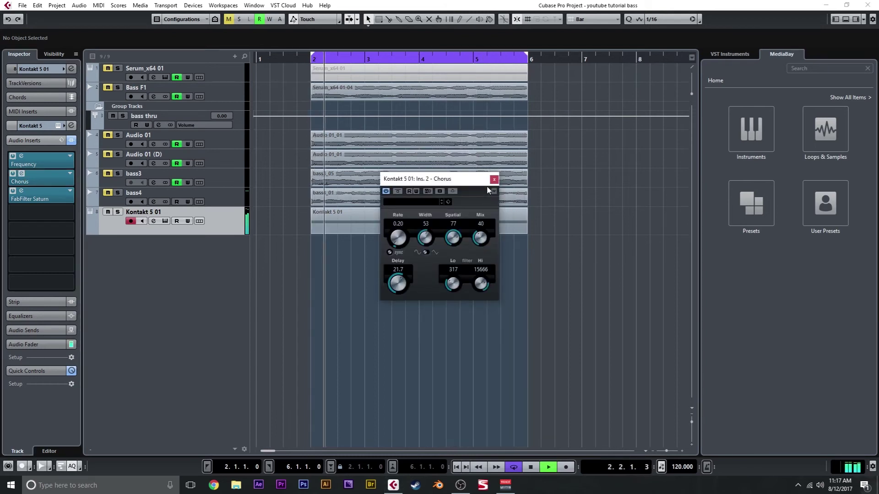
{"action": "left_click", "coordinate": [493, 180]}
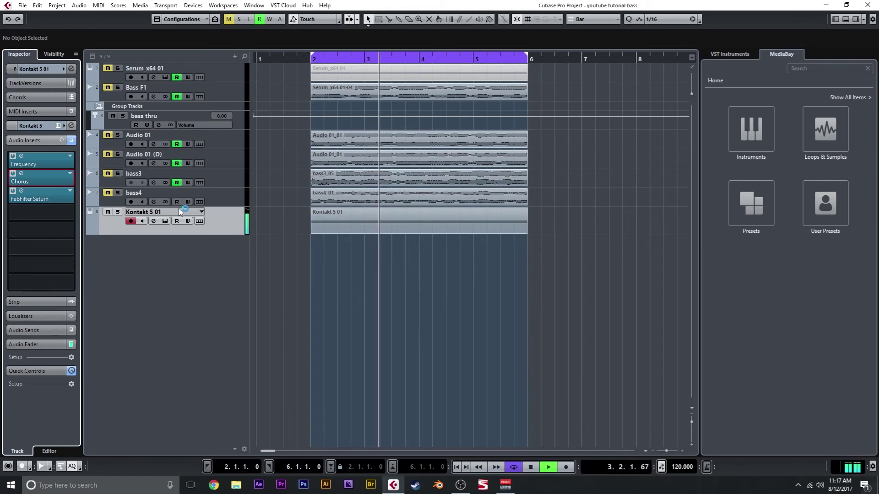
Load the Dynamics Compressor into the fourth insert slot, set ratio 3.19 and threshold -24.0 dB, close it, and stop playback
{"action": "left_click", "coordinate": [71, 213]}
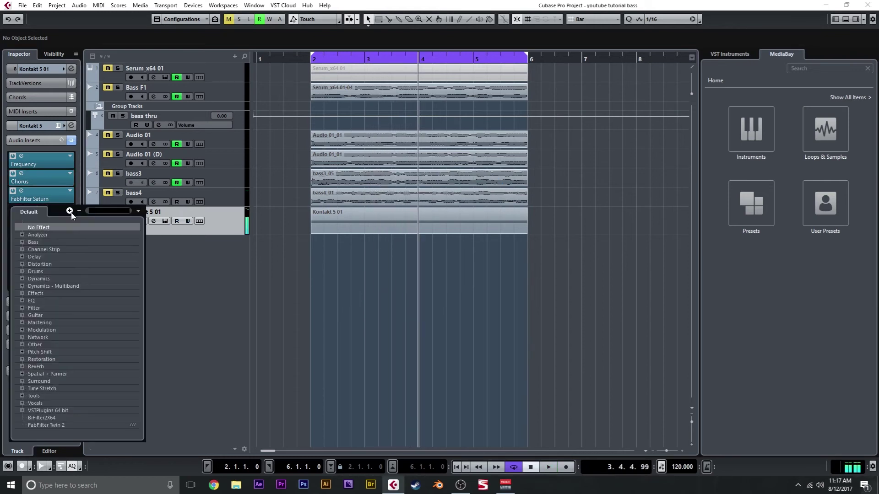
{"action": "left_click", "coordinate": [23, 280]}
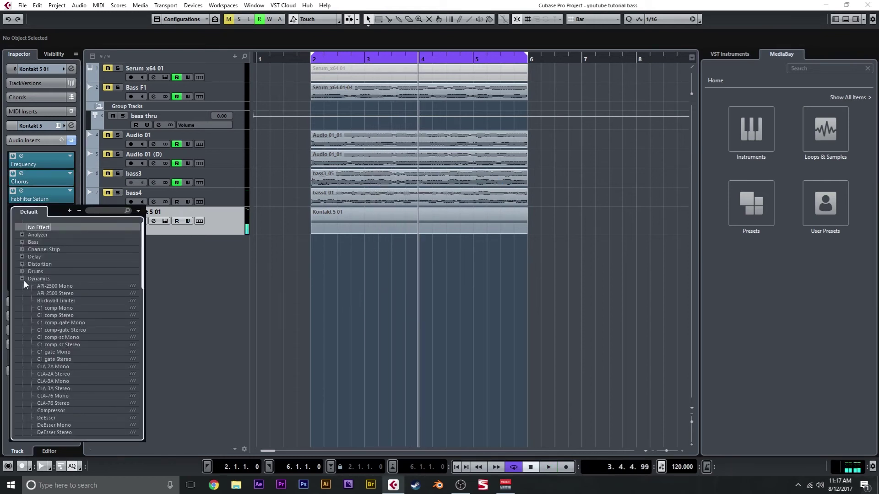
{"action": "left_click", "coordinate": [59, 410]}
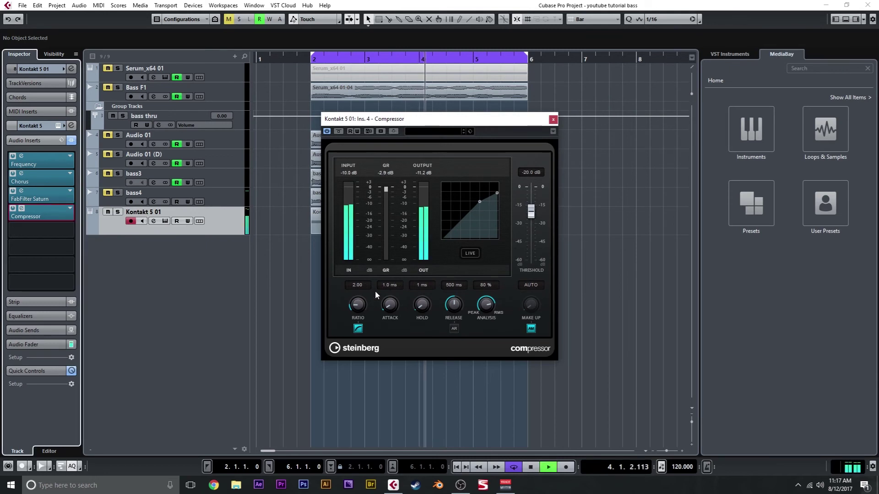
{"action": "left_click_drag", "start_coordinate": [357, 306], "coordinate": [356, 290]}
{"action": "left_click_drag", "start_coordinate": [526, 222], "coordinate": [531, 224]}
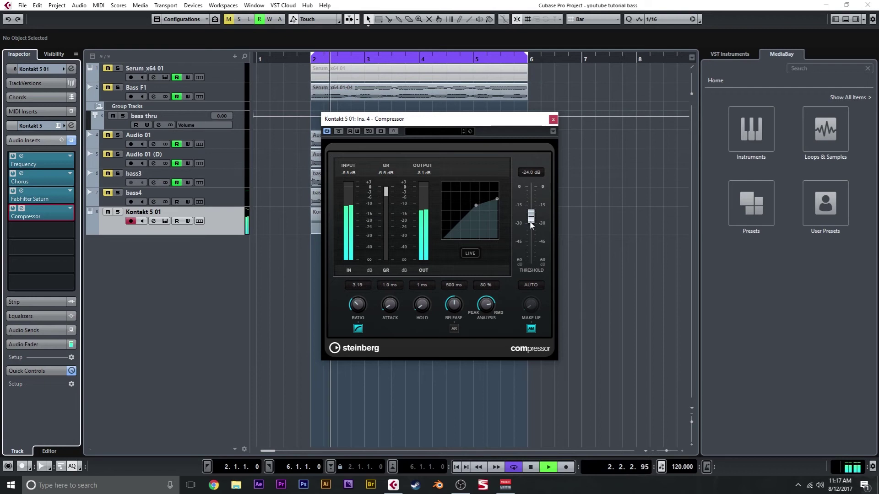
{"action": "left_click", "coordinate": [553, 119]}
{"action": "key", "text": "space"}
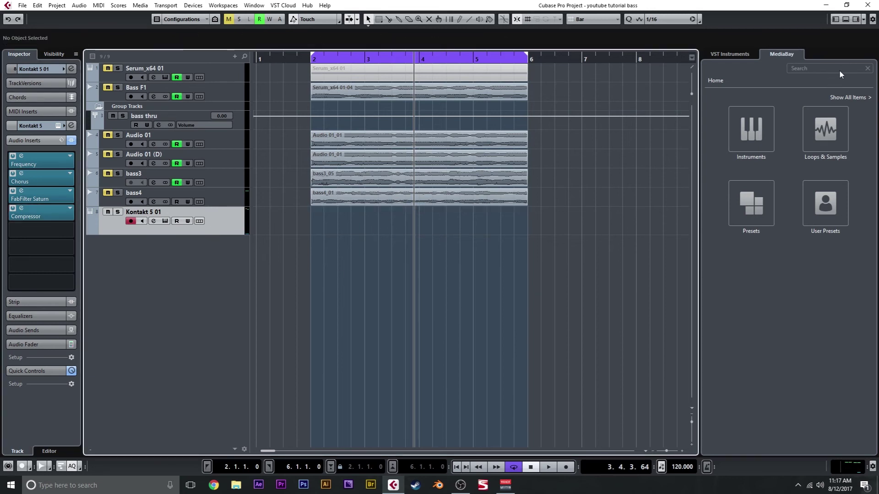
{"action": "left_click", "coordinate": [823, 68]}
{"action": "type", "text": "siren"}
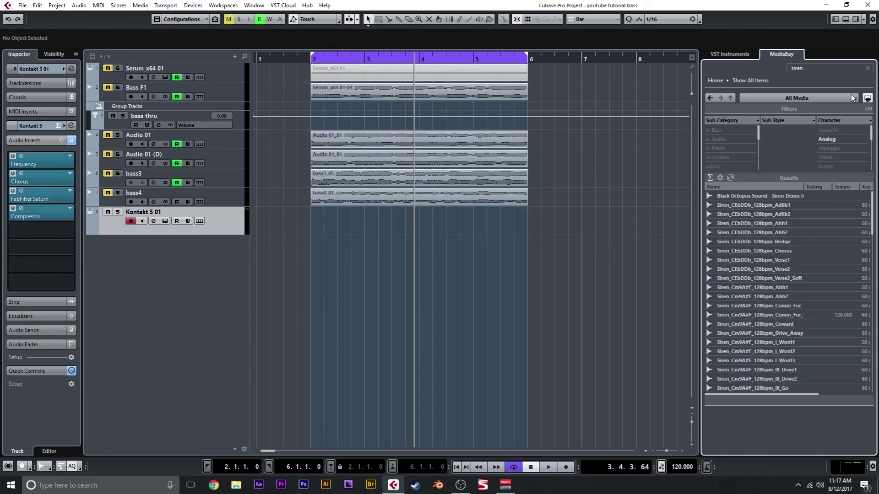
{"action": "left_click", "coordinate": [867, 68]}
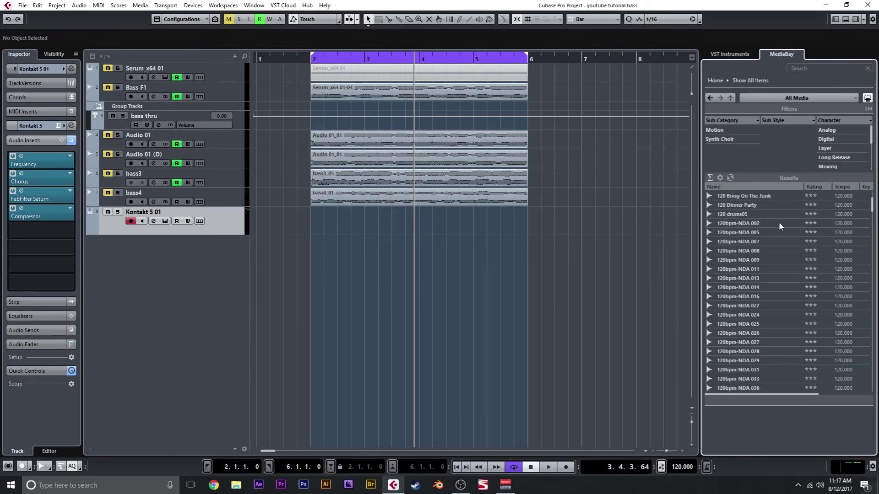
Search the media library for "dub" and audition several of the 14_Beat drum loops between Beat20a and Beat24
{"action": "left_click", "coordinate": [809, 69]}
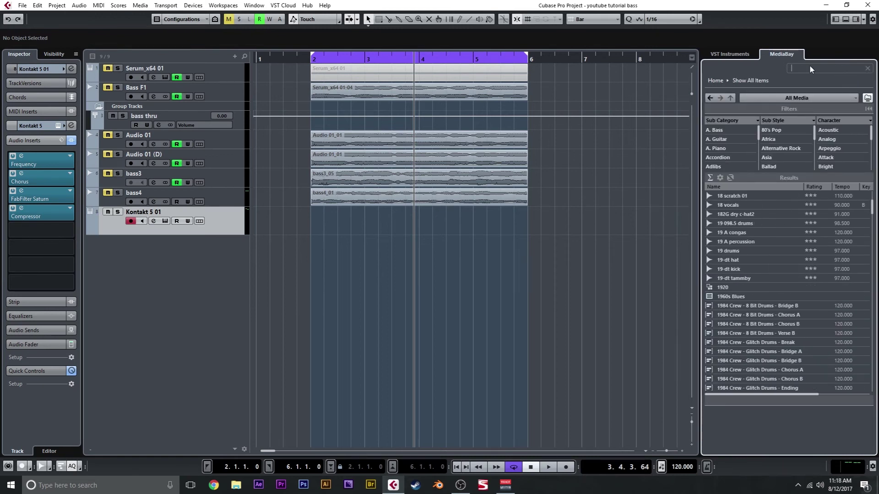
{"action": "type", "text": "dub"}
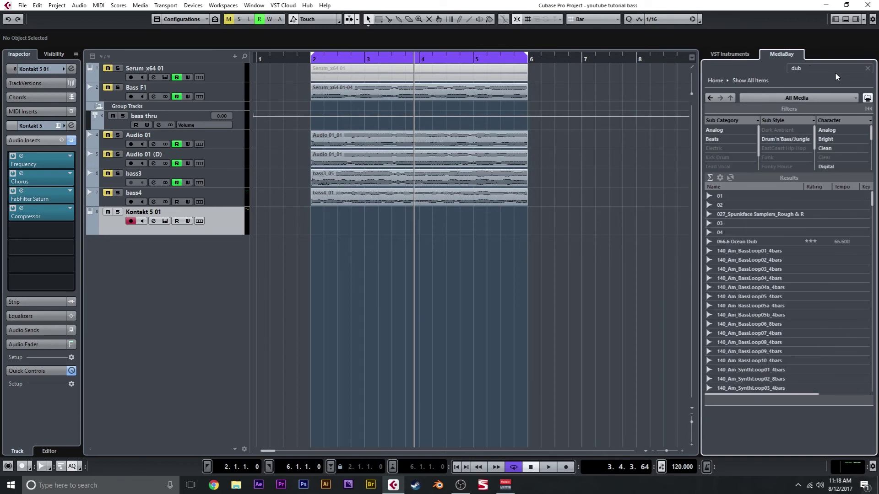
{"action": "scroll", "coordinate": [773, 264], "scroll_direction": "down", "scroll_amount": 10}
{"action": "scroll", "coordinate": [773, 265], "scroll_direction": "down", "scroll_amount": 5}
{"action": "left_click", "coordinate": [759, 244]}
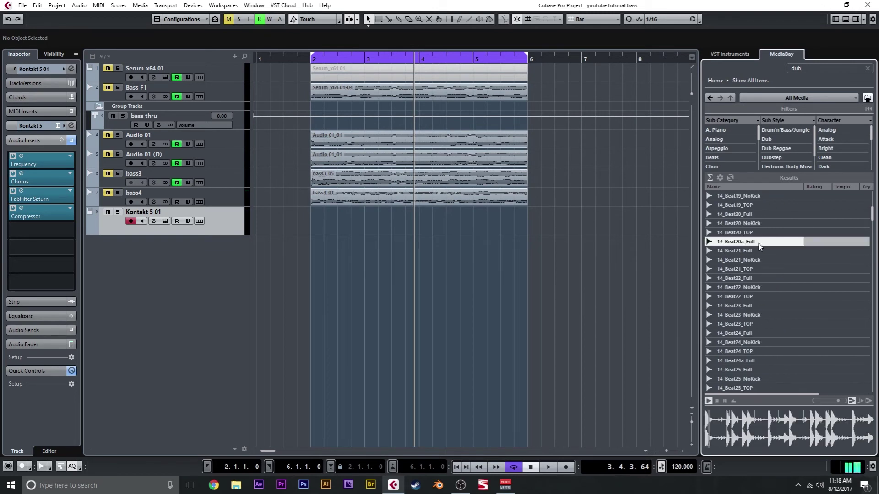
{"action": "left_click", "coordinate": [758, 259]}
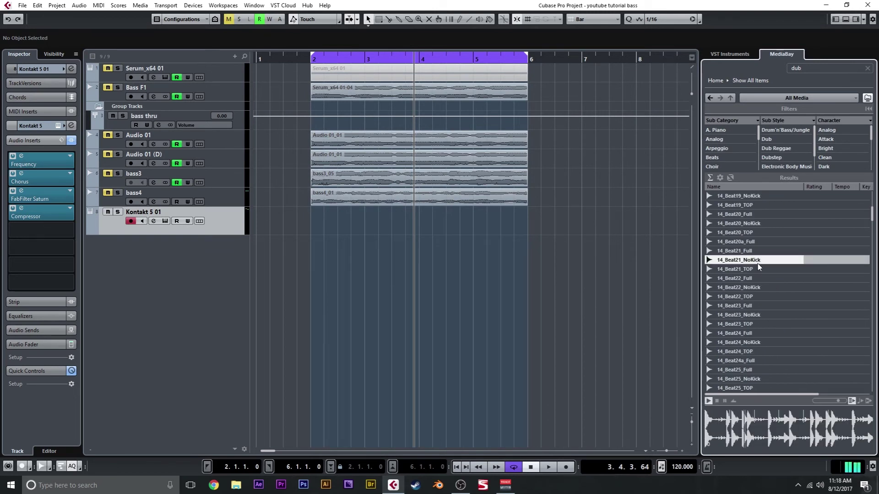
{"action": "left_click", "coordinate": [757, 287]}
{"action": "scroll", "coordinate": [762, 286], "scroll_direction": "down", "scroll_amount": 3}
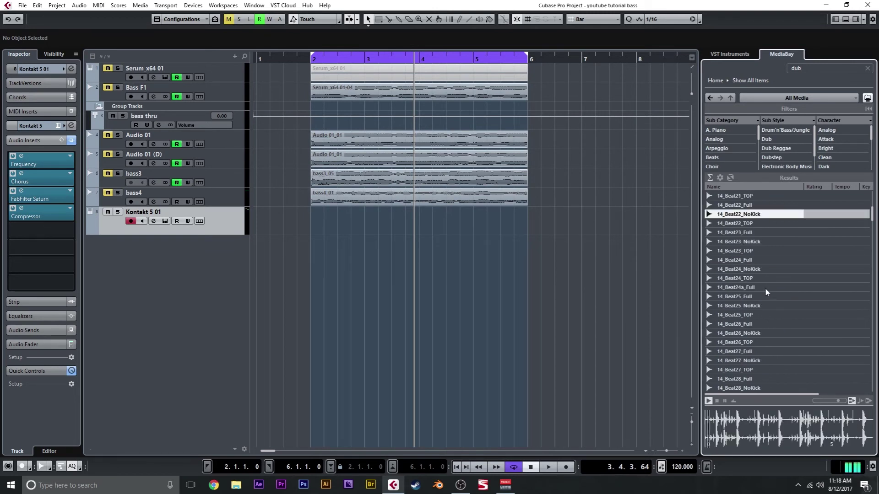
{"action": "left_click", "coordinate": [755, 232]}
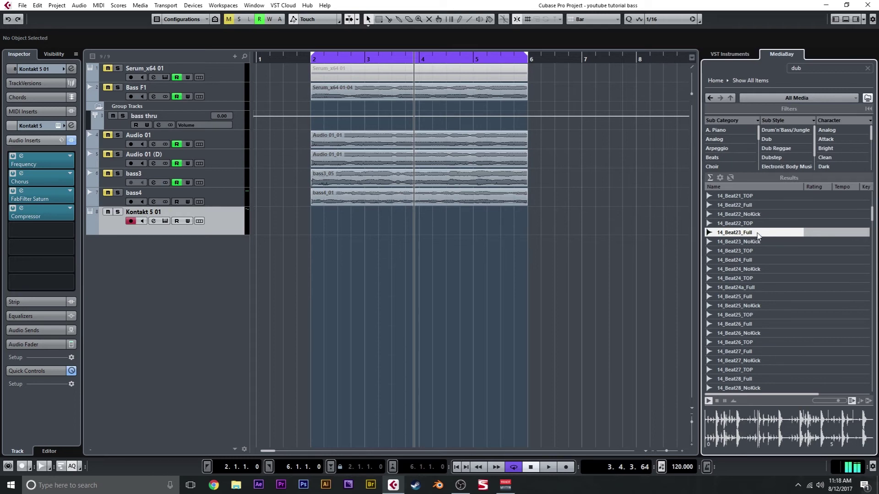
{"action": "left_click", "coordinate": [757, 259]}
{"action": "scroll", "coordinate": [765, 272], "scroll_direction": "down", "scroll_amount": 3}
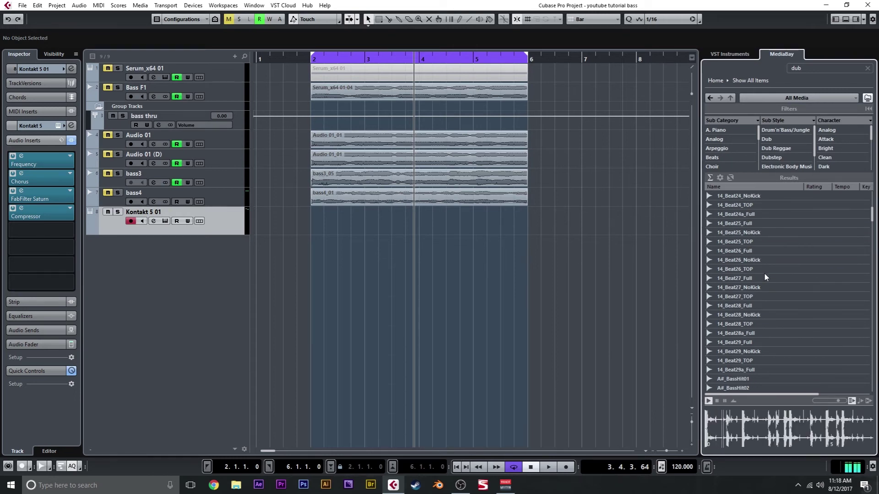
Import the 14_Beat24_Full loop onto a new audio track below Kontakt 5 01, starting at bar 2
{"action": "scroll", "coordinate": [762, 262], "scroll_direction": "up", "scroll_amount": 2}
{"action": "left_click_drag", "start_coordinate": [745, 226], "coordinate": [310, 247]}
{"action": "left_click", "coordinate": [472, 288]}
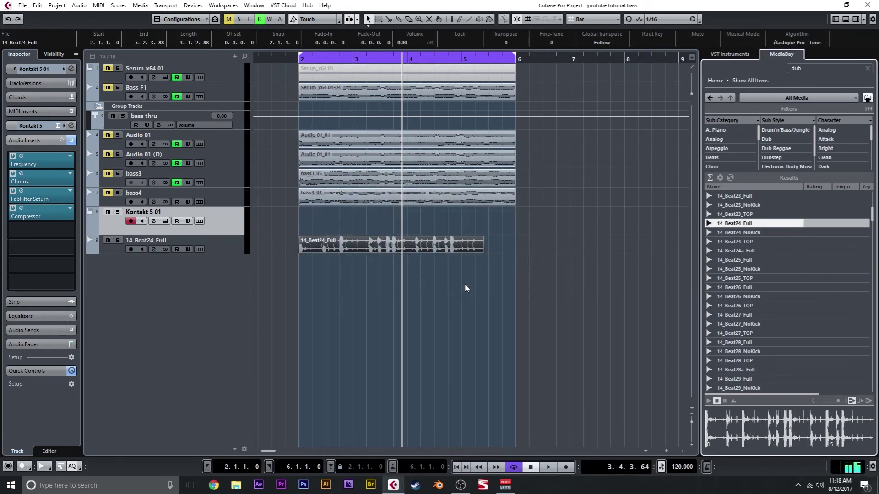
Set the project tempo to 140 BPM
{"action": "double_click", "coordinate": [682, 467]}
{"action": "type", "text": "140"}
{"action": "key", "text": "Return"}
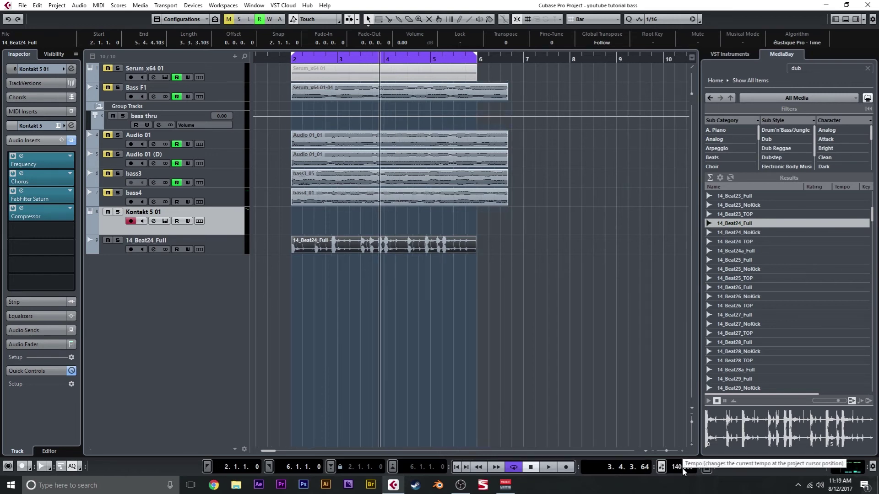
Time-stretch the end of the 14_Beat24_Full event to bar 6 and restore normal sizing for the selection tool
{"action": "left_click", "coordinate": [368, 19]}
{"action": "left_click", "coordinate": [400, 53]}
{"action": "left_click_drag", "start_coordinate": [475, 254], "coordinate": [477, 255]}
{"action": "left_click", "coordinate": [368, 20]}
{"action": "left_click", "coordinate": [389, 32]}
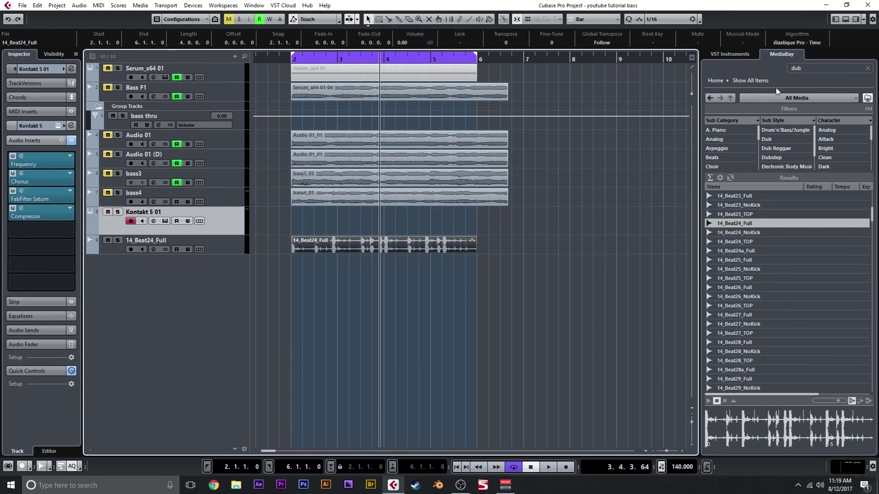
Search the media library for "dub kick 37" and import VDUB1 Kick 037 onto a new track at bar 2
{"action": "left_click", "coordinate": [867, 68]}
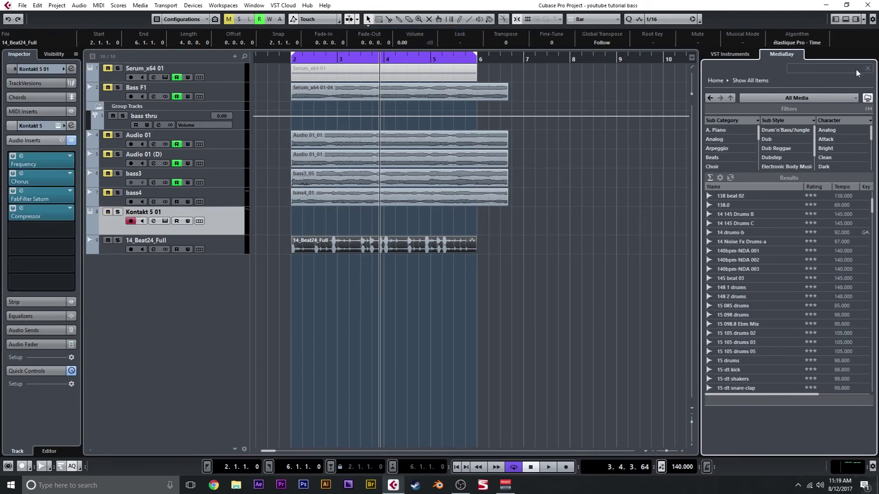
{"action": "type", "text": "dub "}
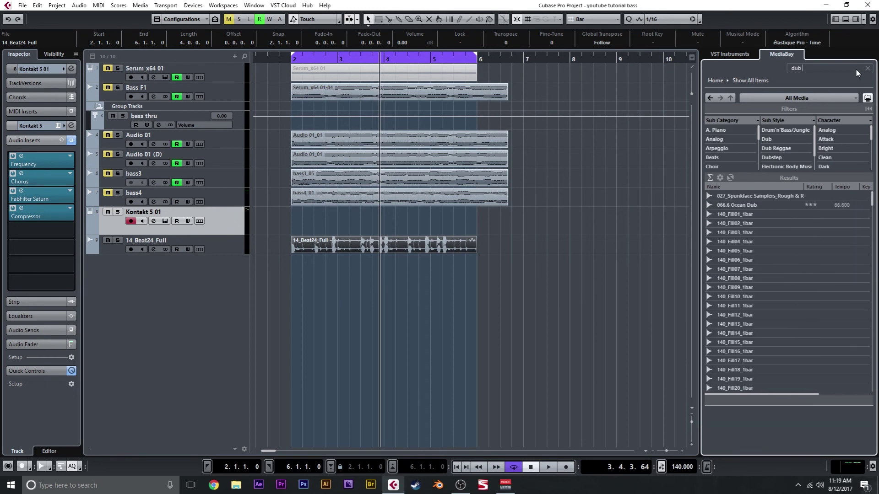
{"action": "type", "text": "kick 37"}
{"action": "left_click_drag", "start_coordinate": [729, 206], "coordinate": [282, 268]}
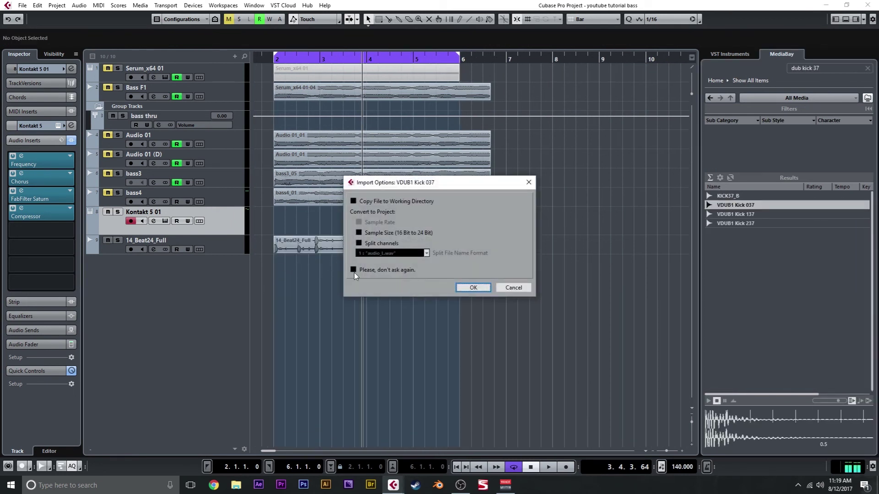
{"action": "left_click", "coordinate": [471, 288]}
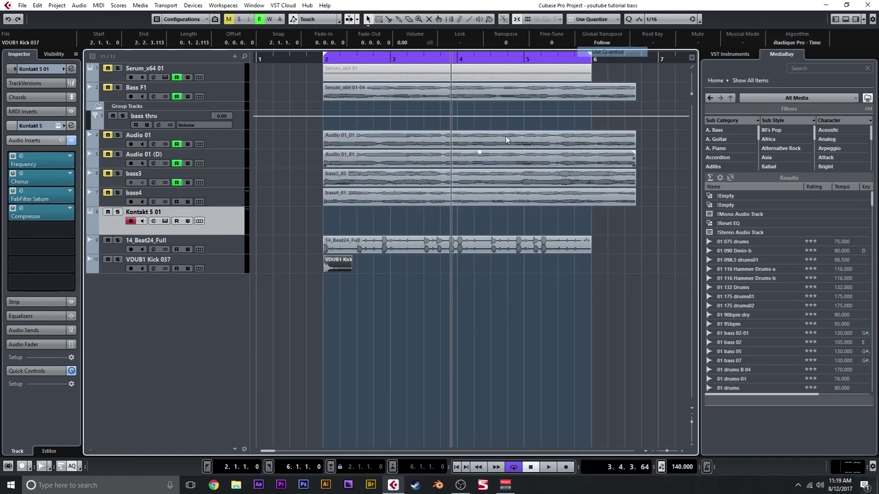
Place copies of the VDUB1 Kick 037 event along its track to match the beat loop's hits, ending with one at 5.2.1
{"action": "left_click_drag", "start_coordinate": [353, 268], "coordinate": [543, 264]}
{"action": "left_click_drag", "start_coordinate": [542, 263], "coordinate": [546, 267]}
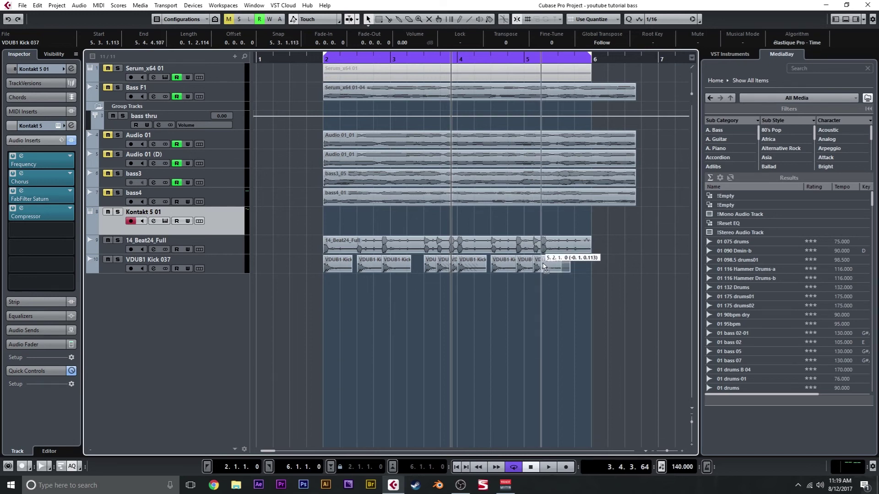
{"action": "left_click", "coordinate": [587, 268]}
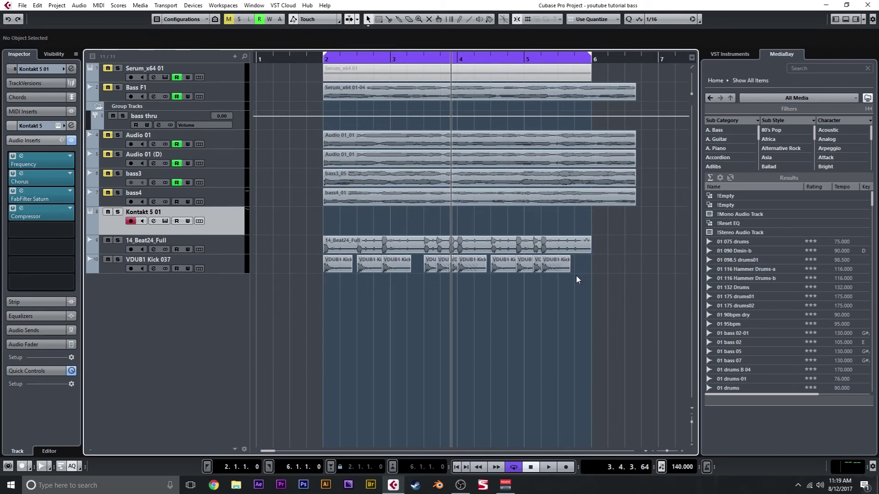
Add a group channel track named sc and move it below the VDUB1 Kick 037 track
{"action": "left_click", "coordinate": [220, 267]}
{"action": "right_click", "coordinate": [200, 304]}
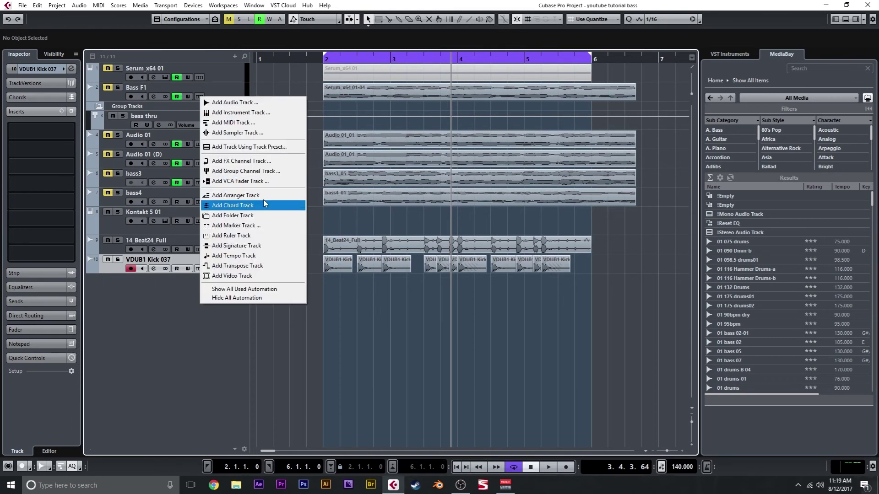
{"action": "left_click", "coordinate": [258, 172]}
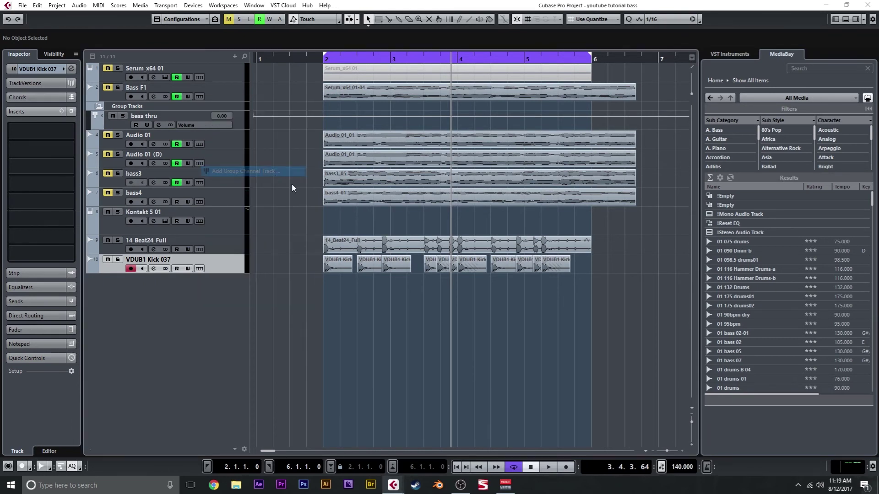
{"action": "type", "text": "sc"}
{"action": "key", "text": "Return"}
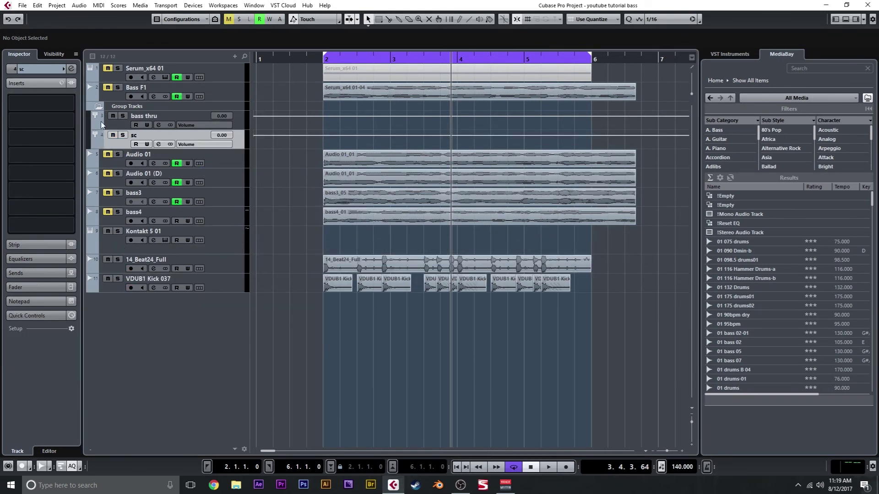
{"action": "left_click_drag", "start_coordinate": [216, 136], "coordinate": [229, 277]}
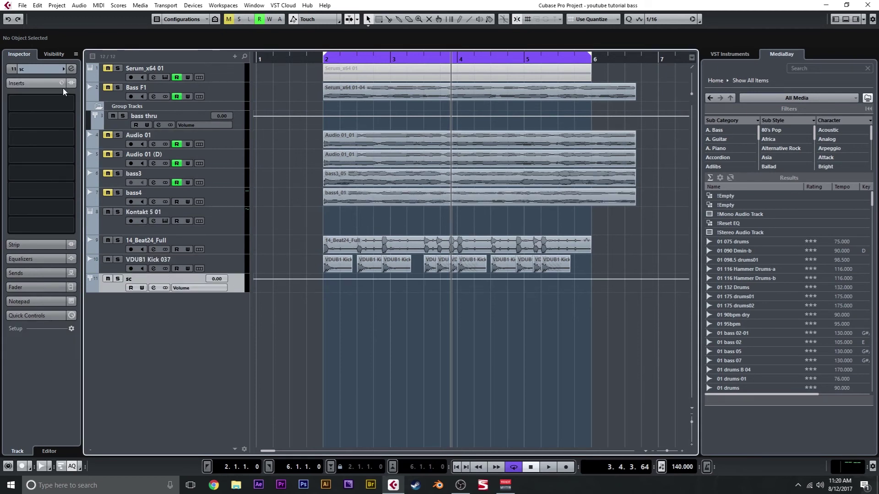
Load a side-chained Compressor on sc with ratio 5.00, attack 3.0 ms and release 100 ms, close it, and select the Kontakt 5 01 track
{"action": "left_click", "coordinate": [60, 102]}
{"action": "double_click", "coordinate": [380, 158]}
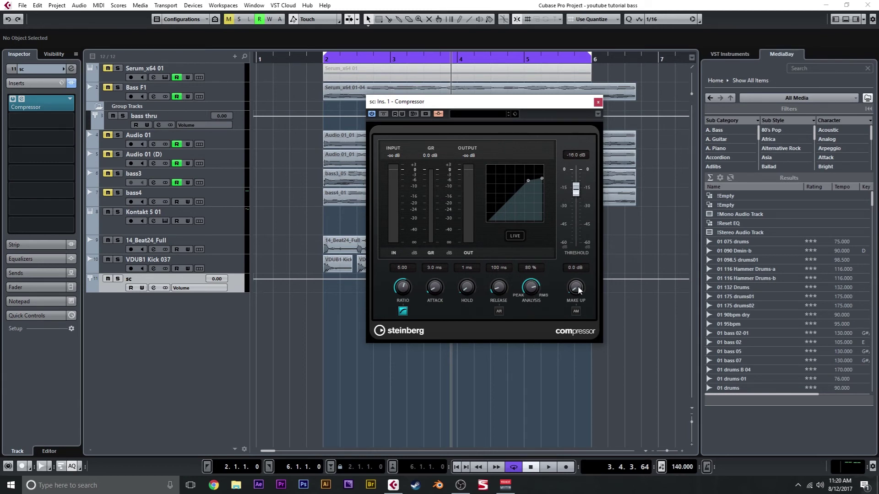
{"action": "left_click", "coordinate": [598, 101]}
{"action": "left_click", "coordinate": [231, 224]}
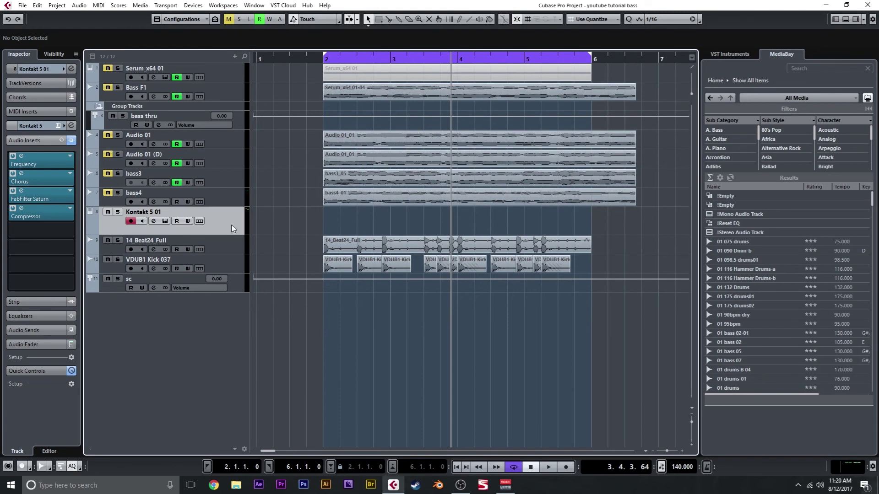
Route the Kontakt 5 01 channel's output to the sc group and return the playback position to the project start
{"action": "key", "text": "F3"}
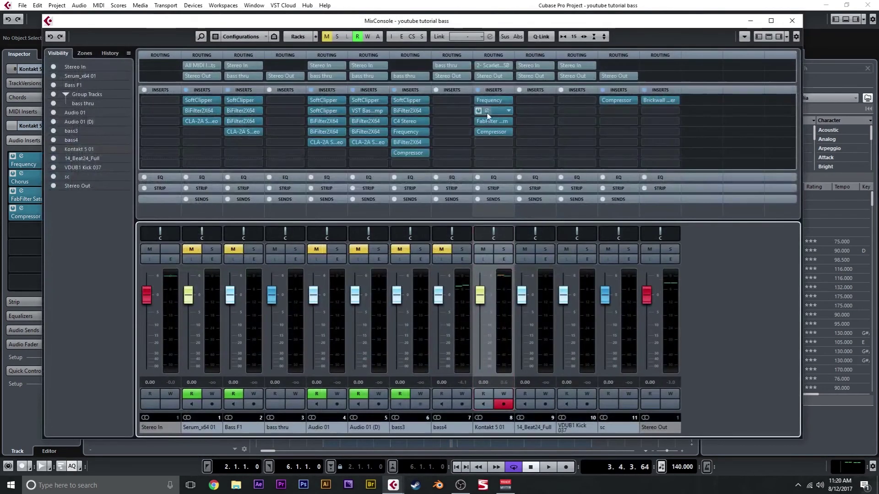
{"action": "left_click", "coordinate": [490, 76]}
{"action": "left_click", "coordinate": [519, 151]}
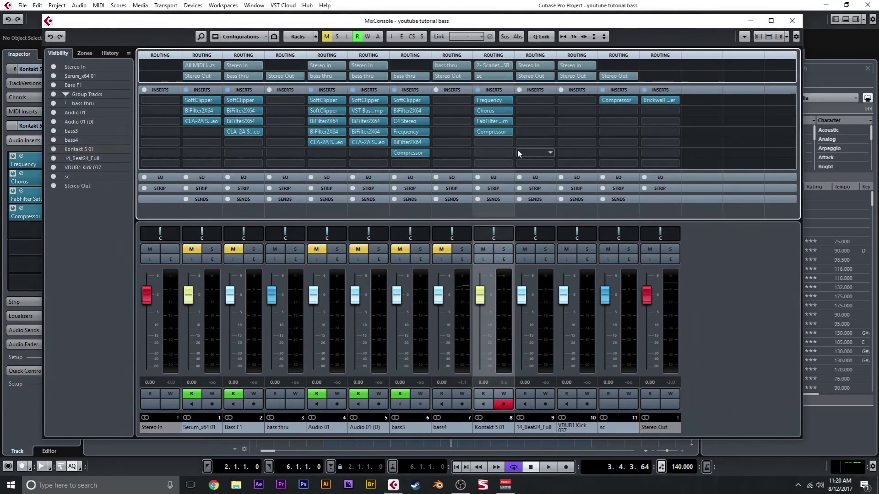
{"action": "key", "text": "F3"}
{"action": "key", "text": "Home"}
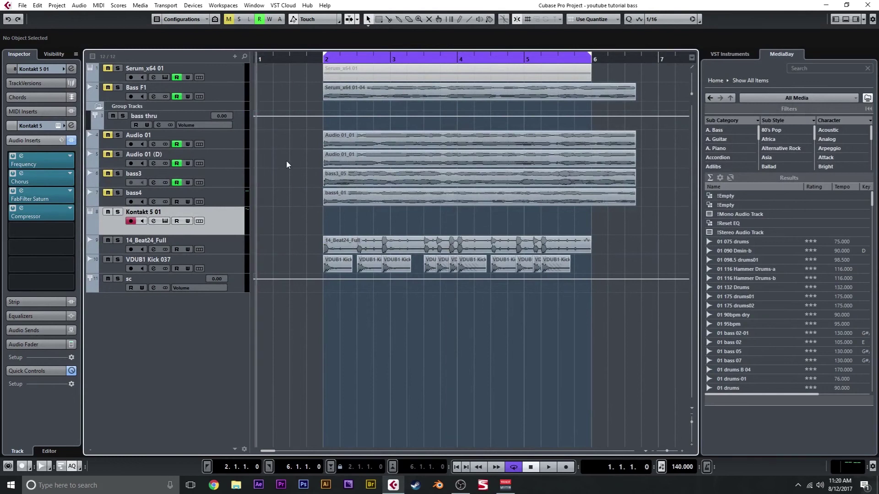
Play the loop and lower the 14_Beat24_Full channel's level to -8.04 dB in the mixer
{"action": "key", "text": "F3"}
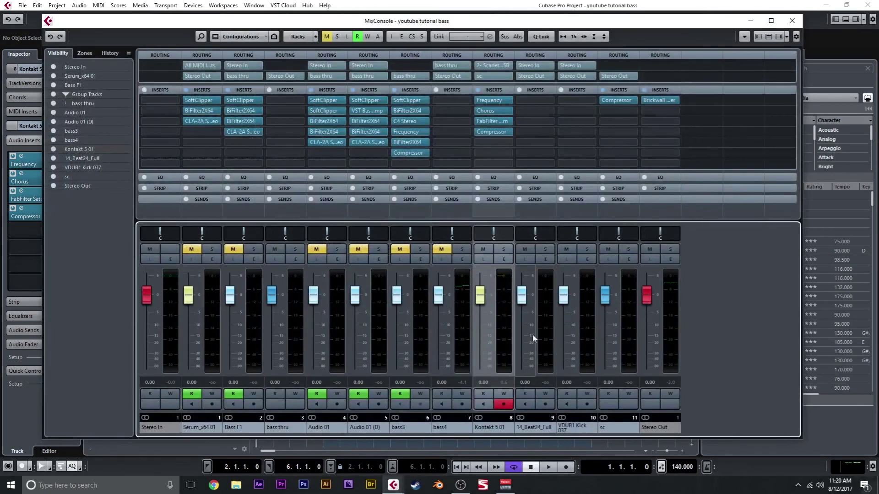
{"action": "key", "text": "space"}
{"action": "key", "text": "F3"}
{"action": "key", "text": "F3"}
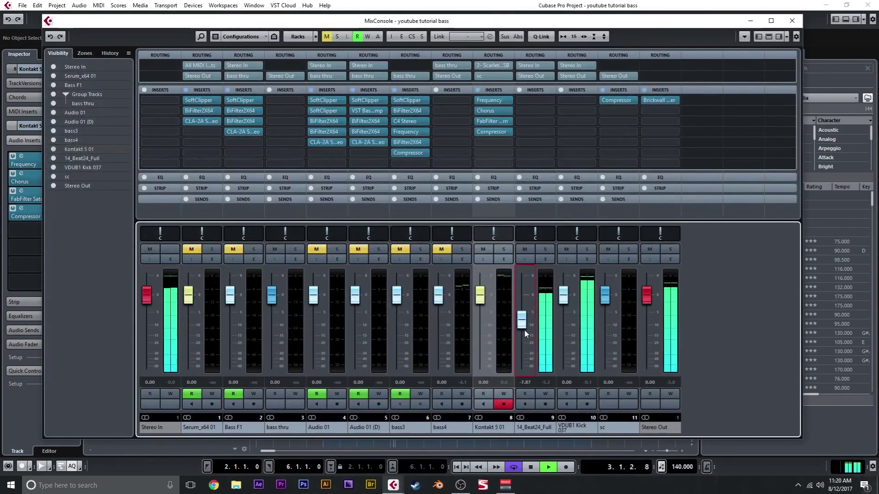
{"action": "key", "text": "F3"}
Route the VDUB1 Kick 037 channel's output to the side-chain input of the Compressor on sc
{"action": "left_click", "coordinate": [217, 262]}
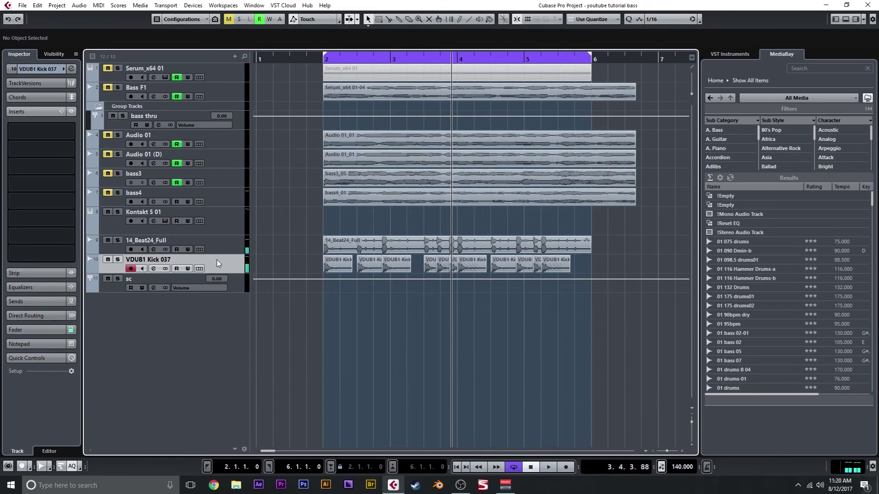
{"action": "key", "text": "F3"}
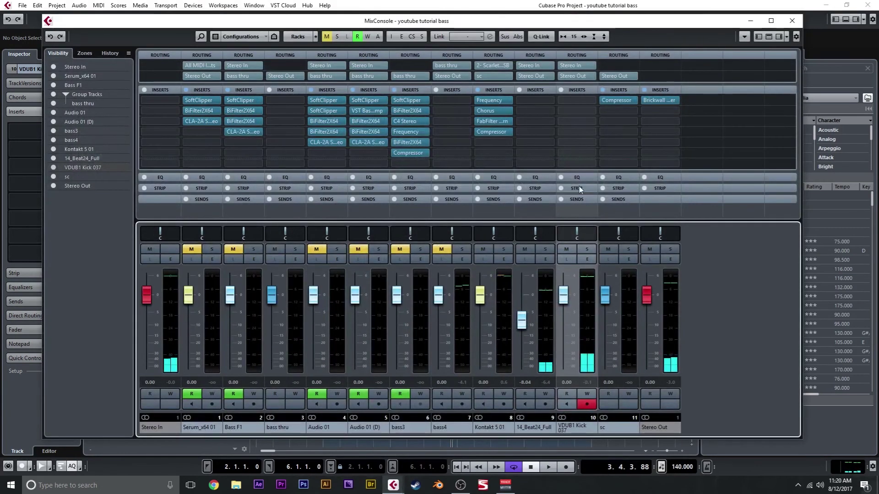
{"action": "left_click", "coordinate": [576, 76]}
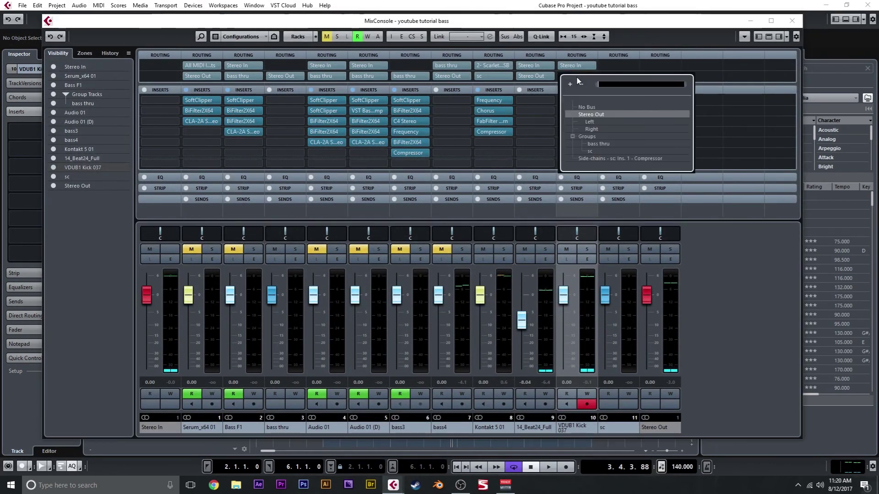
{"action": "left_click", "coordinate": [598, 159]}
{"action": "key", "text": "F3"}
Audition the beat from the start with Kontakt 5 01 armed to try the side-chained bass, and return to the project start
{"action": "key", "text": "Home"}
{"action": "key", "text": "space"}
{"action": "left_click", "coordinate": [225, 229]}
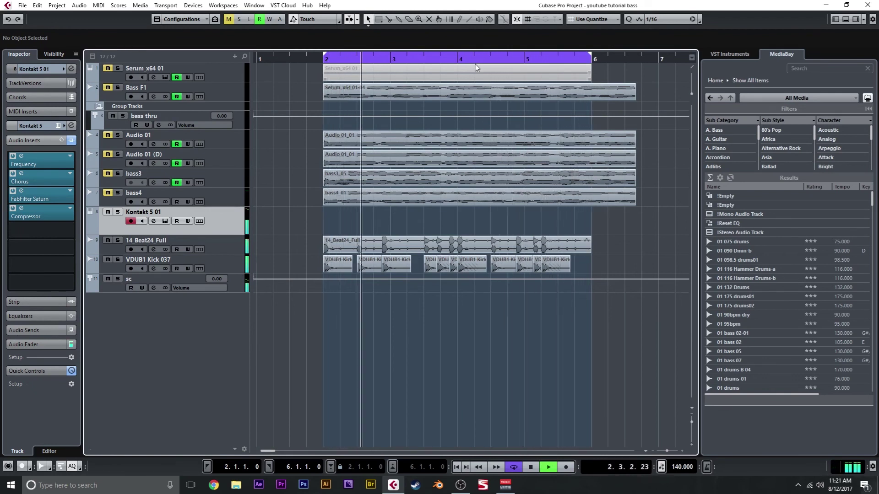
{"action": "key", "text": "space"}
{"action": "key", "text": "Home"}
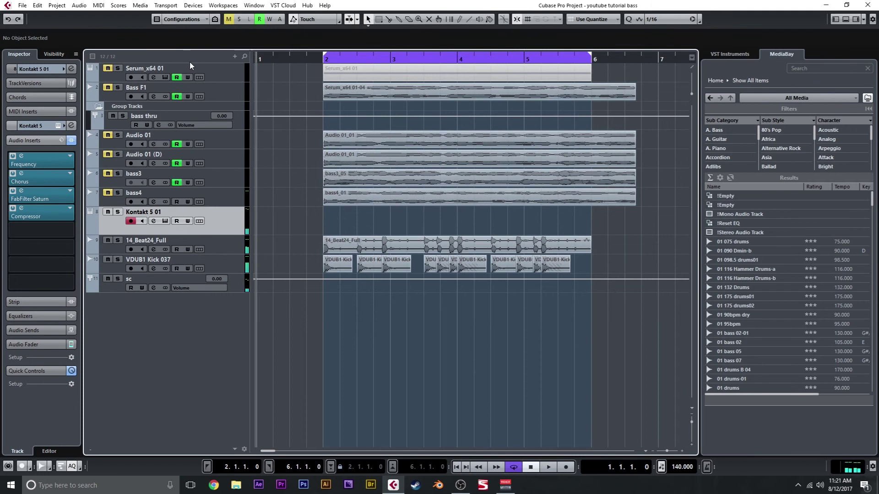
Record a MIDI bass part on the Kontakt 5 01 track from 1.1.1 to 6.1.1 and stop playback
{"action": "key", "text": "KP_Multiply"}
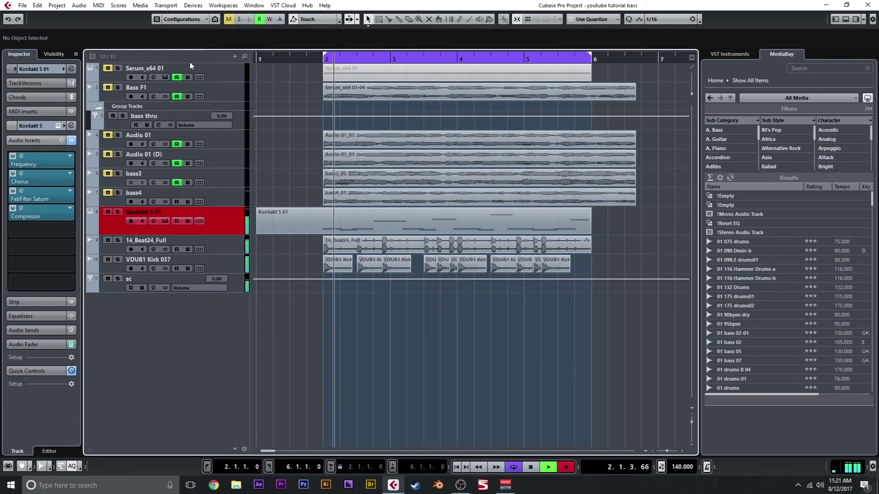
{"action": "key", "text": "KP_Multiply"}
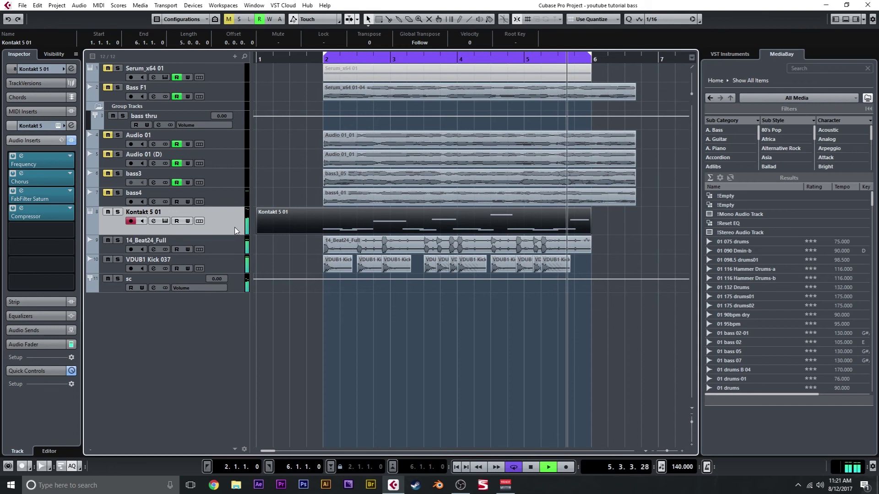
{"action": "key", "text": "space"}
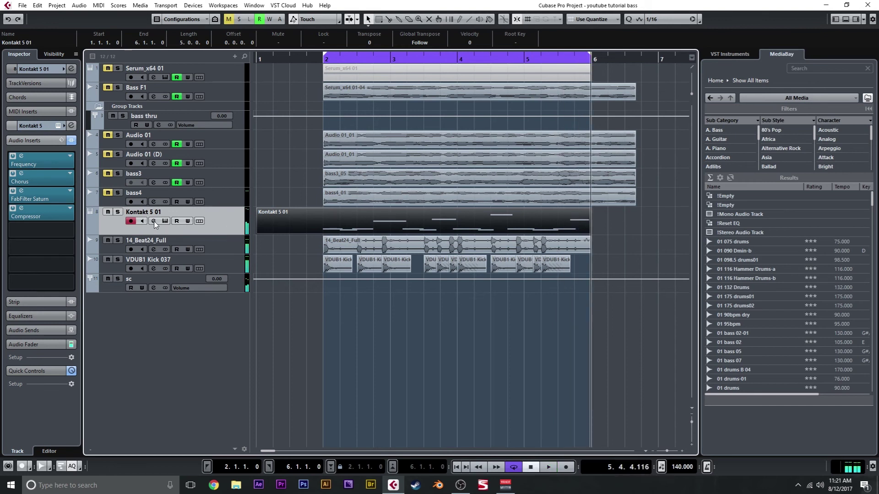
Insert iZotope Trash 2 on Kontakt 5 01 and move it to insert slot 4, directly after FabFilter Saturn
{"action": "left_click", "coordinate": [68, 232]}
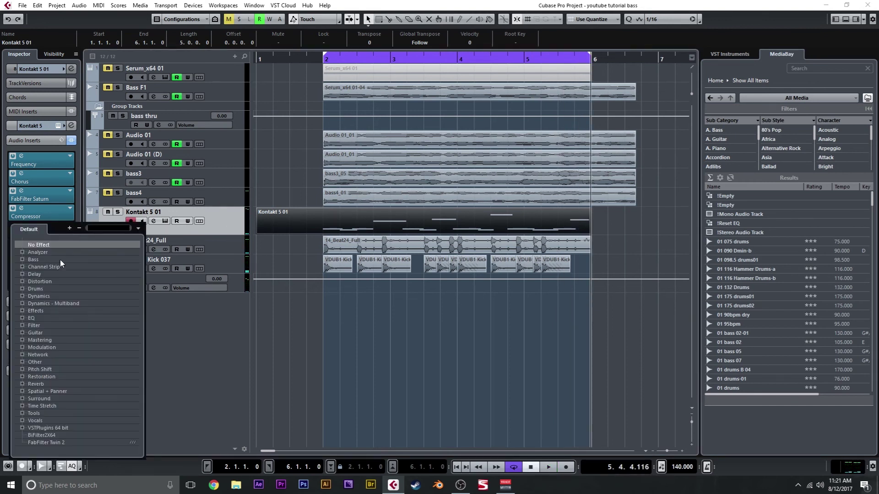
{"action": "left_click", "coordinate": [21, 282]}
{"action": "left_click", "coordinate": [73, 312]}
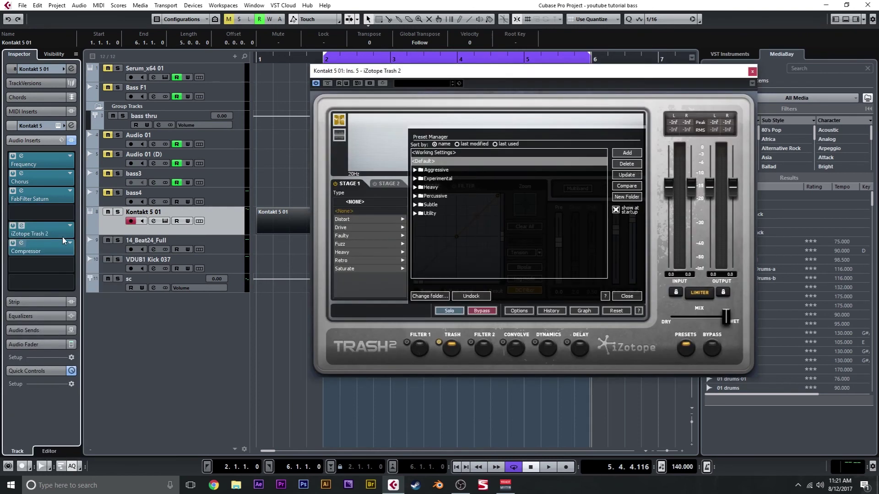
{"action": "left_click_drag", "start_coordinate": [62, 234], "coordinate": [60, 217]}
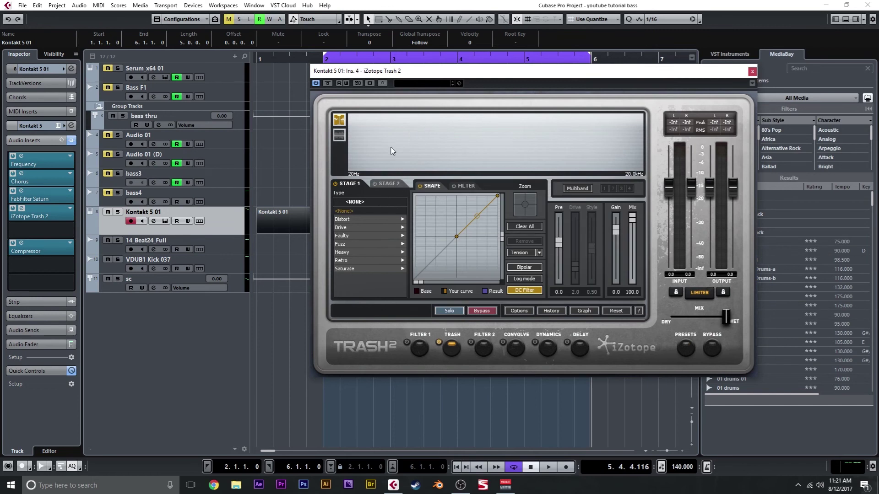
Enable multiband processing in Trash 2, set the lower crossover to 255 Hz and remove the uppermost band
{"action": "left_click", "coordinate": [579, 188]}
{"action": "left_click_drag", "start_coordinate": [384, 140], "coordinate": [411, 140]}
{"action": "right_click", "coordinate": [542, 134]}
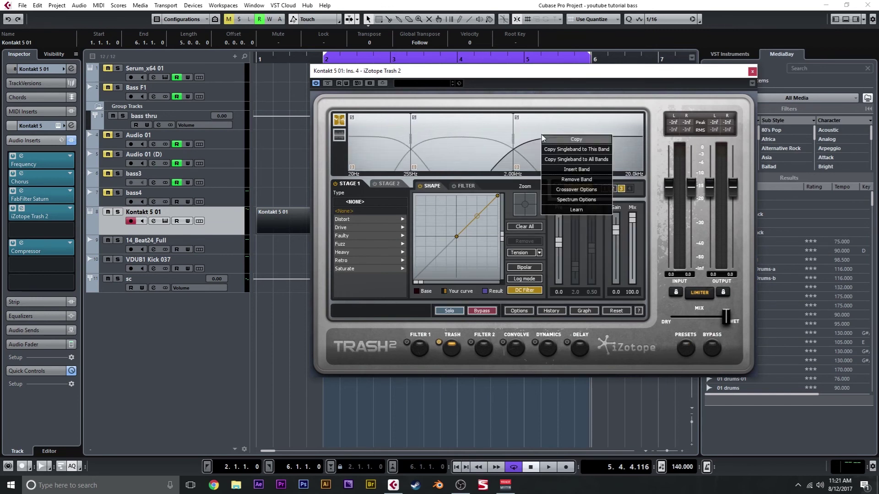
{"action": "left_click", "coordinate": [576, 180]}
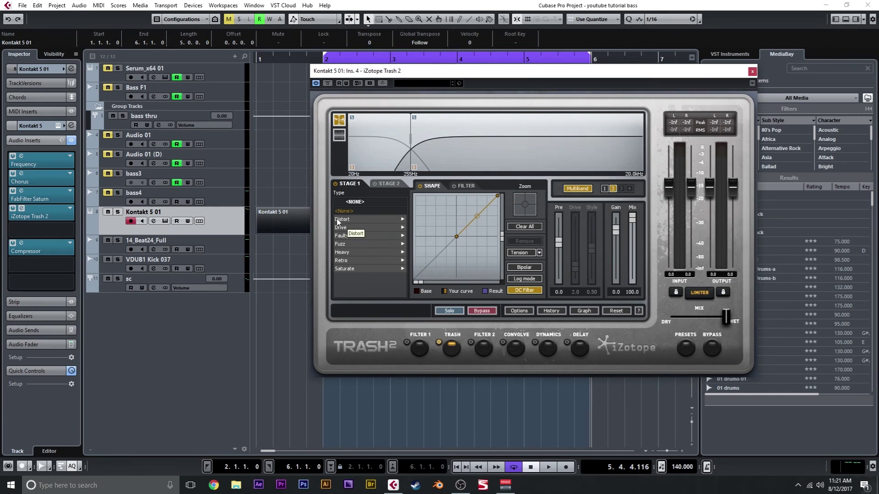
Solo the Kontakt 5 01 track during playback and set Trash 2's Stage 1 distortion on the upper band to Blues Driver
{"action": "key", "text": "s"}
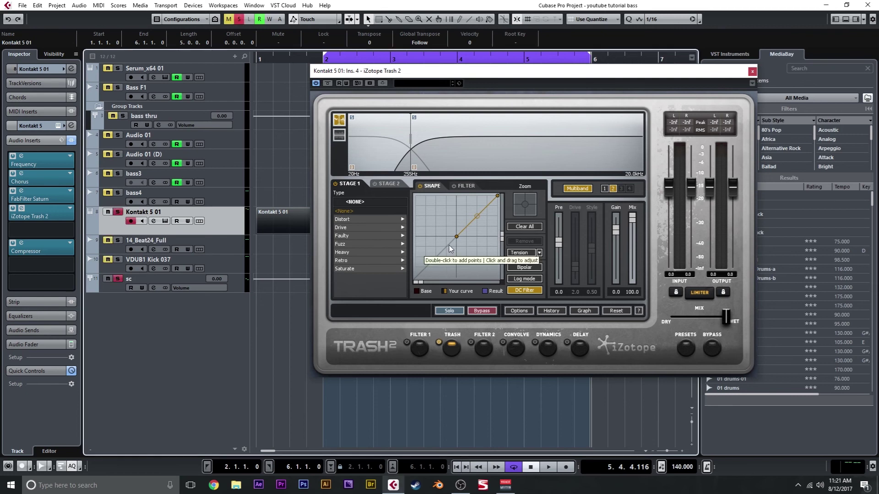
{"action": "key", "text": "space"}
{"action": "left_click", "coordinate": [367, 220]}
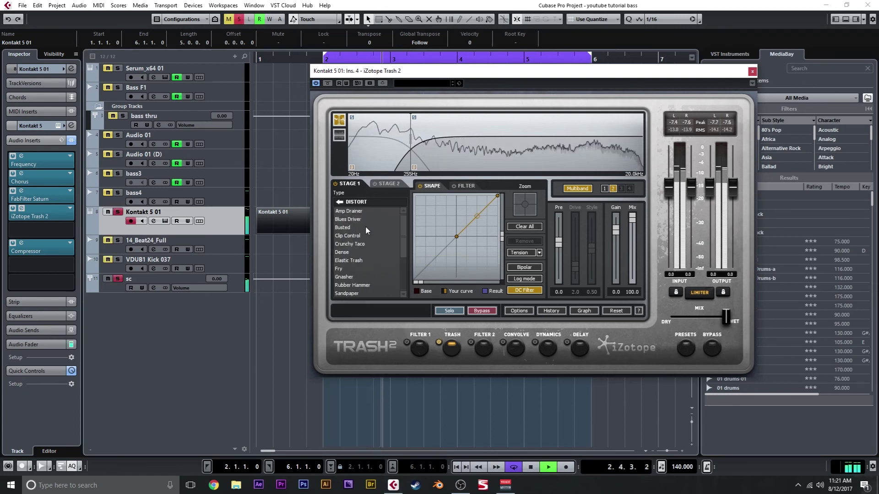
{"action": "left_click", "coordinate": [364, 219]}
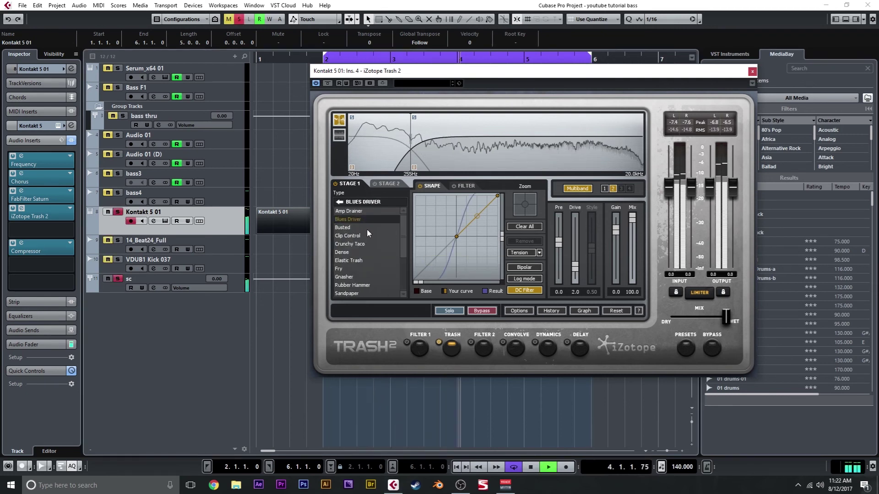
Set Trash 2's Stage 2 distortion on the upper band to Negative
{"action": "left_click", "coordinate": [386, 185]}
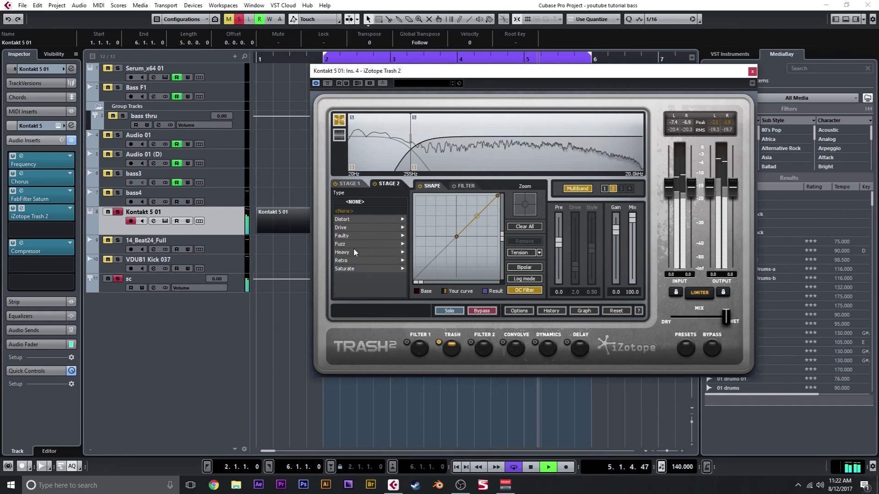
{"action": "left_click", "coordinate": [356, 249]}
{"action": "left_click", "coordinate": [355, 242]}
{"action": "left_click", "coordinate": [357, 236]}
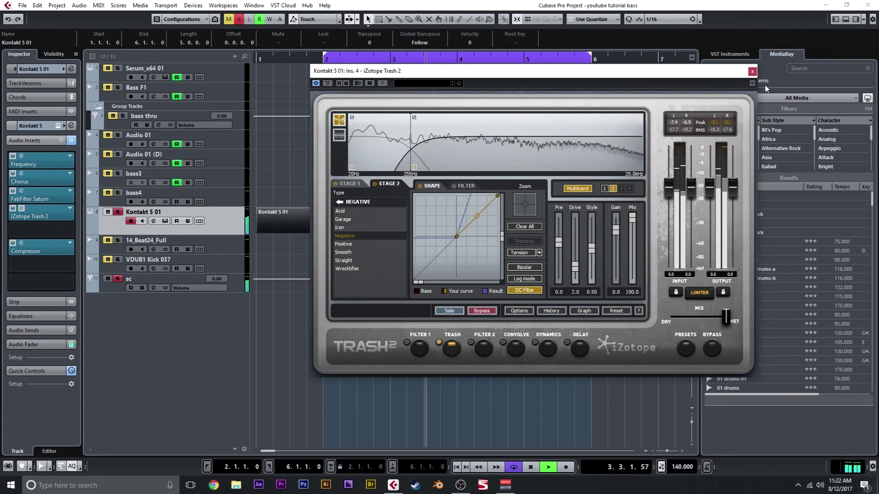
Lower Trash 2's overall mix to about halfway between dry and wet and close the plug-in
{"action": "left_click", "coordinate": [752, 72]}
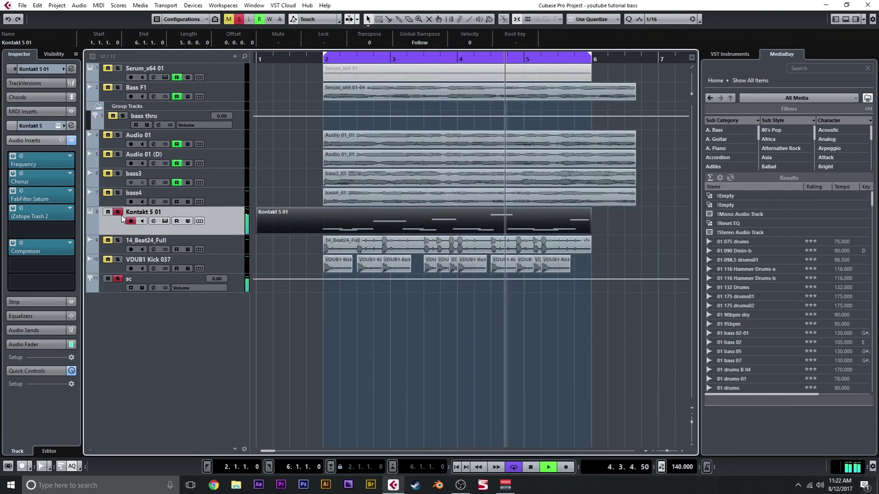
{"action": "left_click", "coordinate": [22, 209]}
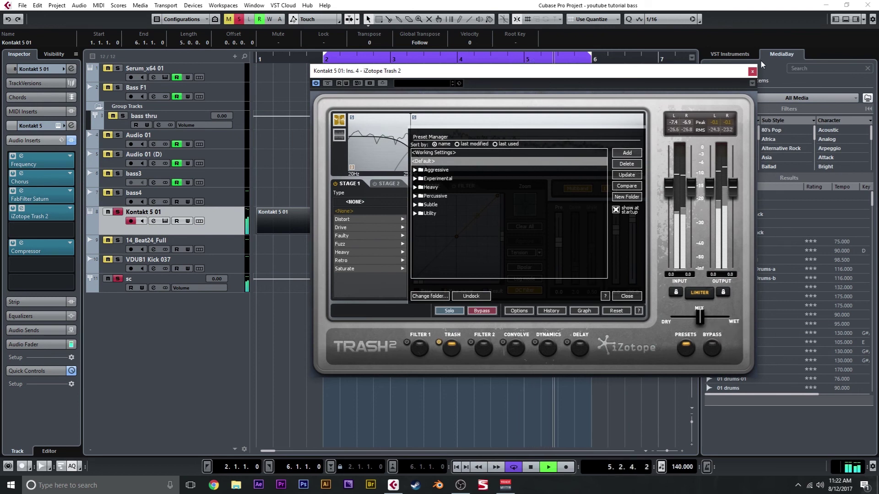
{"action": "left_click", "coordinate": [752, 72]}
Move the Compressor on Kontakt 5 01 to insert slot 5, stop playback and unsolo the track
{"action": "left_click_drag", "start_coordinate": [41, 248], "coordinate": [56, 228]}
{"action": "key", "text": "space"}
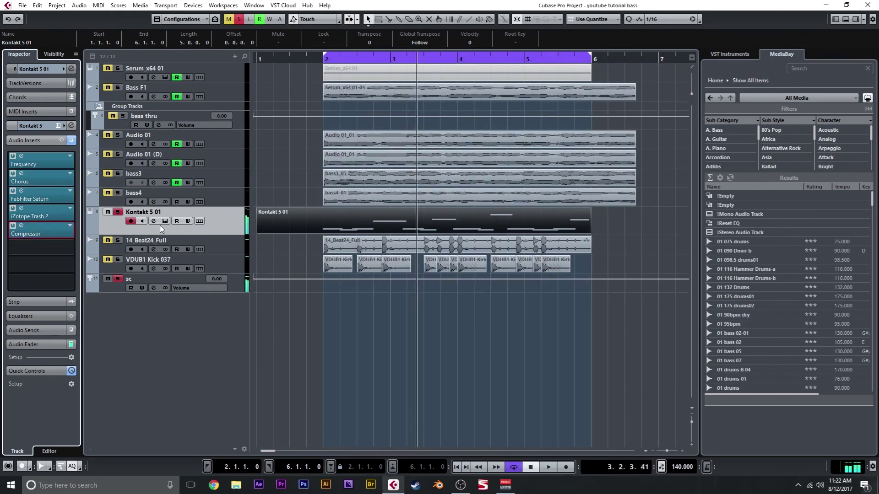
{"action": "left_click", "coordinate": [118, 212]}
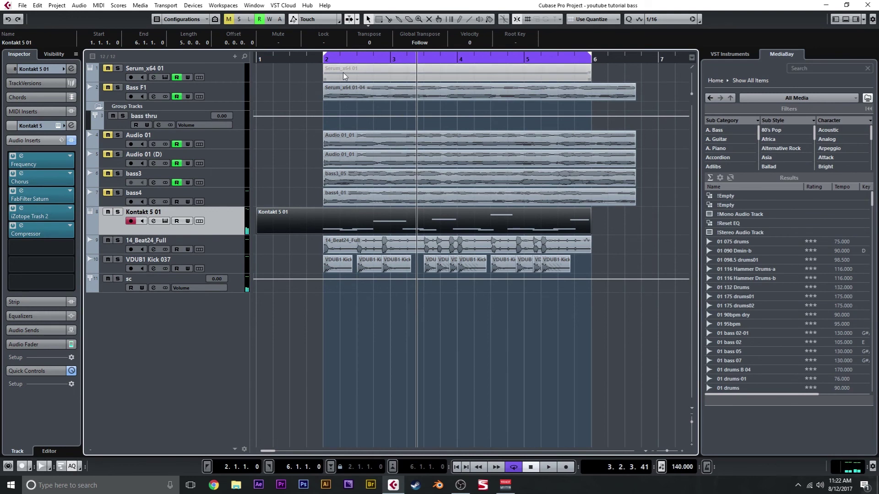
Record two overdub passes of controller movements onto the Kontakt 5 01 part, each starting from the project start
{"action": "key", "text": "Home"}
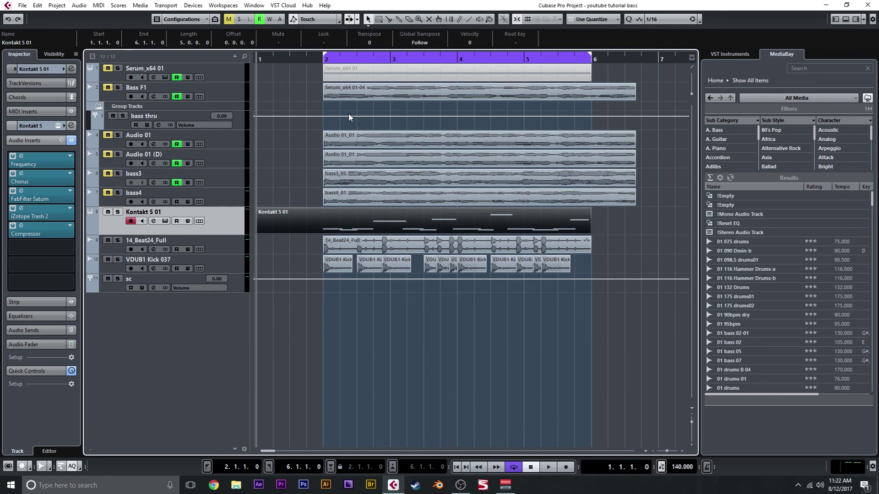
{"action": "key", "text": "KP_Multiply"}
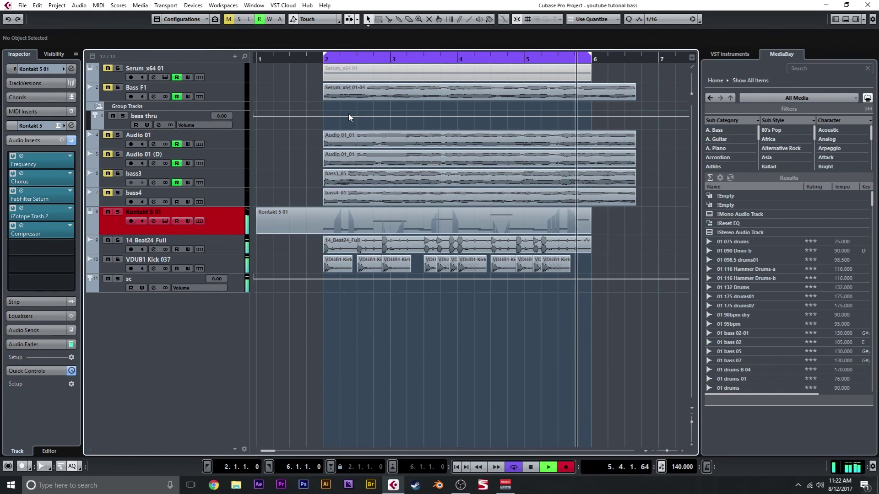
{"action": "key", "text": "KP_Multiply"}
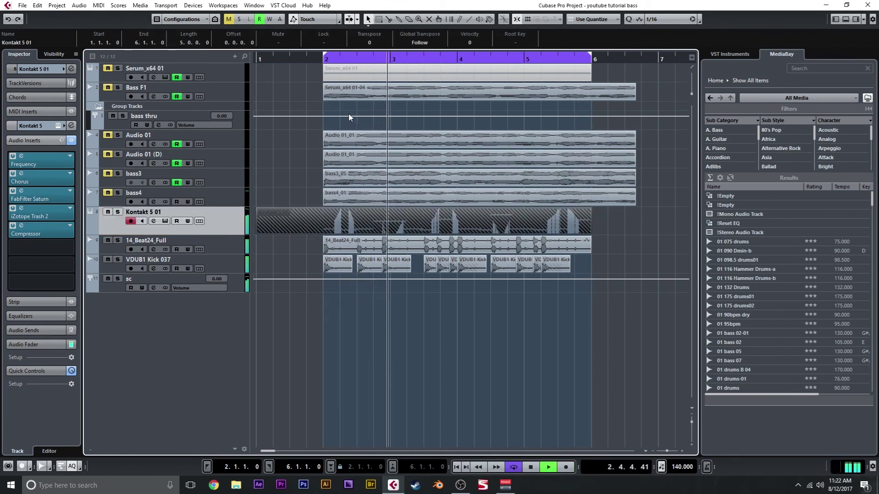
{"action": "key", "text": "space"}
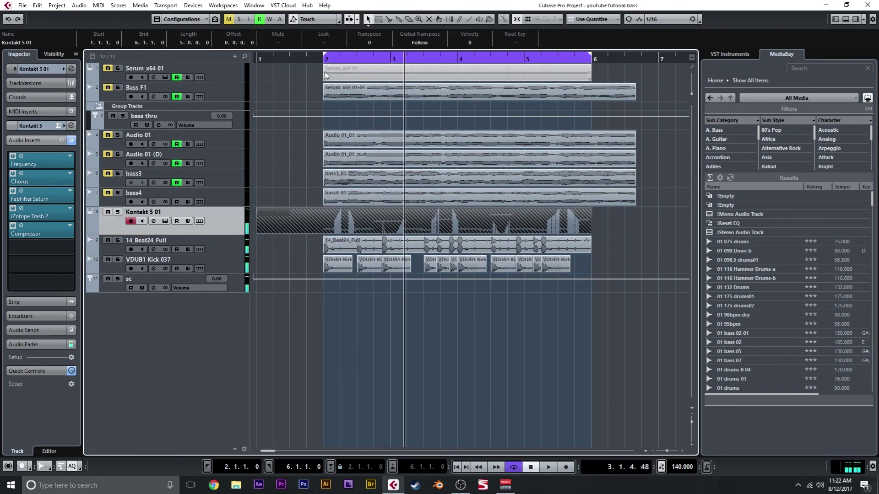
{"action": "key", "text": "KP_Decimal"}
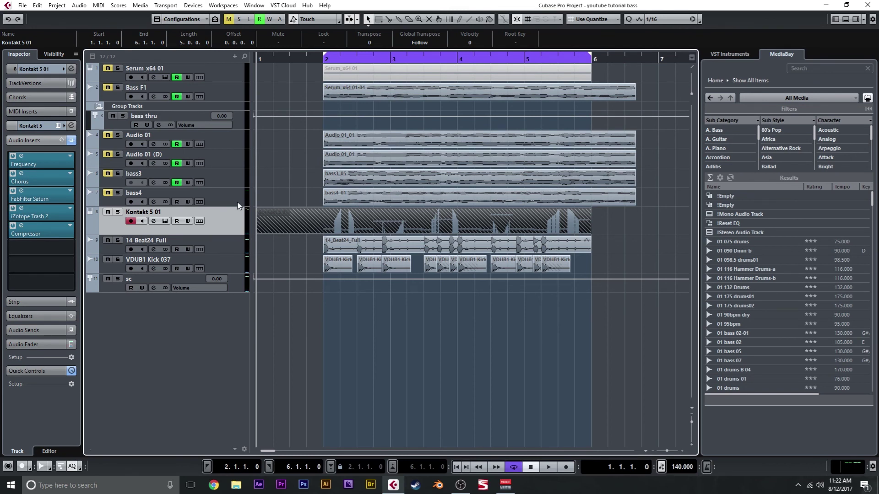
{"action": "key", "text": "KP_Multiply"}
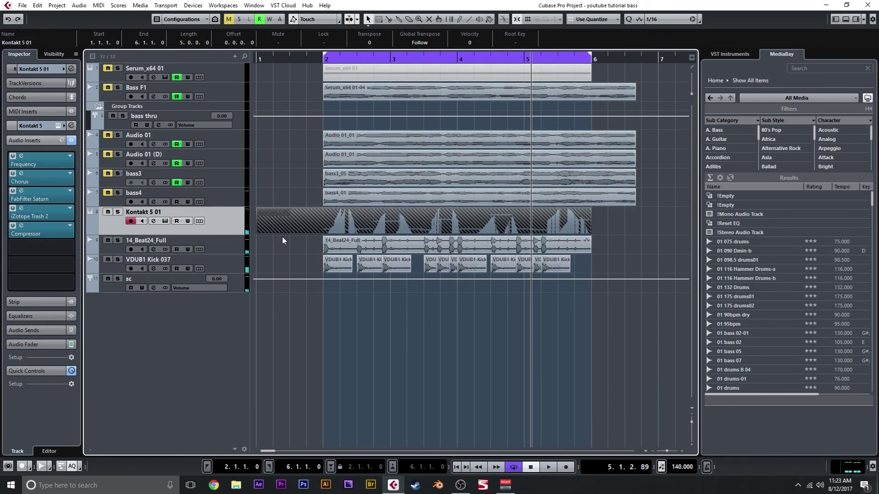
Load the Stereo Out insert preset containing the NLS Buss, LinMB Stereo, SSLComp, Kramer, iZotope and L3-LL plug-ins, and close the mixer
{"action": "key", "text": "F3"}
{"action": "left_click", "coordinate": [676, 90]}
{"action": "left_click", "coordinate": [676, 99]}
{"action": "left_click", "coordinate": [403, 206]}
{"action": "double_click", "coordinate": [392, 214]}
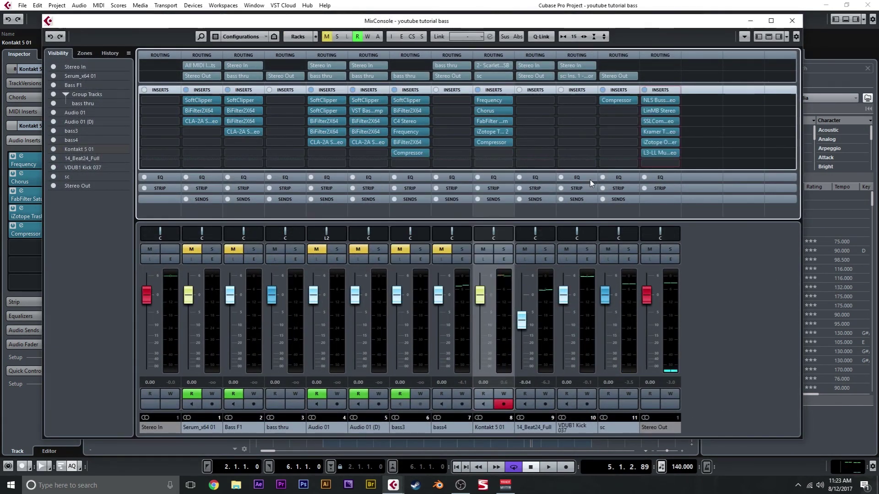
{"action": "key", "text": "F3"}
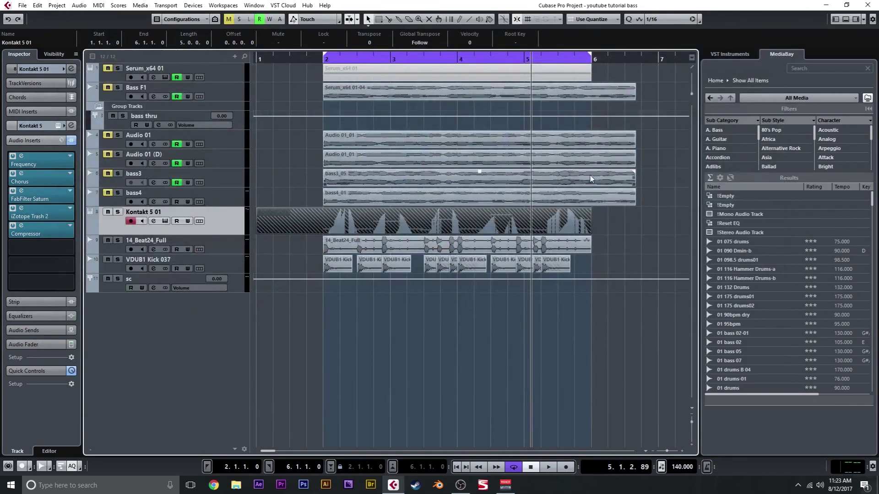
Return to the project start, glue the overlapping Kontakt 5 01 parts together and check the combined notes and pitch bend in the editor
{"action": "key", "text": "Home"}
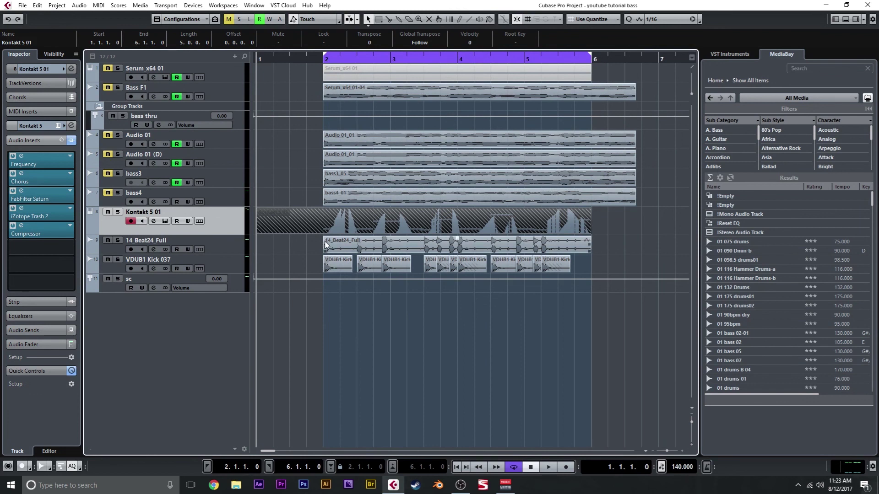
{"action": "double_click", "coordinate": [297, 229]}
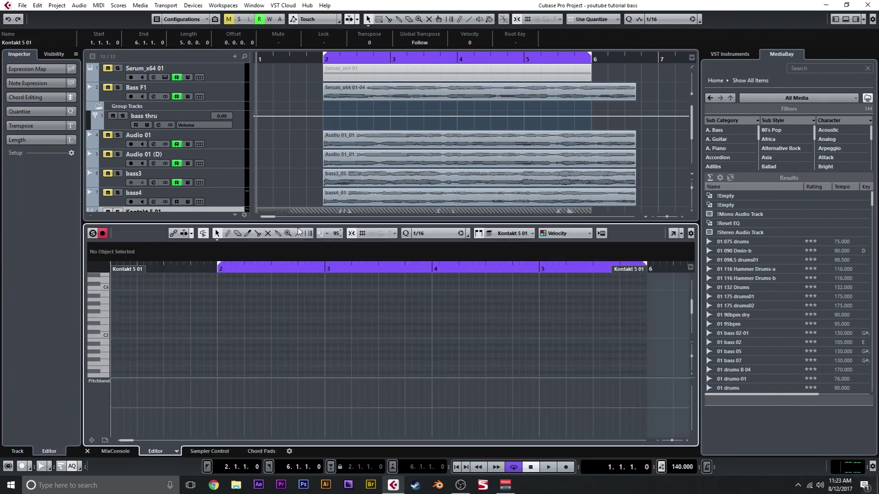
{"action": "left_click", "coordinate": [87, 452]}
{"action": "right_click", "coordinate": [361, 348]}
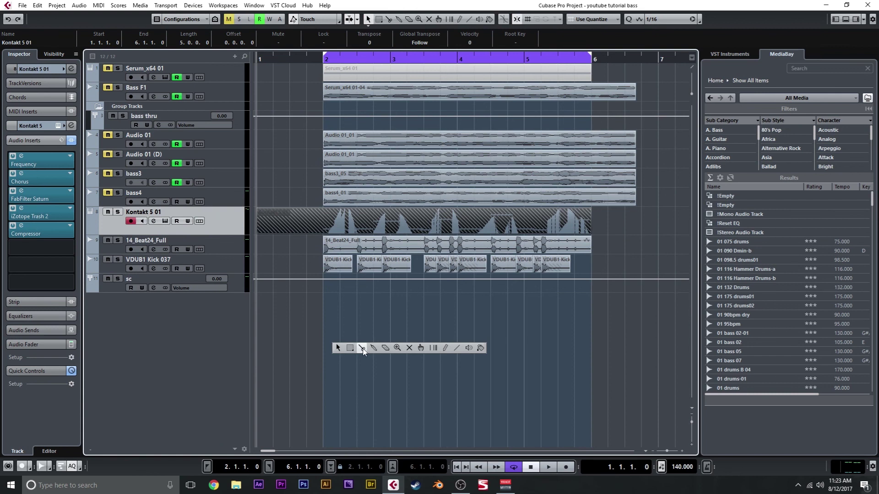
{"action": "left_click", "coordinate": [366, 348]}
{"action": "double_click", "coordinate": [364, 229]}
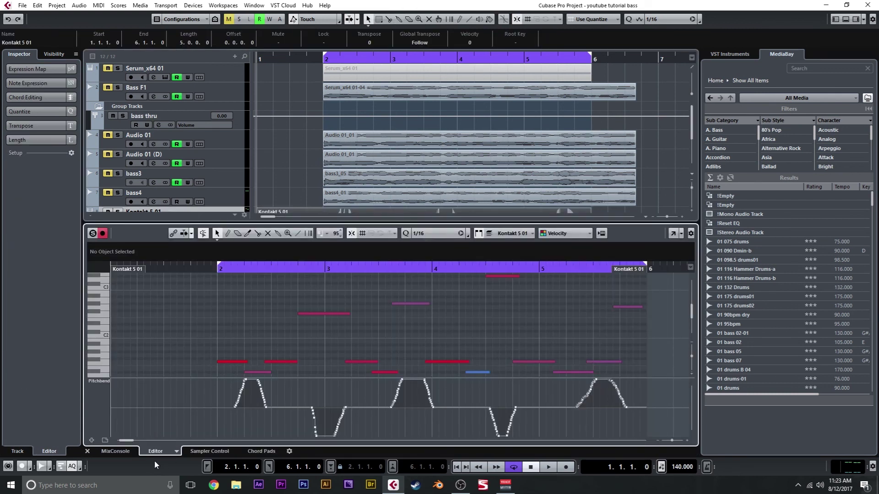
{"action": "left_click", "coordinate": [88, 452]}
Search the media library for "fm" and audition the melodic samples, including 90_Fm_Bassline_SP_01, 90_Fm_DeepFlute_SP_01 and 88_Fm_UnconventHarp_SP_01
{"action": "left_click", "coordinate": [811, 69]}
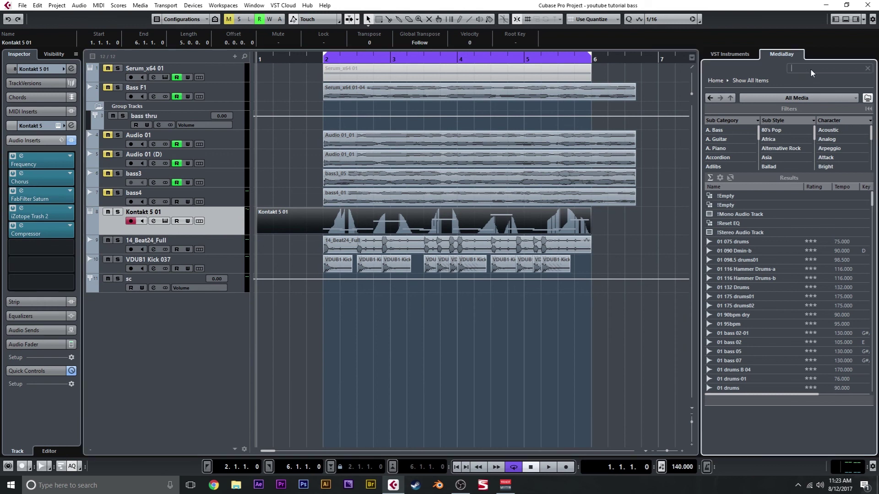
{"action": "type", "text": "fm"}
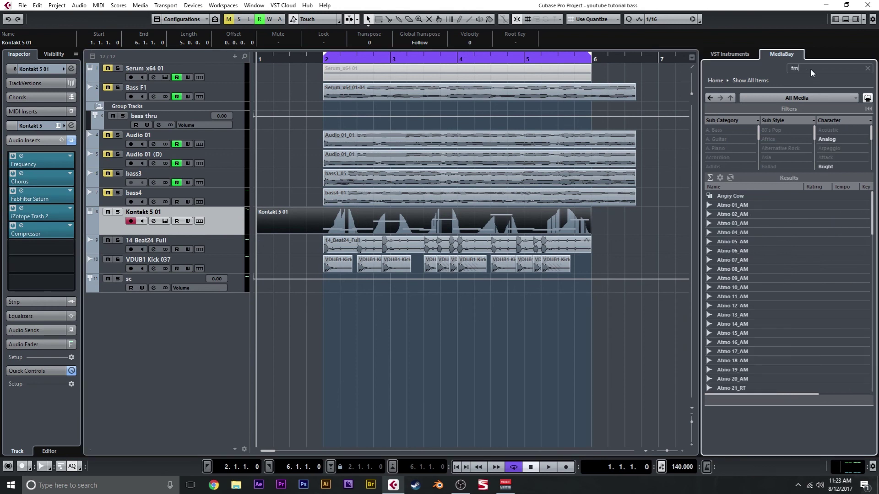
{"action": "left_click", "coordinate": [750, 277]}
{"action": "left_click", "coordinate": [751, 271]}
{"action": "scroll", "coordinate": [755, 275], "scroll_direction": "down", "scroll_amount": 3}
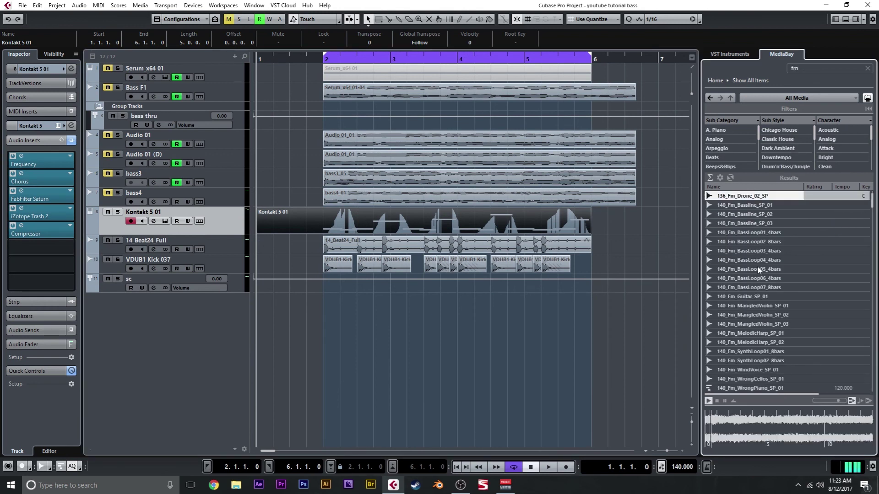
{"action": "left_click", "coordinate": [760, 260]}
{"action": "left_click", "coordinate": [756, 271]}
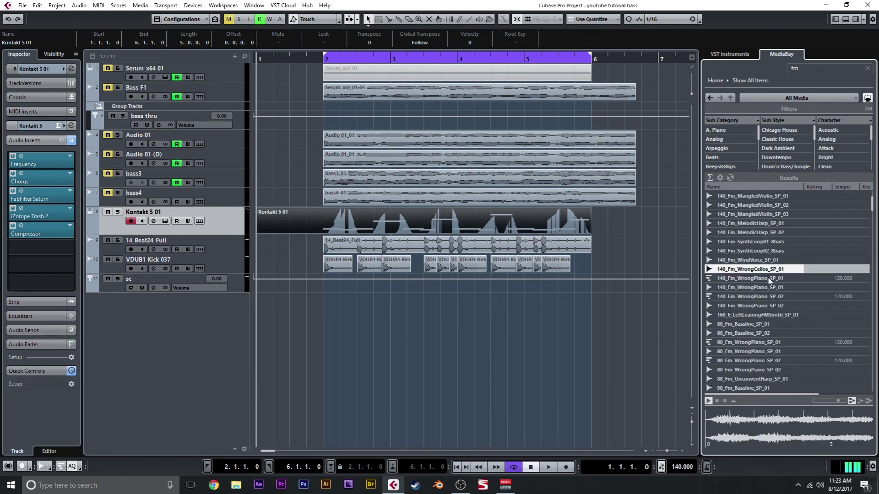
{"action": "scroll", "coordinate": [770, 283], "scroll_direction": "down", "scroll_amount": 7}
{"action": "left_click", "coordinate": [769, 280]}
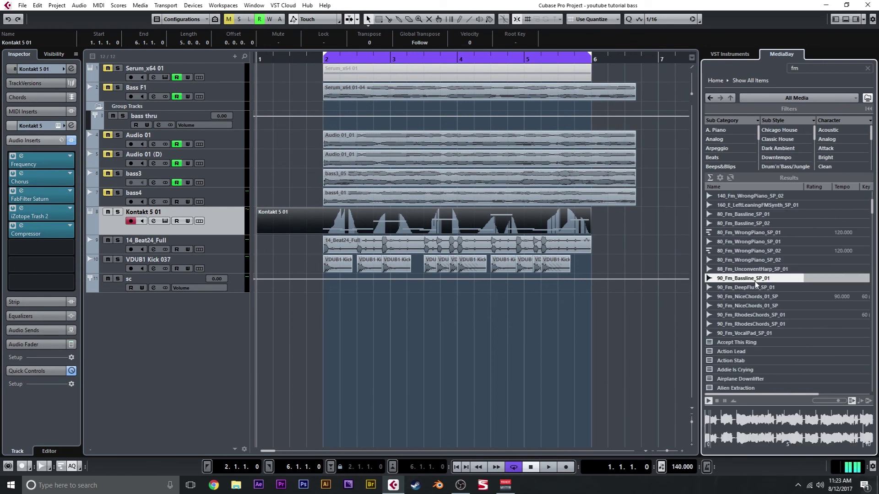
{"action": "left_click", "coordinate": [761, 287]}
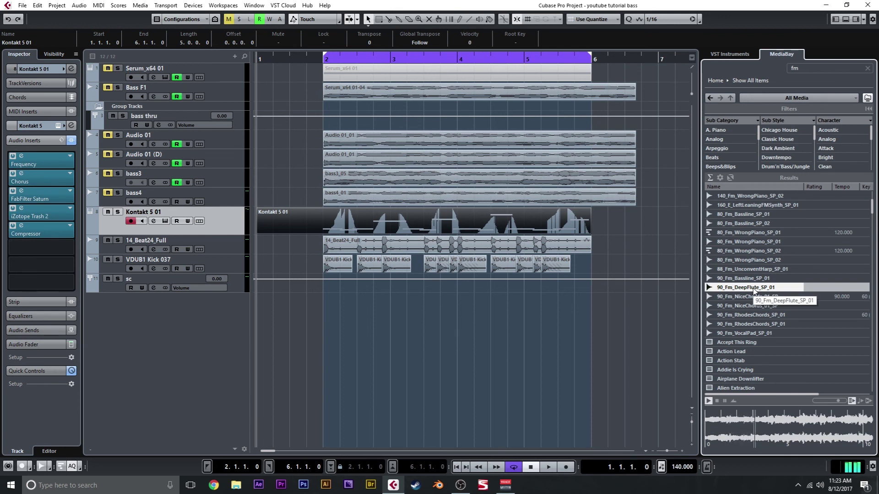
{"action": "left_click", "coordinate": [753, 270]}
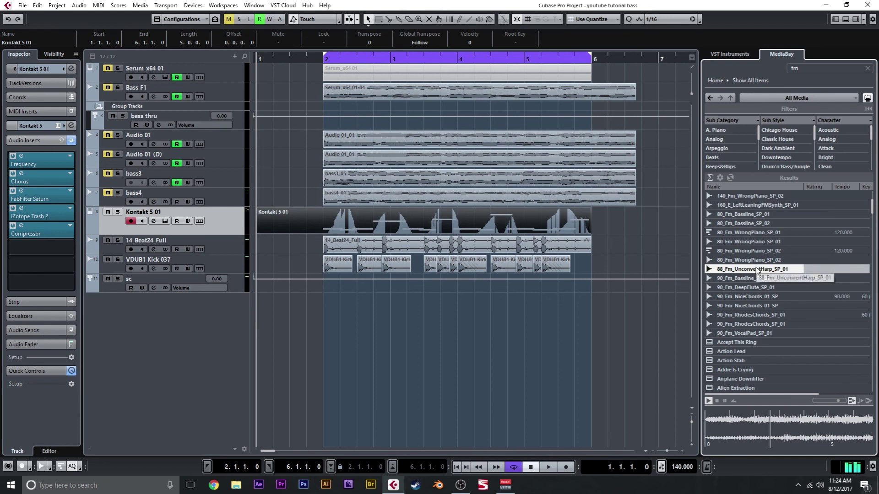
Import 88_Fm_UnconventHarp_SP_01 onto a new track at bar 2, time-stretch it to end at bar 6, and restore normal sizing
{"action": "left_click_drag", "start_coordinate": [753, 270], "coordinate": [321, 301]}
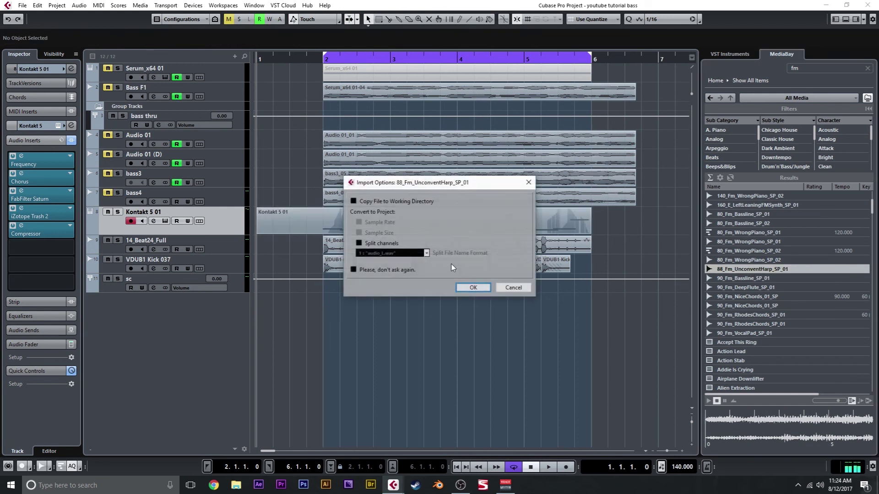
{"action": "left_click", "coordinate": [474, 287]}
{"action": "left_click", "coordinate": [368, 21]}
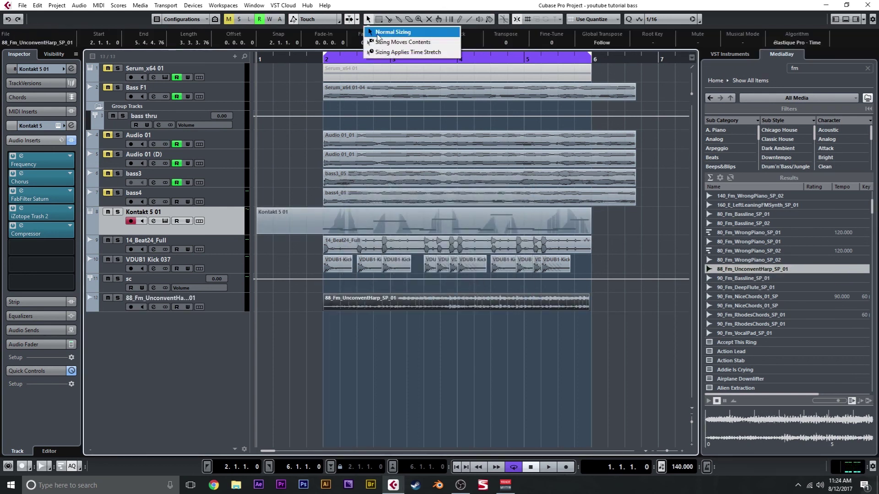
{"action": "left_click", "coordinate": [395, 50]}
{"action": "left_click_drag", "start_coordinate": [588, 310], "coordinate": [590, 310]}
{"action": "left_click", "coordinate": [368, 24]}
{"action": "left_click", "coordinate": [389, 31]}
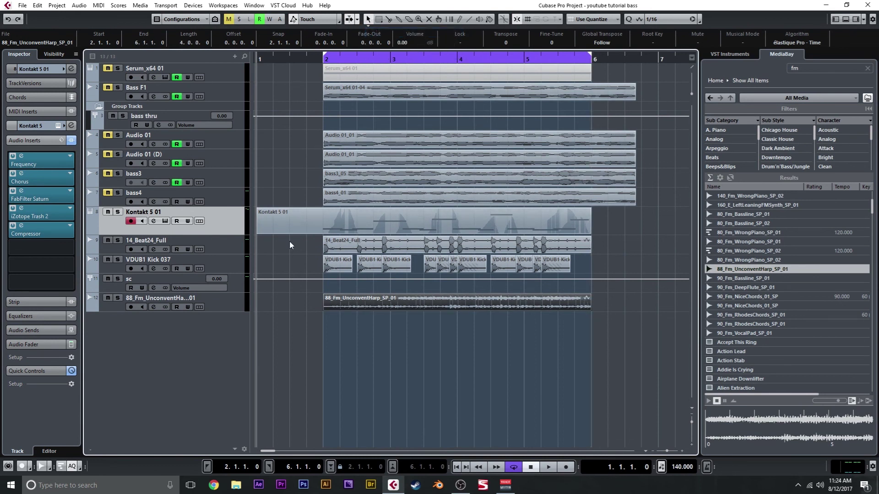
Play the loop with the mixer open, lower the harp track to about -7.2 dB and route its output to the sc group
{"action": "left_click", "coordinate": [221, 303]}
{"action": "key", "text": "F3"}
{"action": "key", "text": "space"}
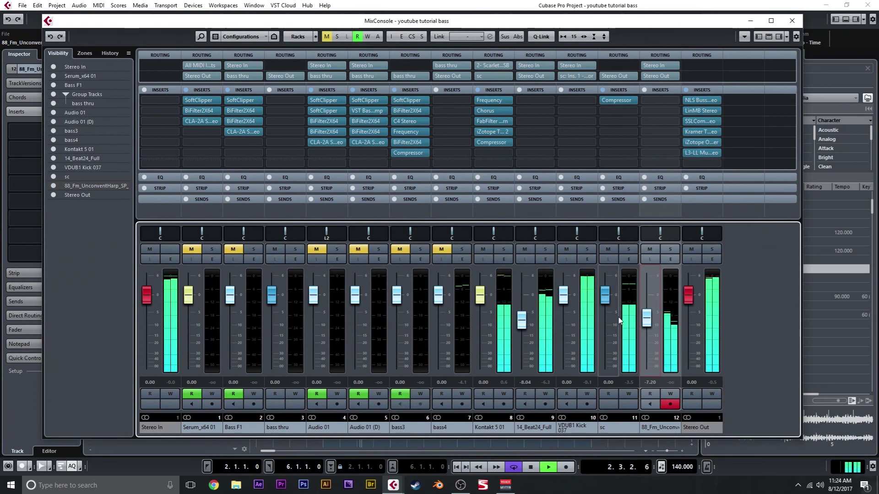
{"action": "left_click", "coordinate": [569, 300]}
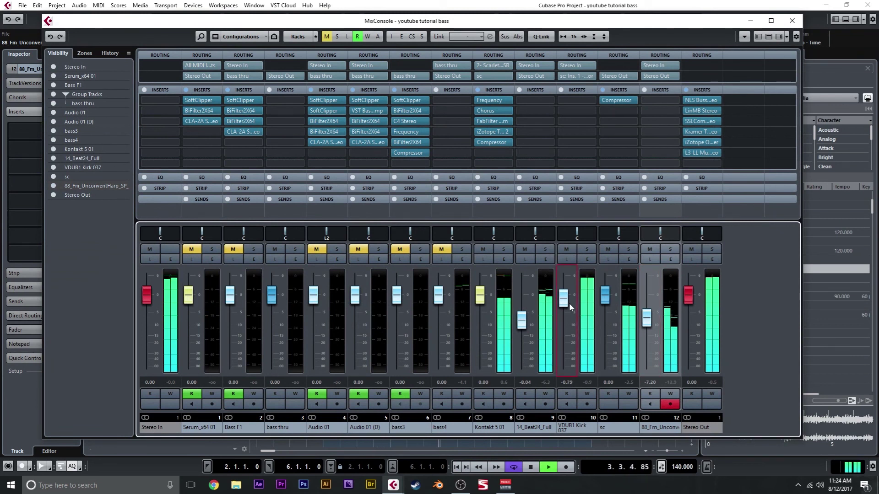
{"action": "key", "text": "space"}
{"action": "left_click", "coordinate": [660, 76]}
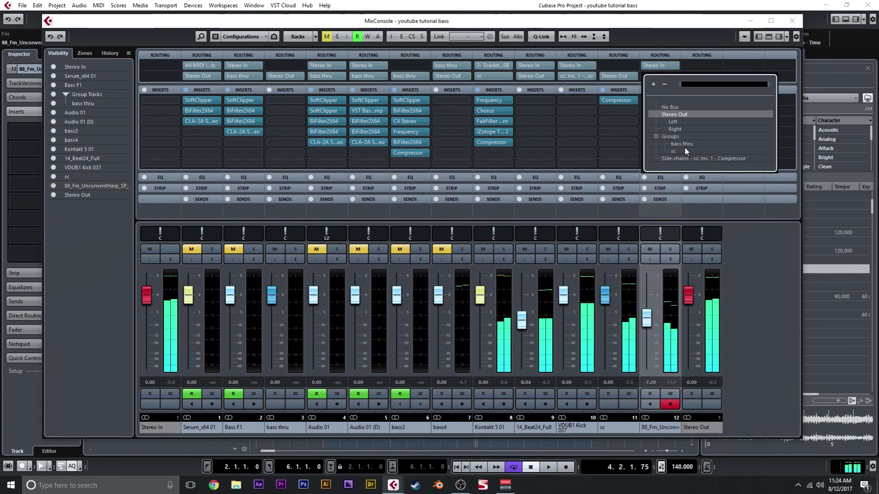
{"action": "left_click", "coordinate": [685, 151]}
Lower the harp track to about -8.2 dB, 14_Beat24_Full to about -8.4 dB and Kontakt 5 01 to about -3.6 dB
{"action": "left_click_drag", "start_coordinate": [646, 317], "coordinate": [646, 320]}
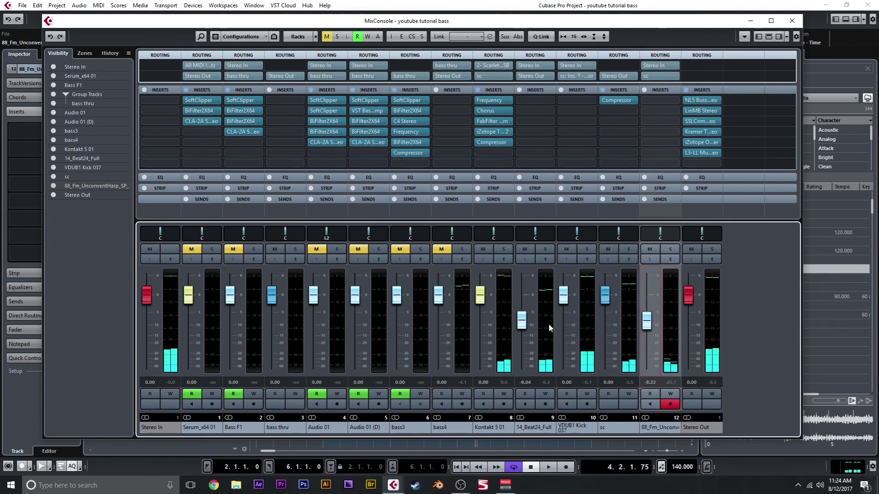
{"action": "left_click_drag", "start_coordinate": [521, 319], "coordinate": [521, 320]}
{"action": "left_click_drag", "start_coordinate": [479, 296], "coordinate": [480, 308]}
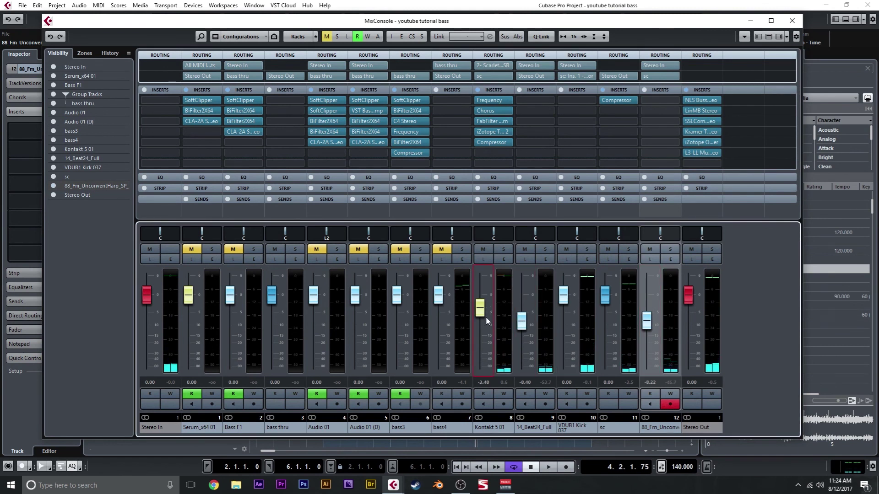
Adjust the Compressor on the sc group slightly, and close the plug-in and the mixer
{"action": "left_click", "coordinate": [615, 101]}
{"action": "left_click_drag", "start_coordinate": [577, 193], "coordinate": [579, 198]}
{"action": "left_click", "coordinate": [597, 101]}
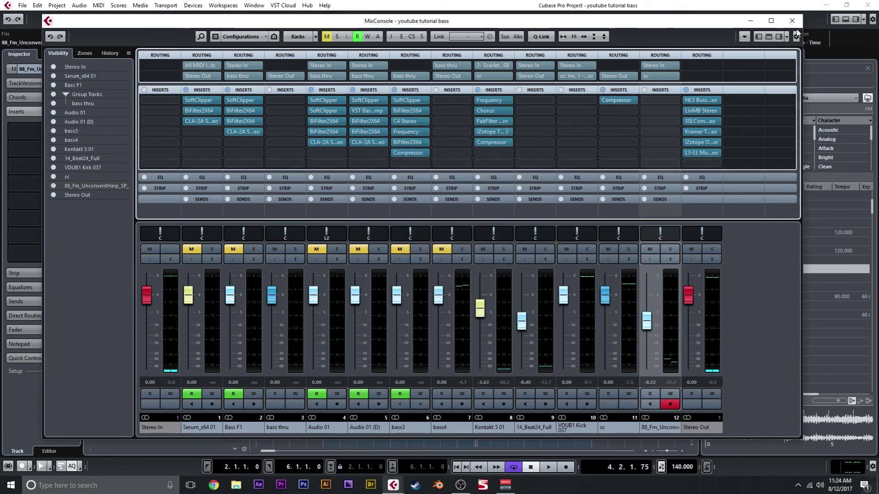
{"action": "left_click", "coordinate": [792, 20]}
Play the loop, lower the harp track's fader to about -15.3 dB, close the mixer and stop playback
{"action": "key", "text": "space"}
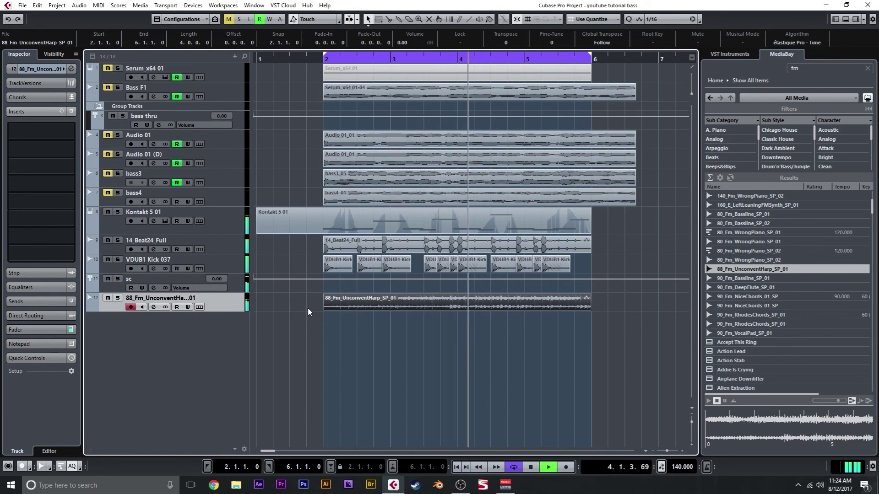
{"action": "key", "text": "F3"}
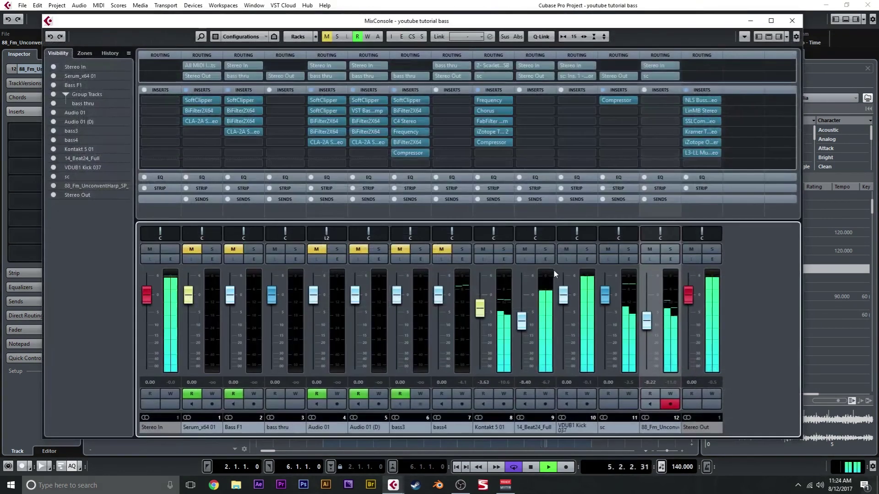
{"action": "left_click_drag", "start_coordinate": [647, 294], "coordinate": [647, 345]}
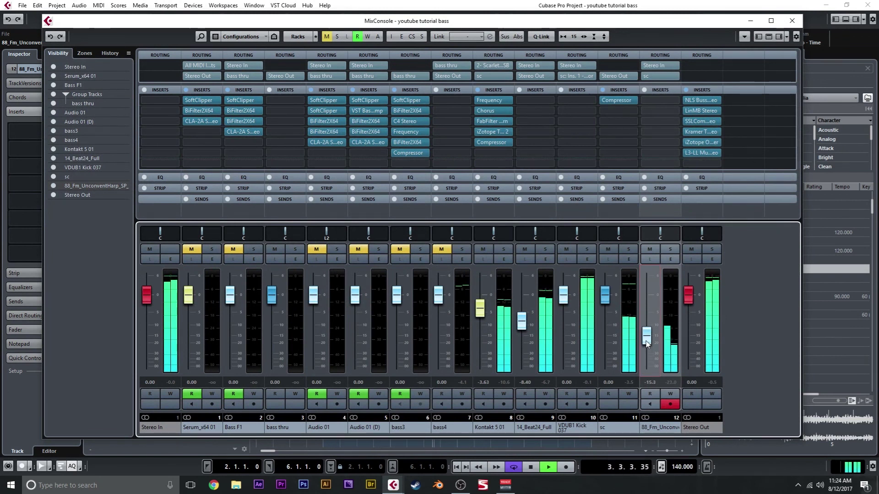
{"action": "key", "text": "F3"}
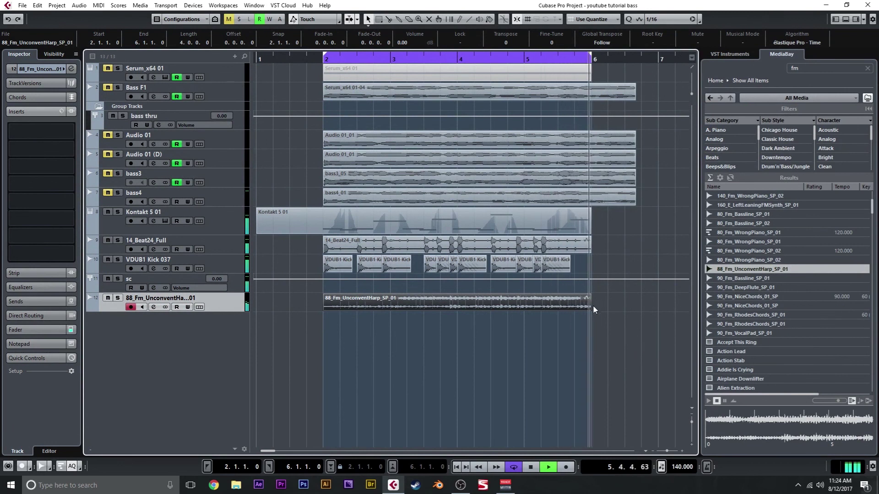
{"action": "key", "text": "space"}
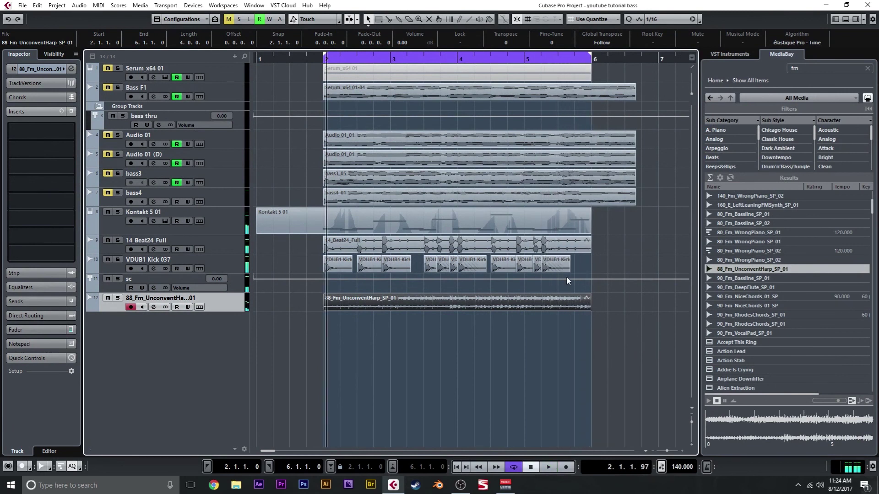